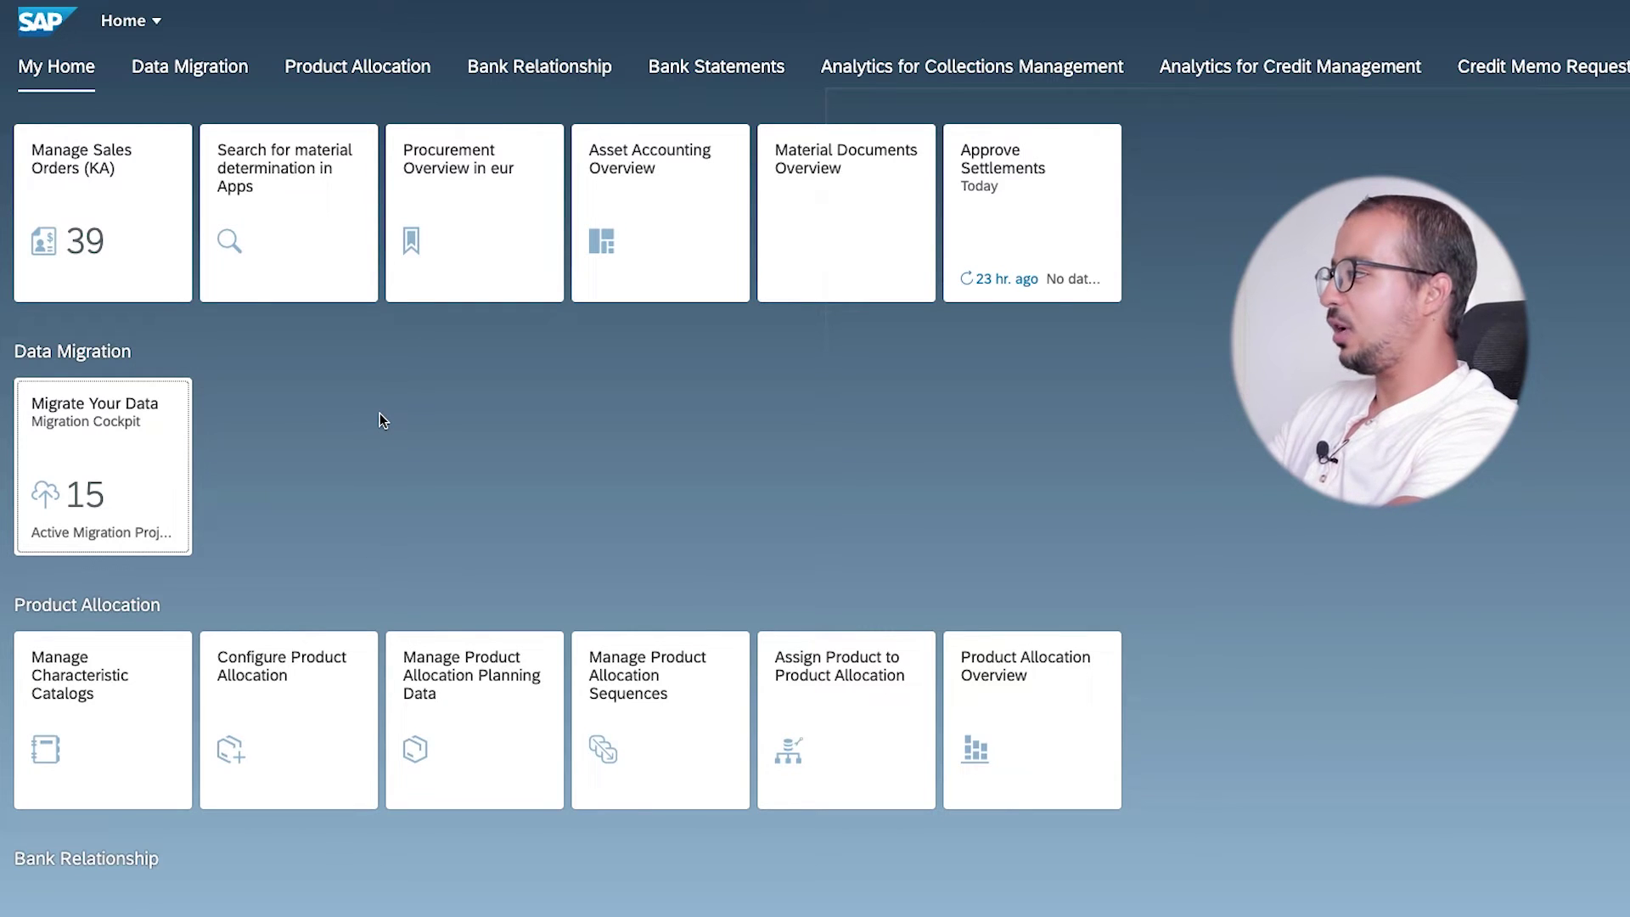
Open the Migration Demo of AG00 project in Migrate Your Data and review its migration objects down to FI - G/L account
click(99, 487)
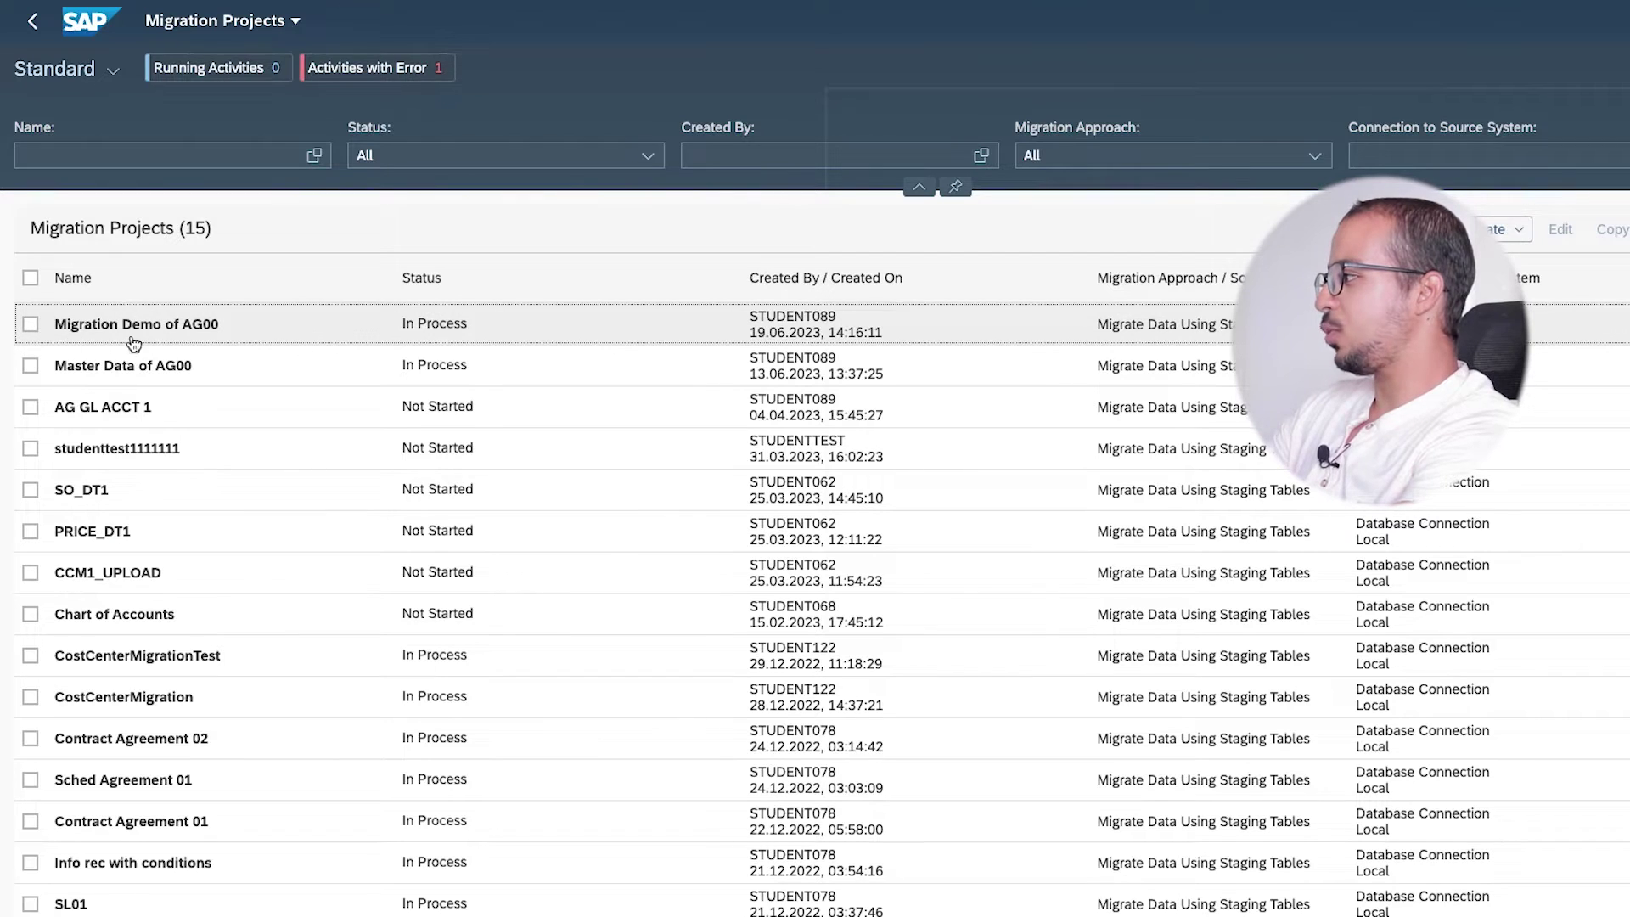
click(96, 331)
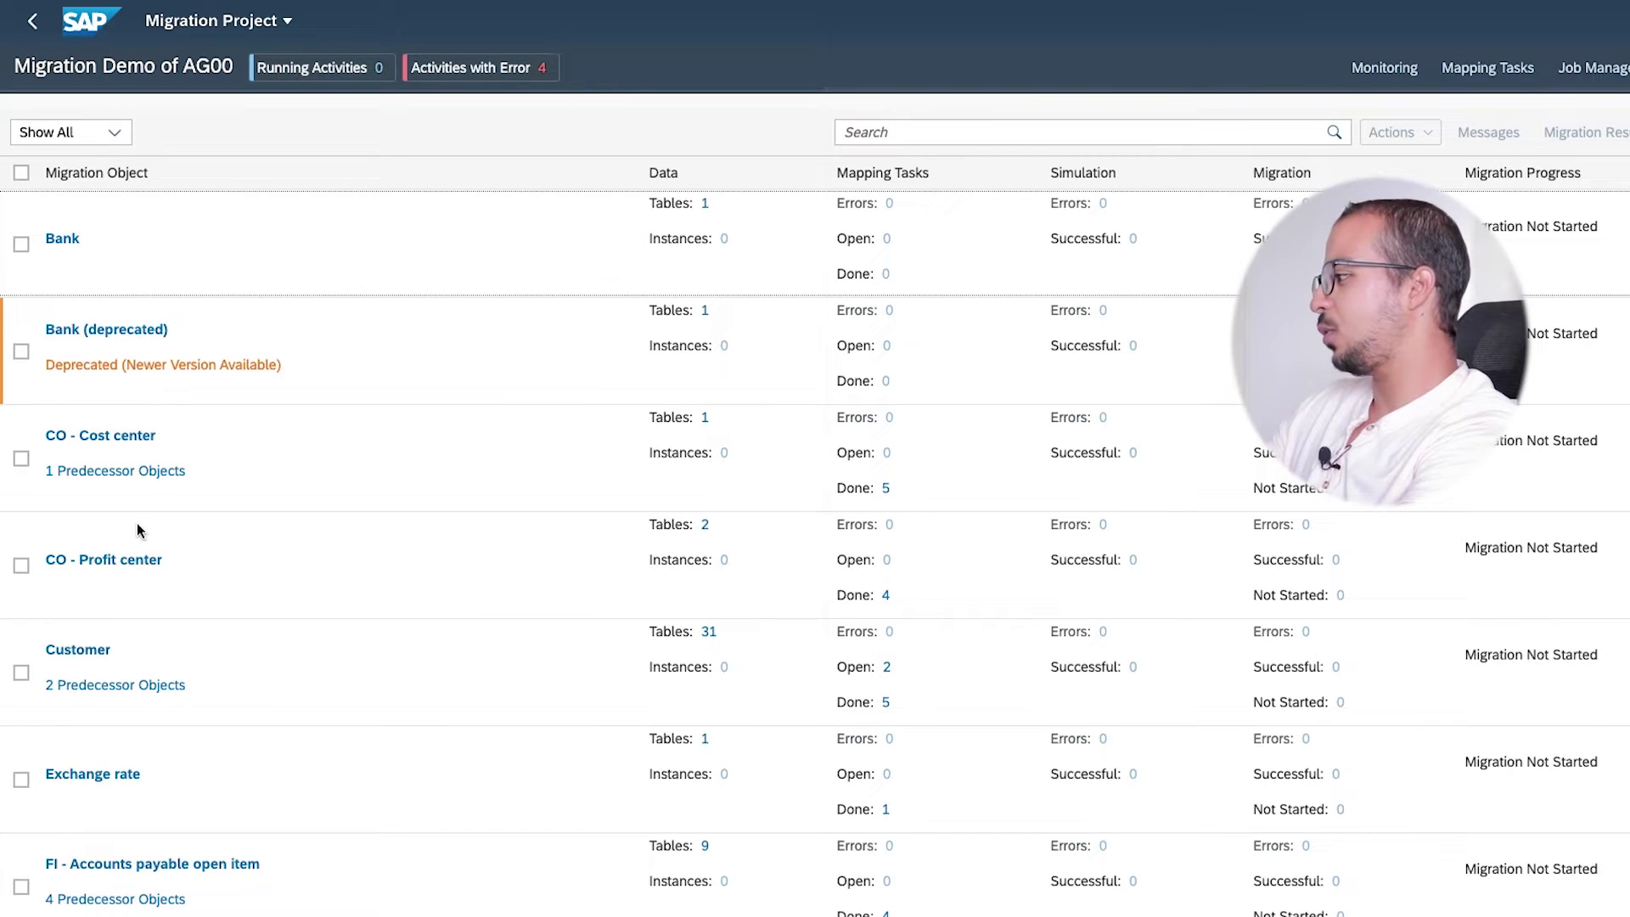
scroll(186, 619, down, 5)
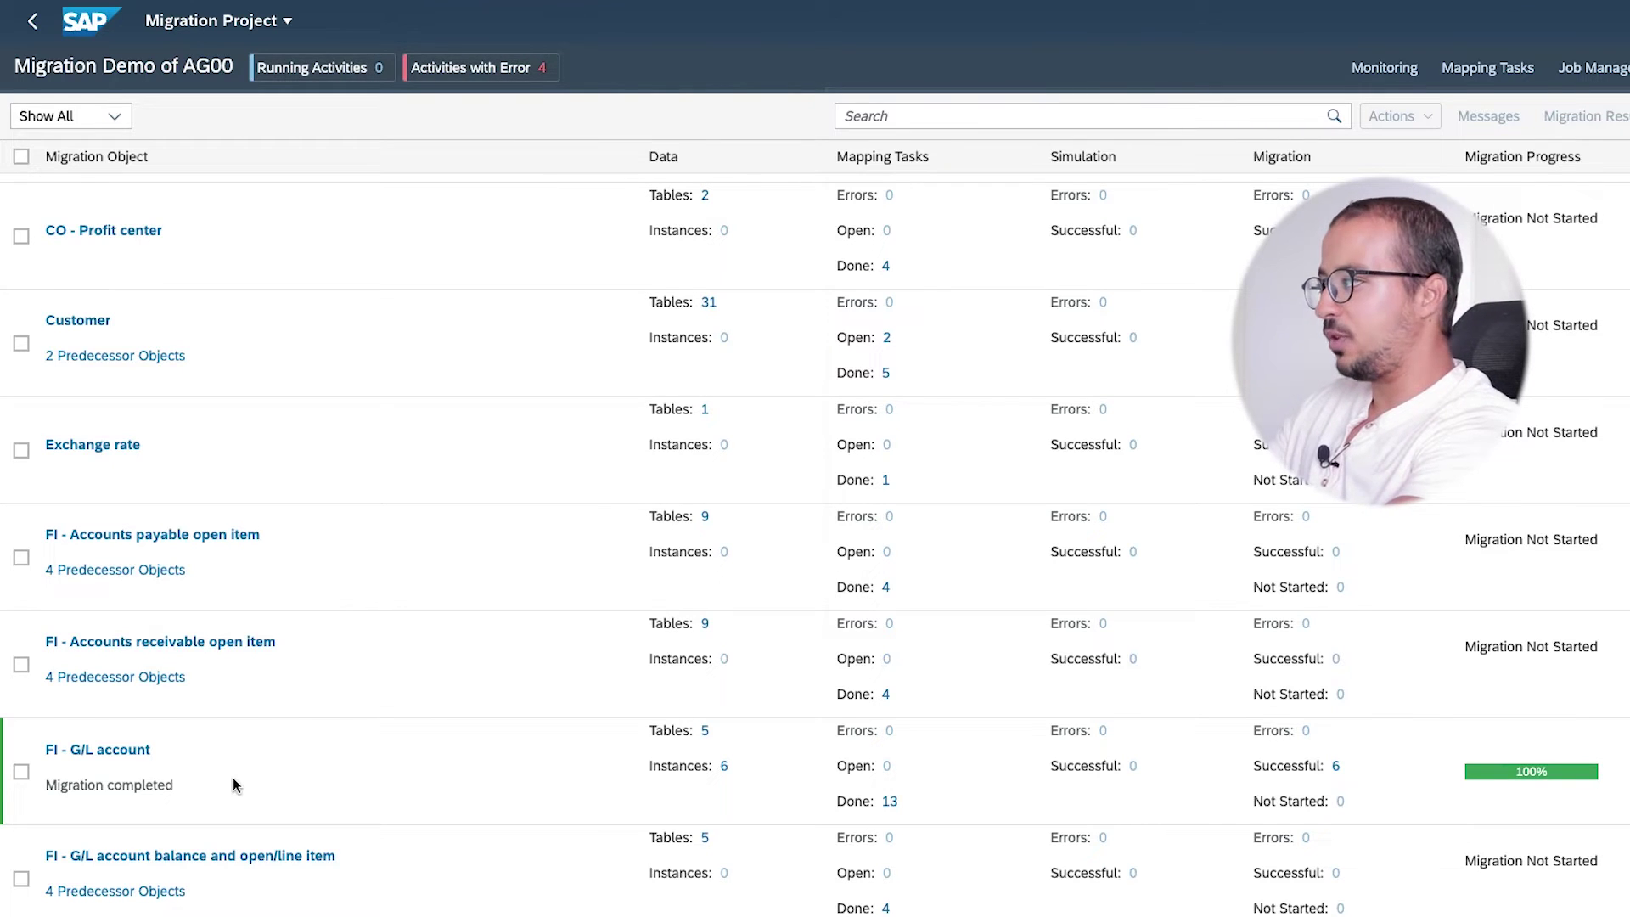
Switch to SAP GUI, start transaction LTMOM and widen the object browser area
key(ctrl+Left)
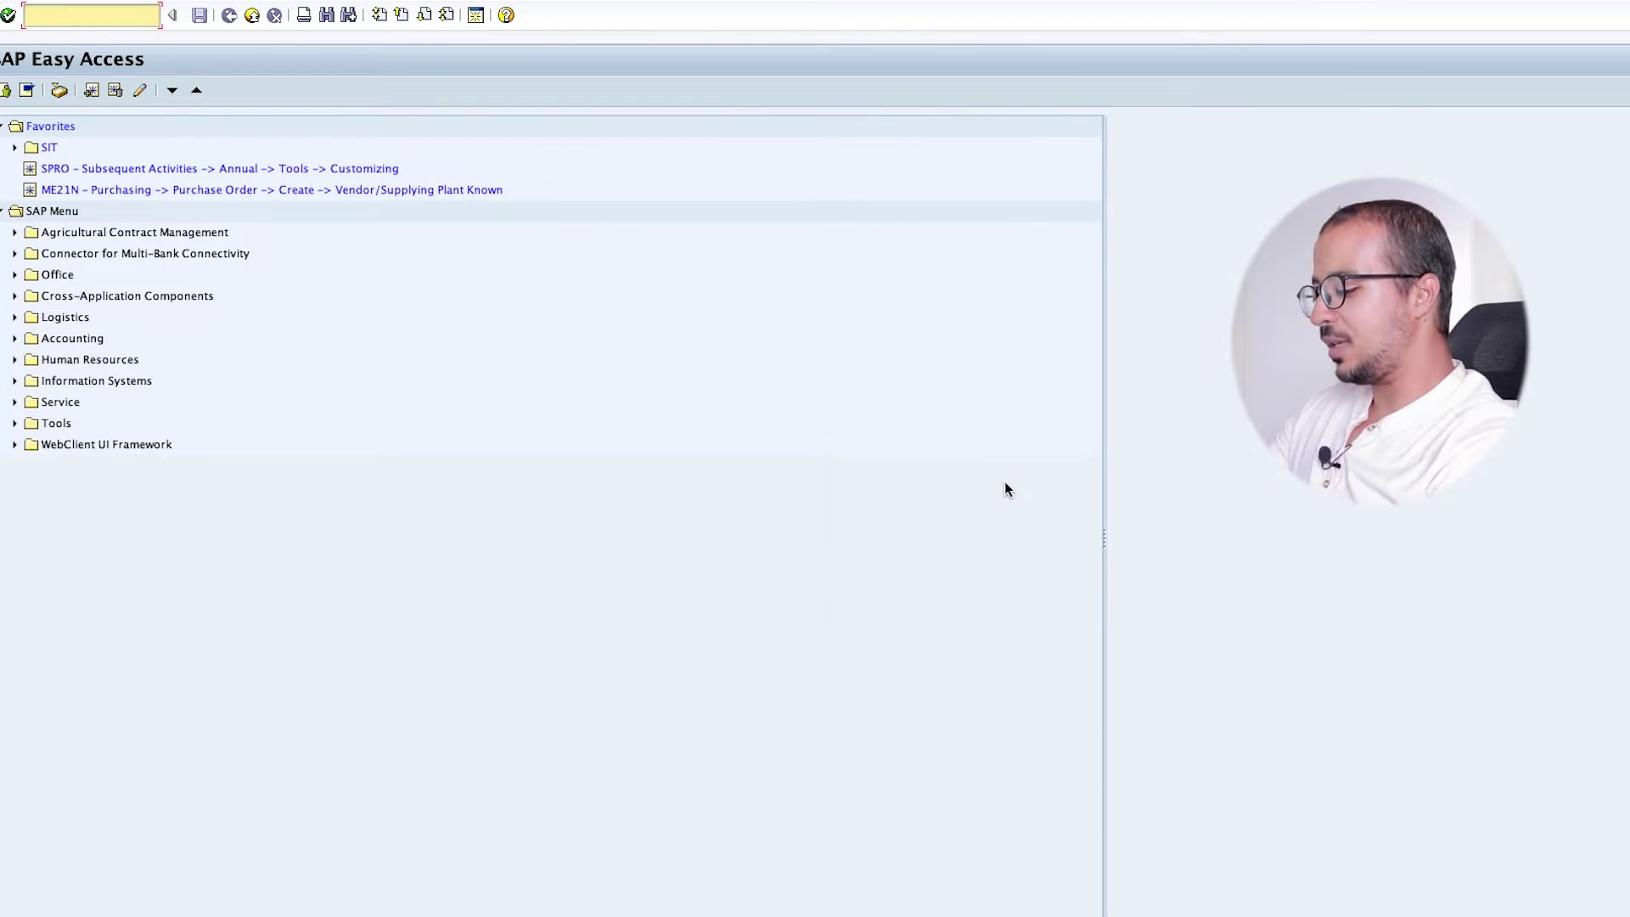
text(LTMOM)
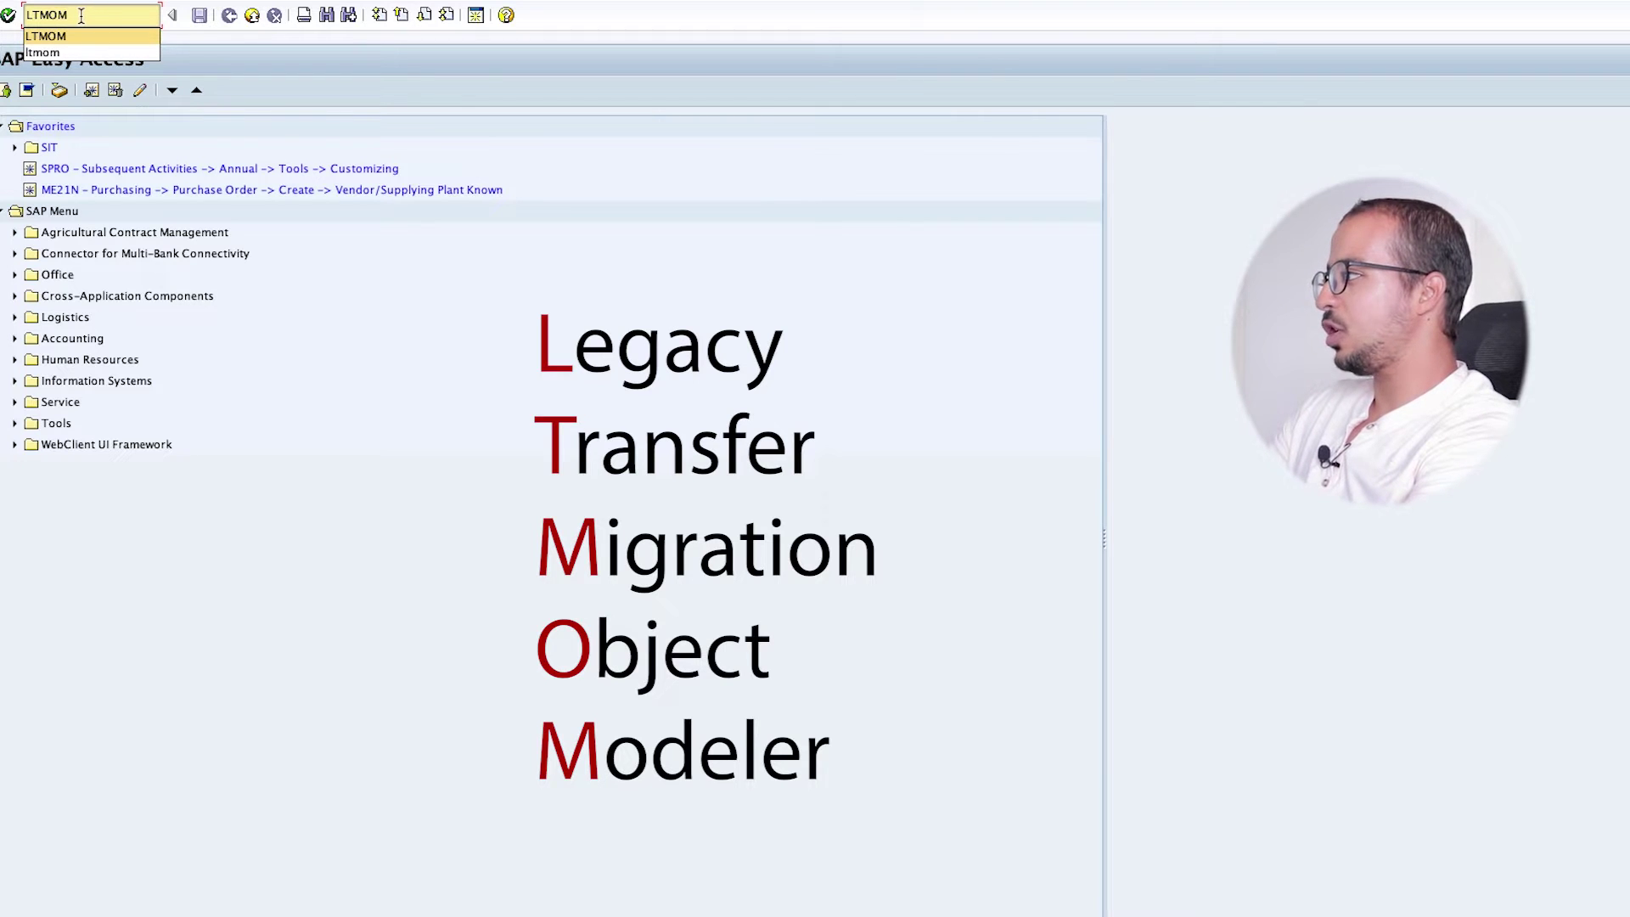
key(Return)
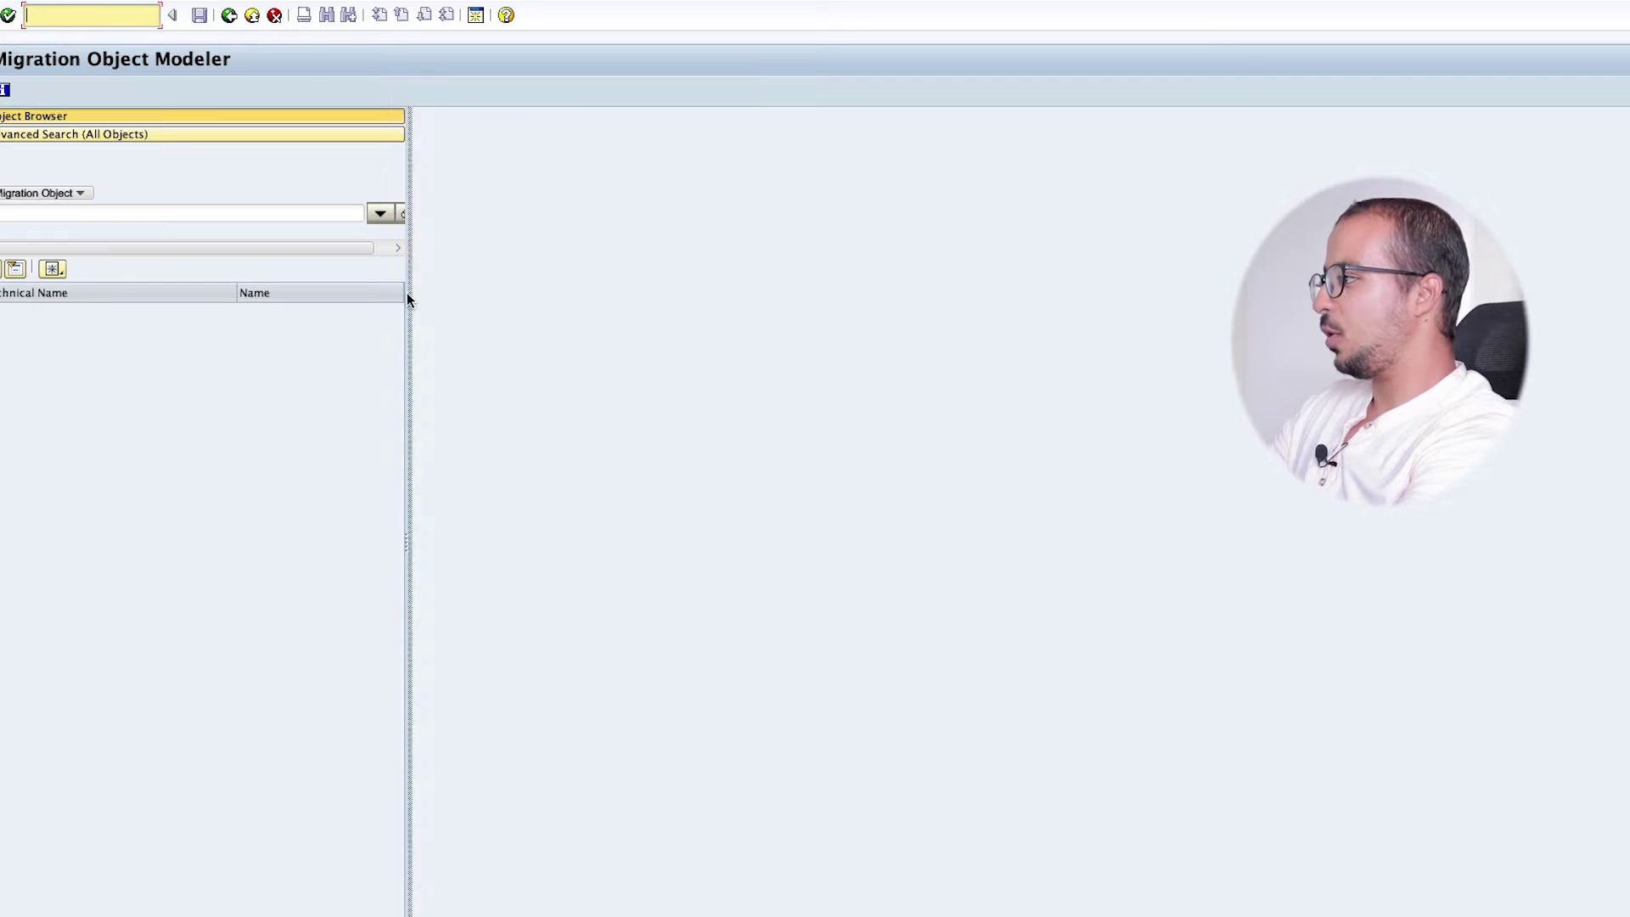
drag(408, 297, 556, 318)
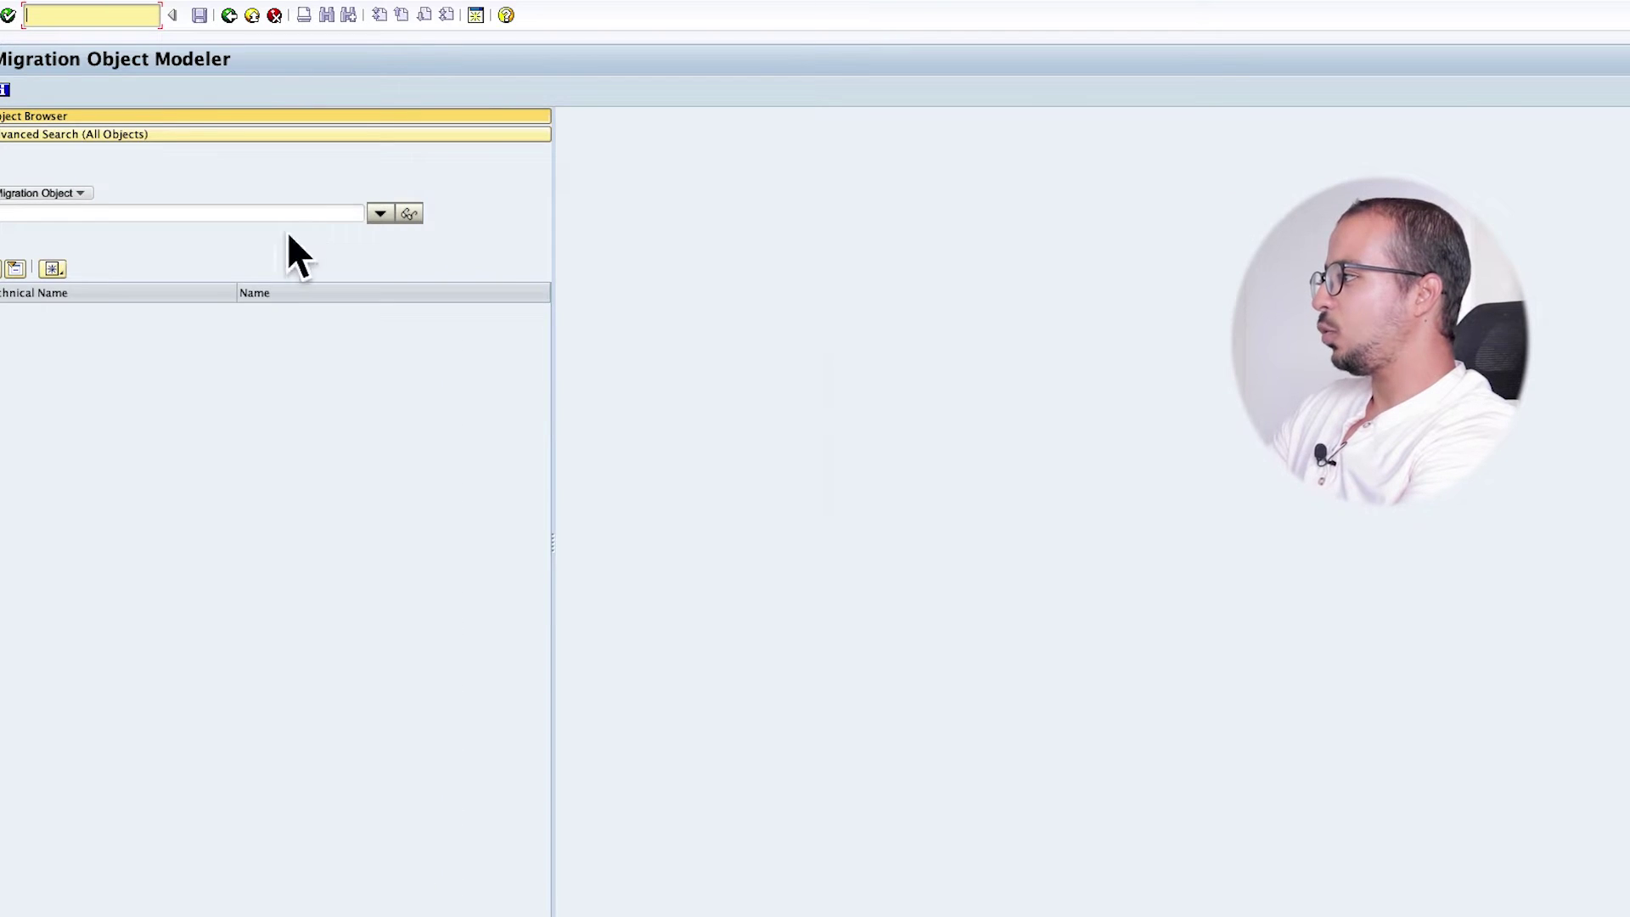
Look up the migration objects without restrictions and open FI - G/L account from the Migration Demo of AG00 project
click(380, 214)
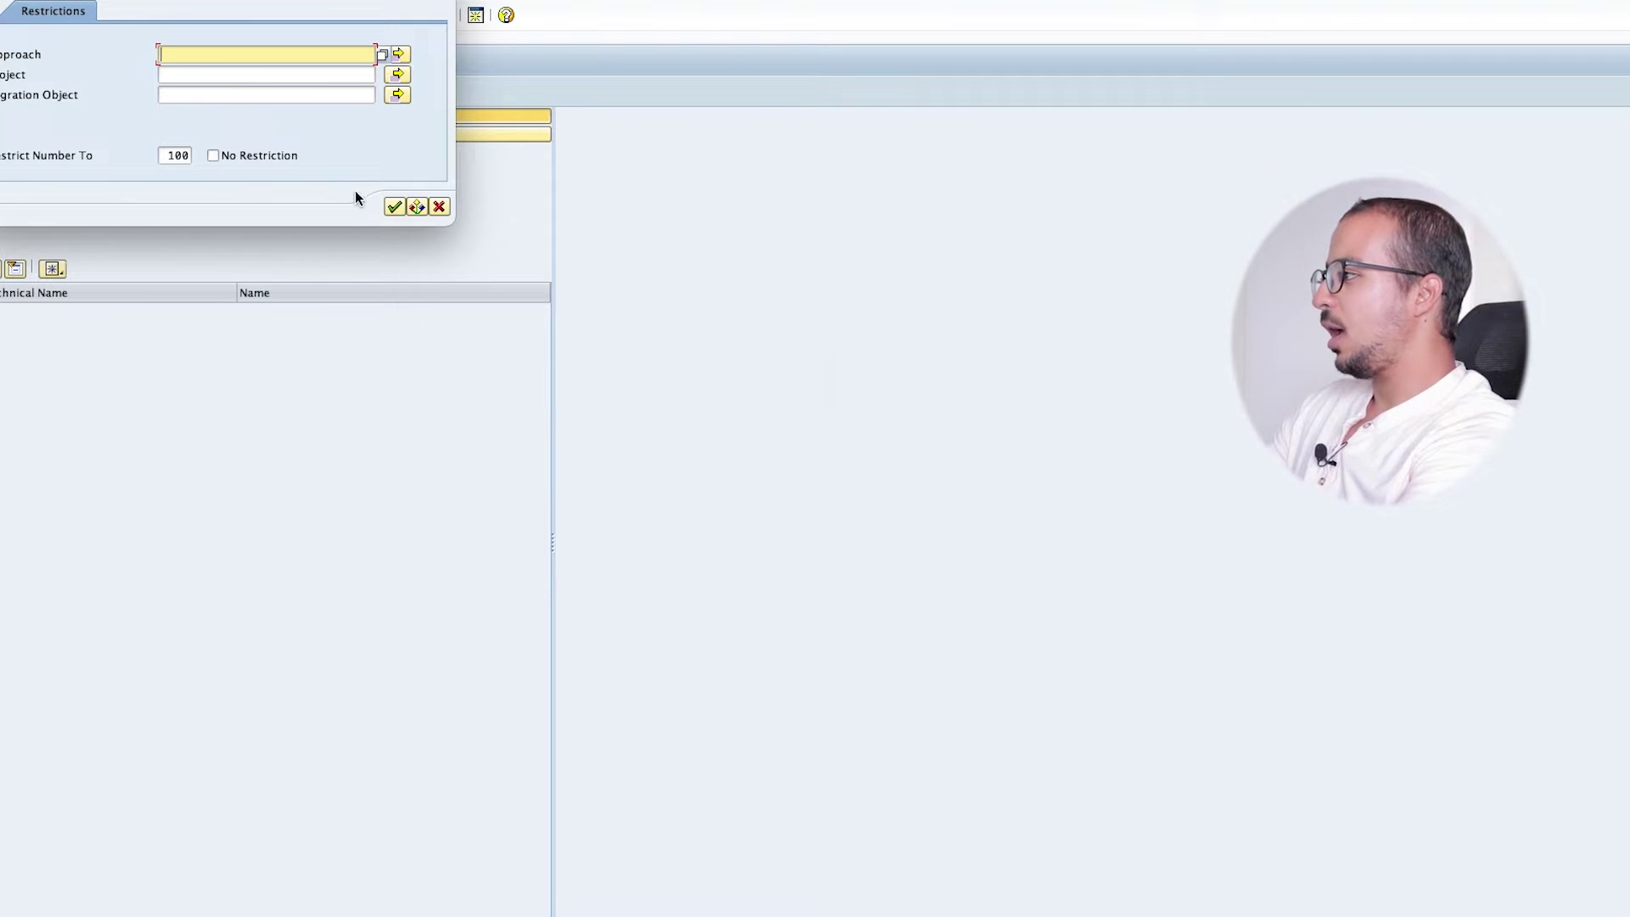
click(212, 75)
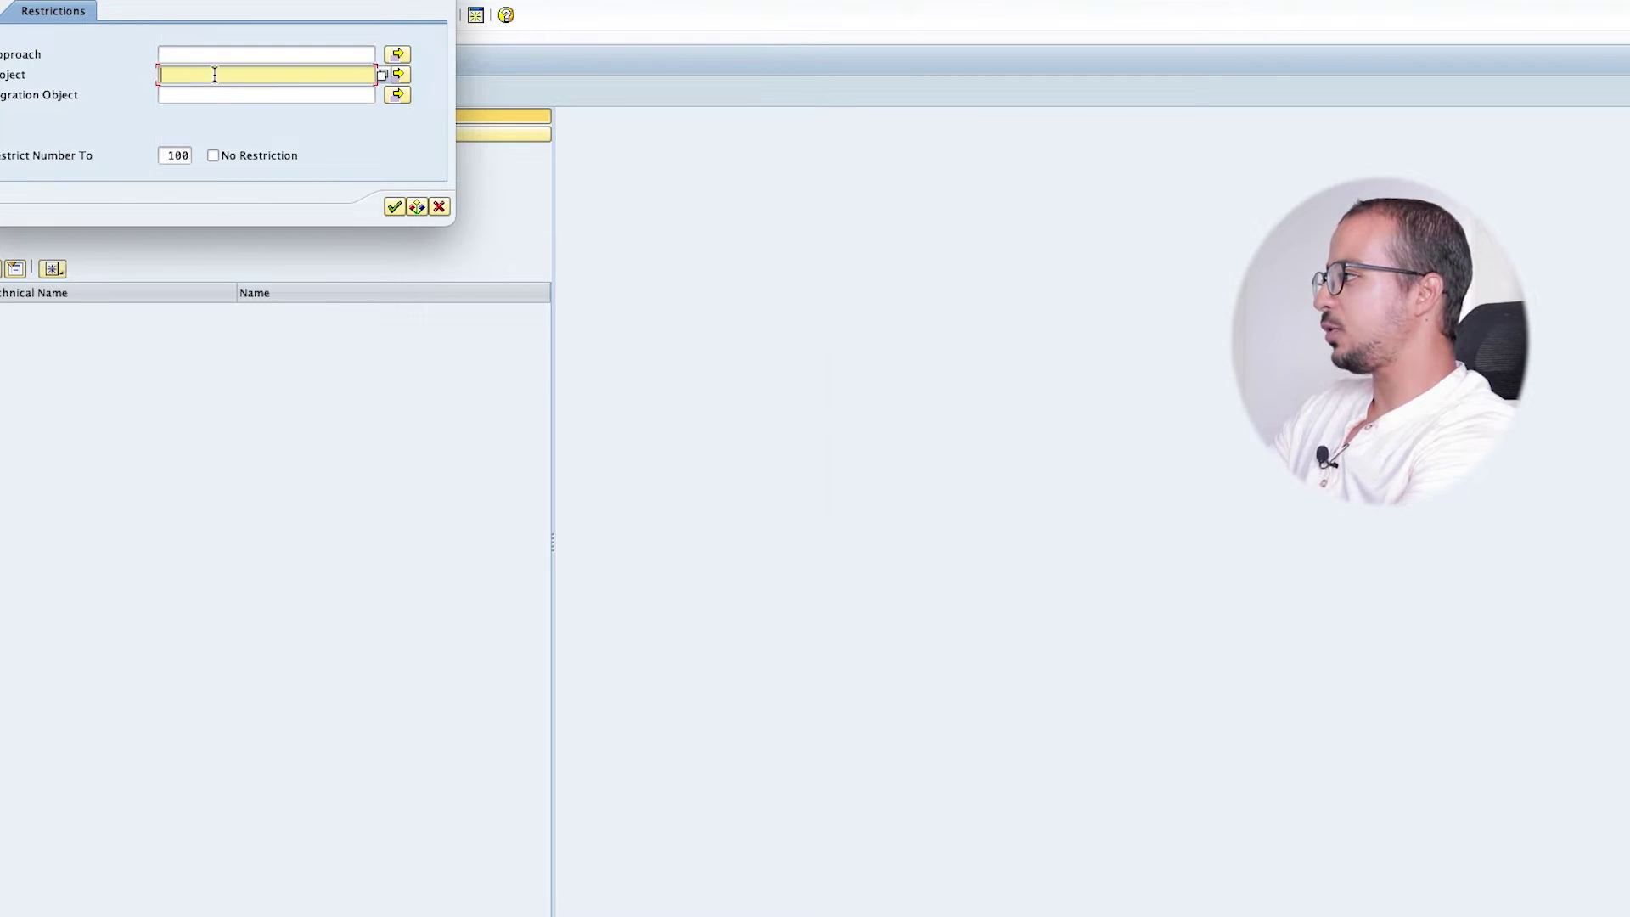
click(387, 203)
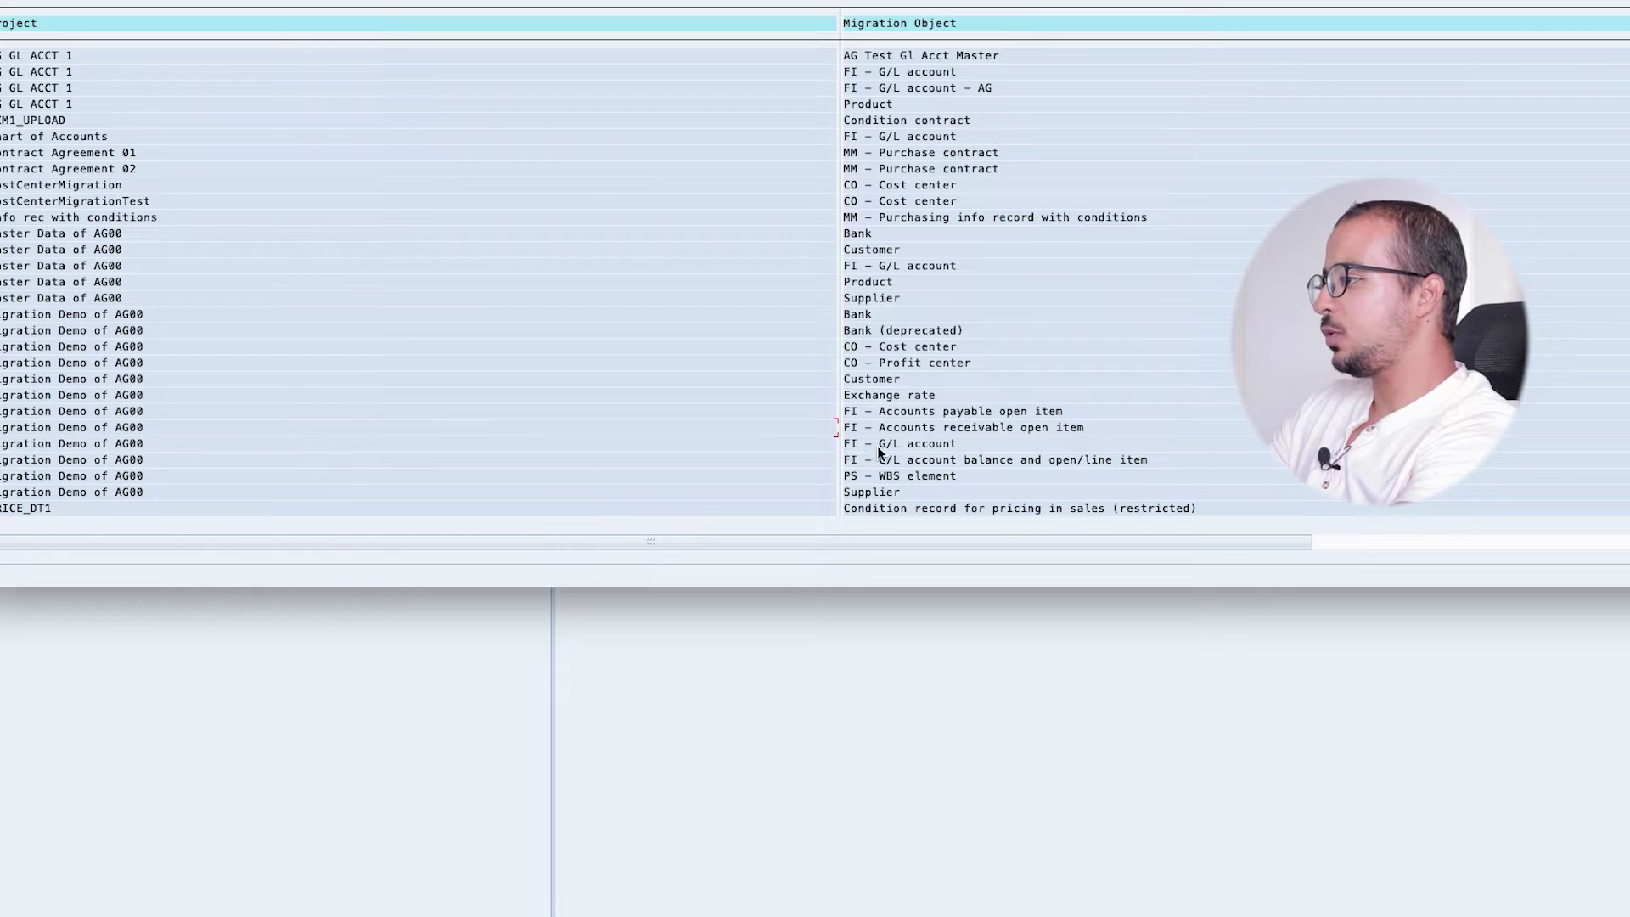
scroll(922, 450, down, 1)
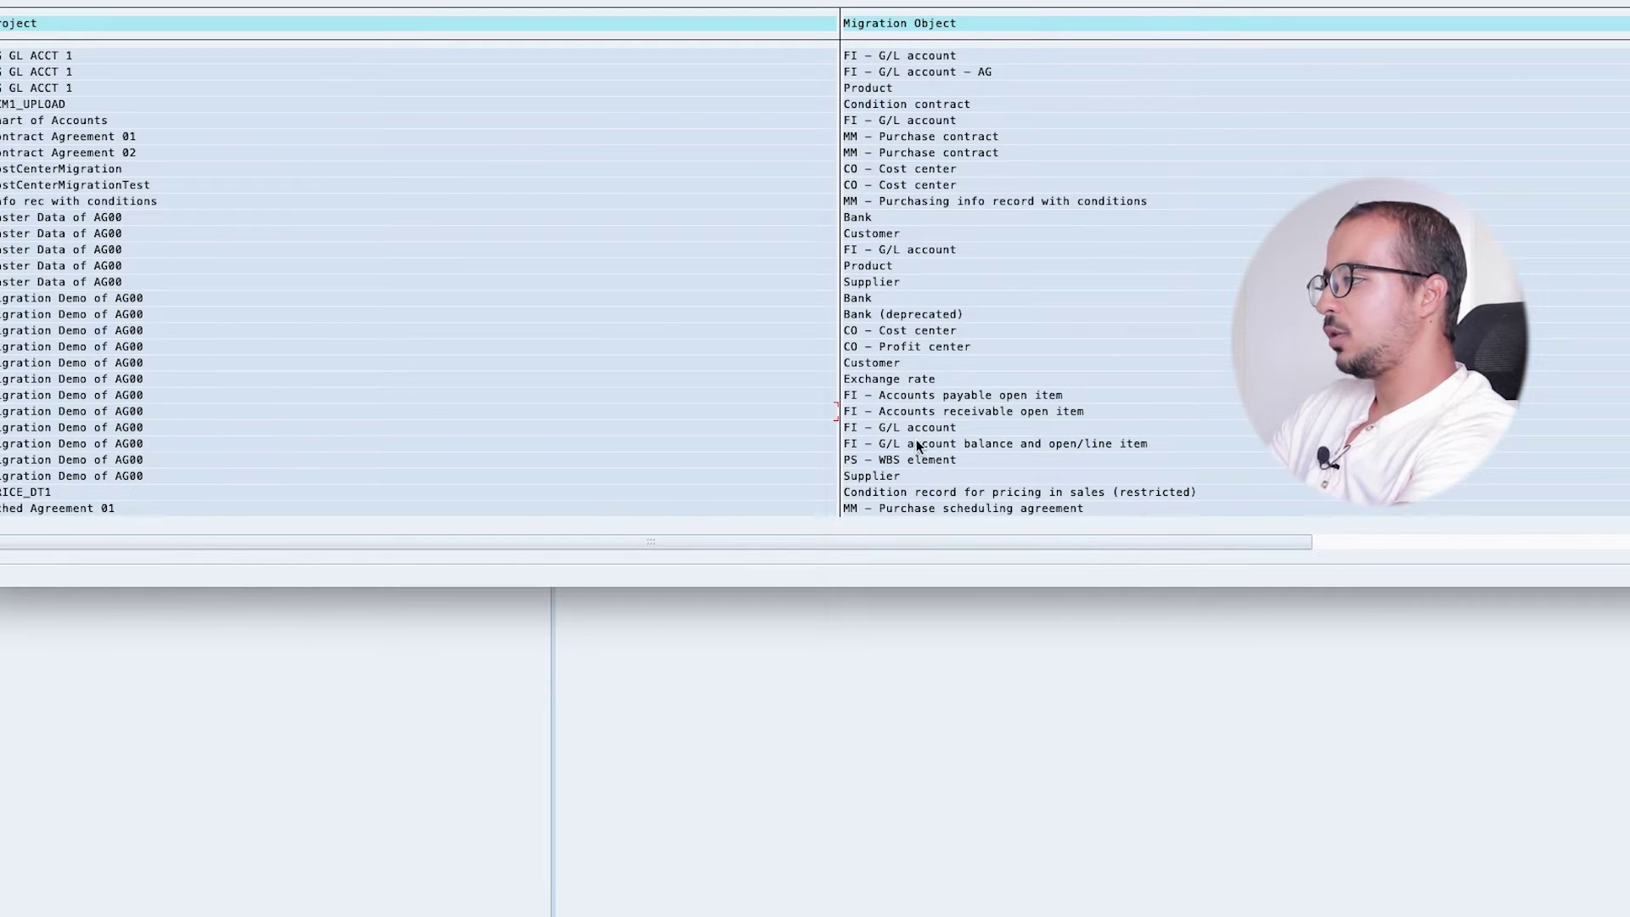
double_click(899, 429)
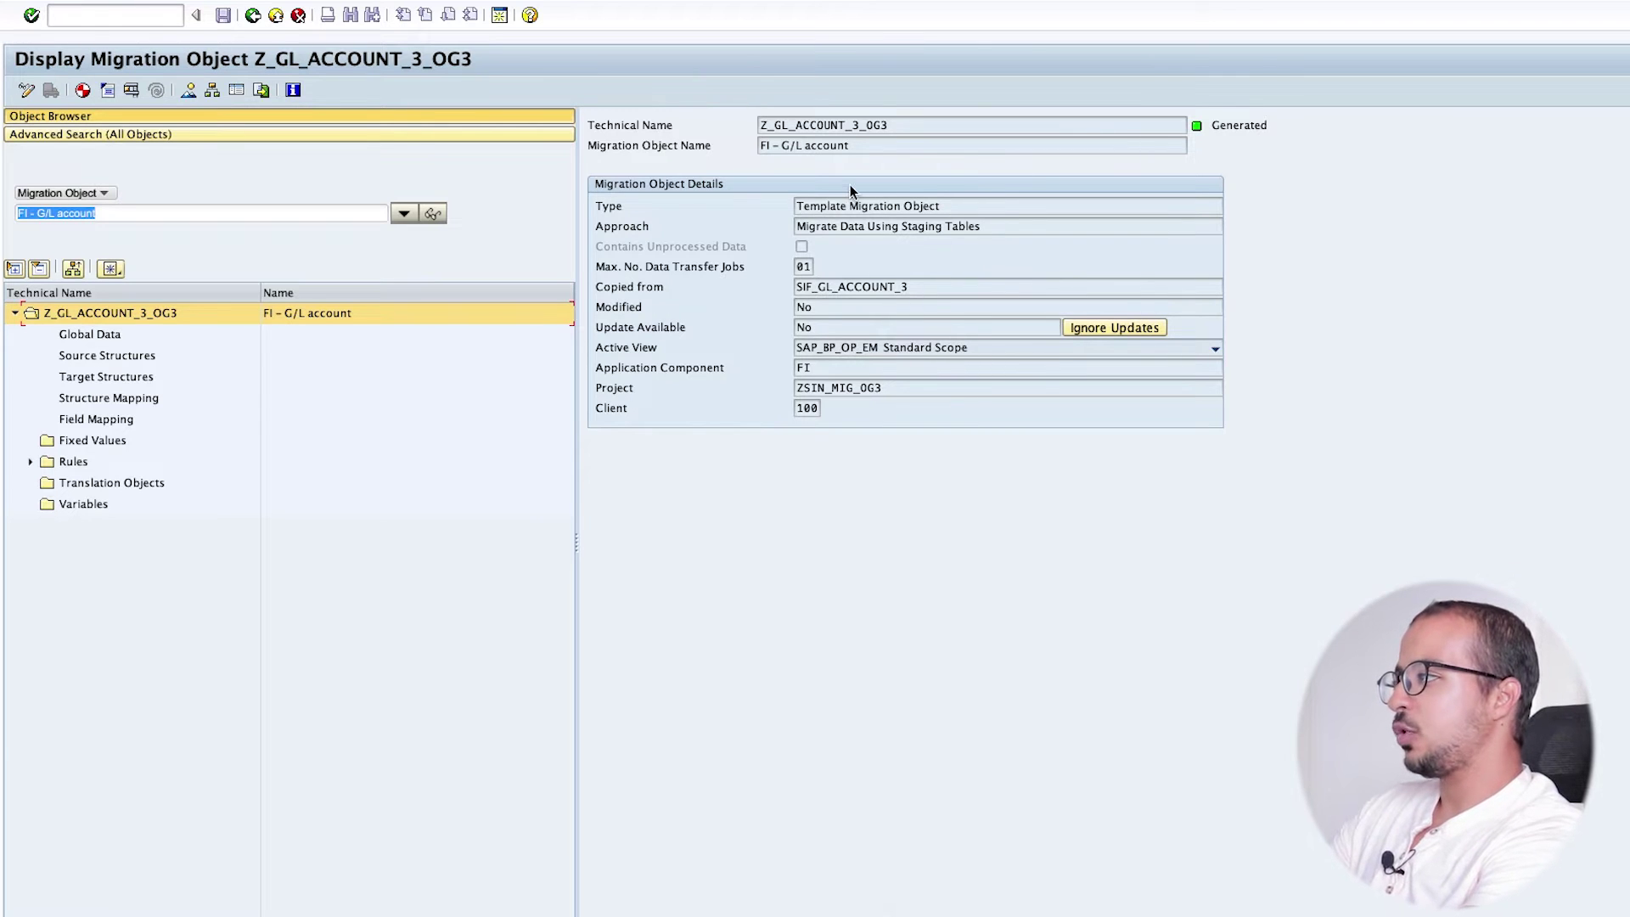
Examine the G/L account object's generation status, type and migration approach
drag(1220, 126, 1266, 127)
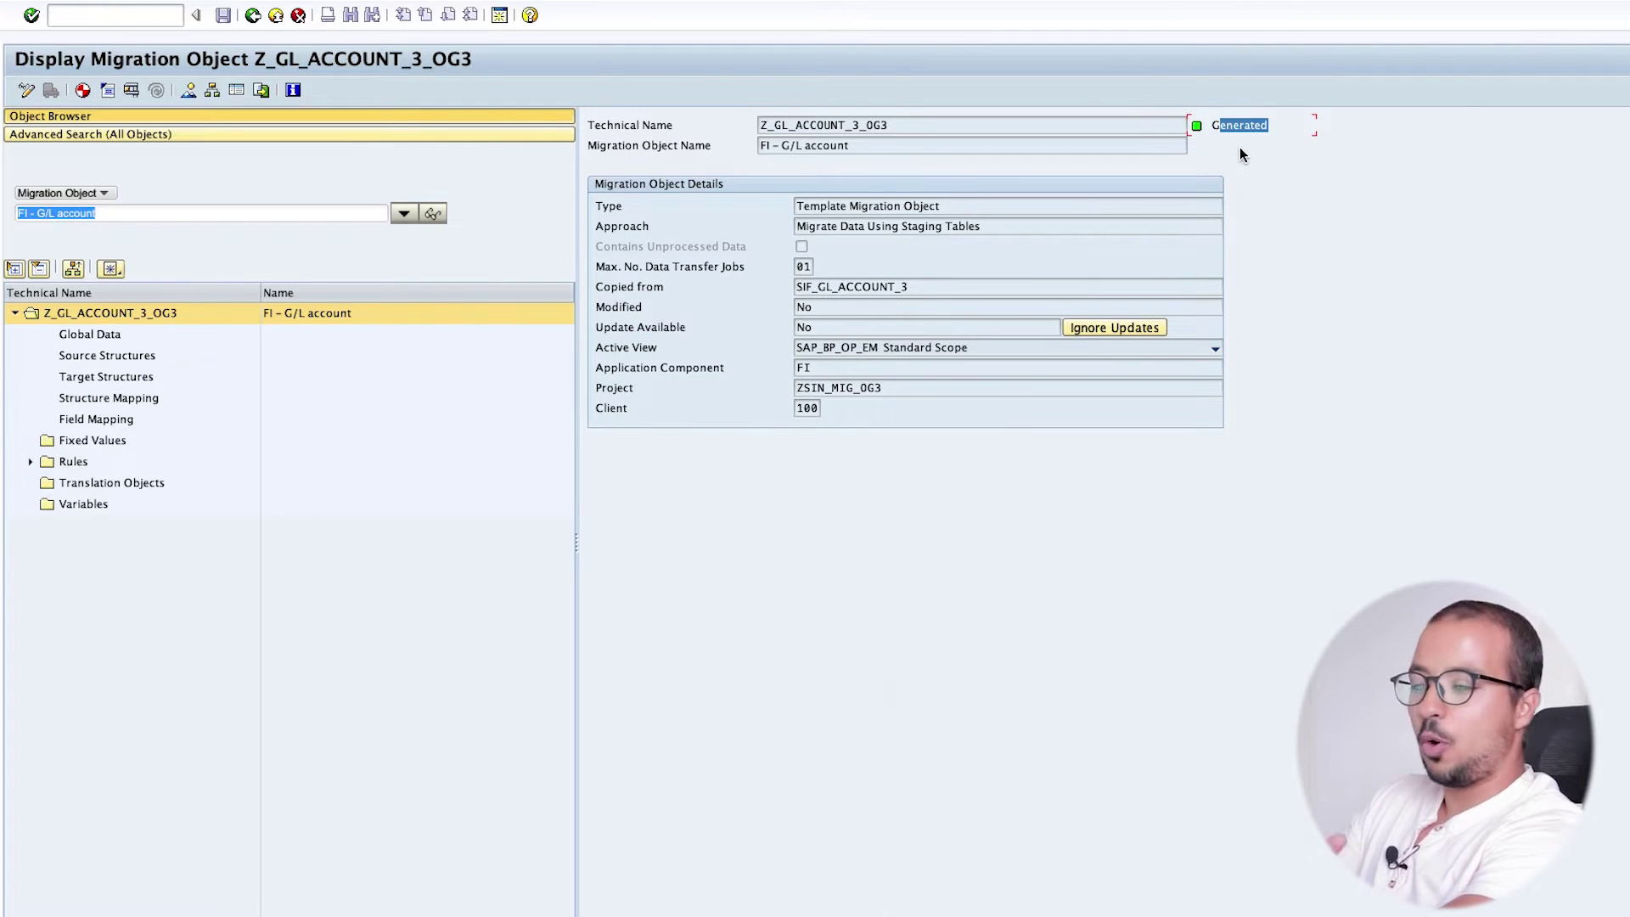
click(1207, 125)
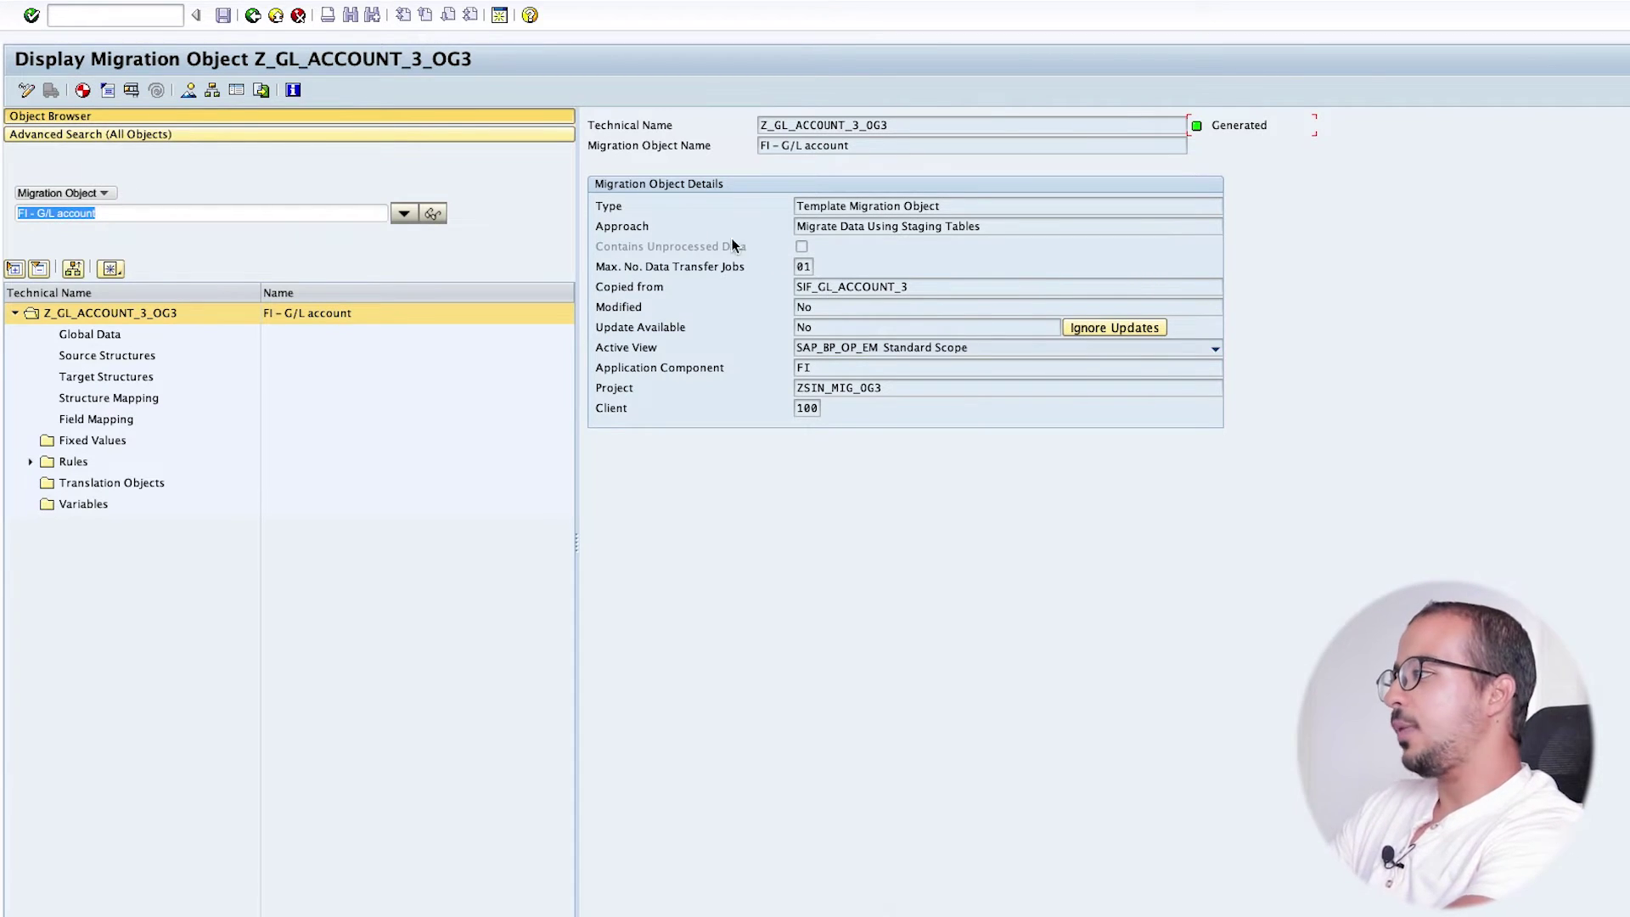
drag(955, 206, 777, 208)
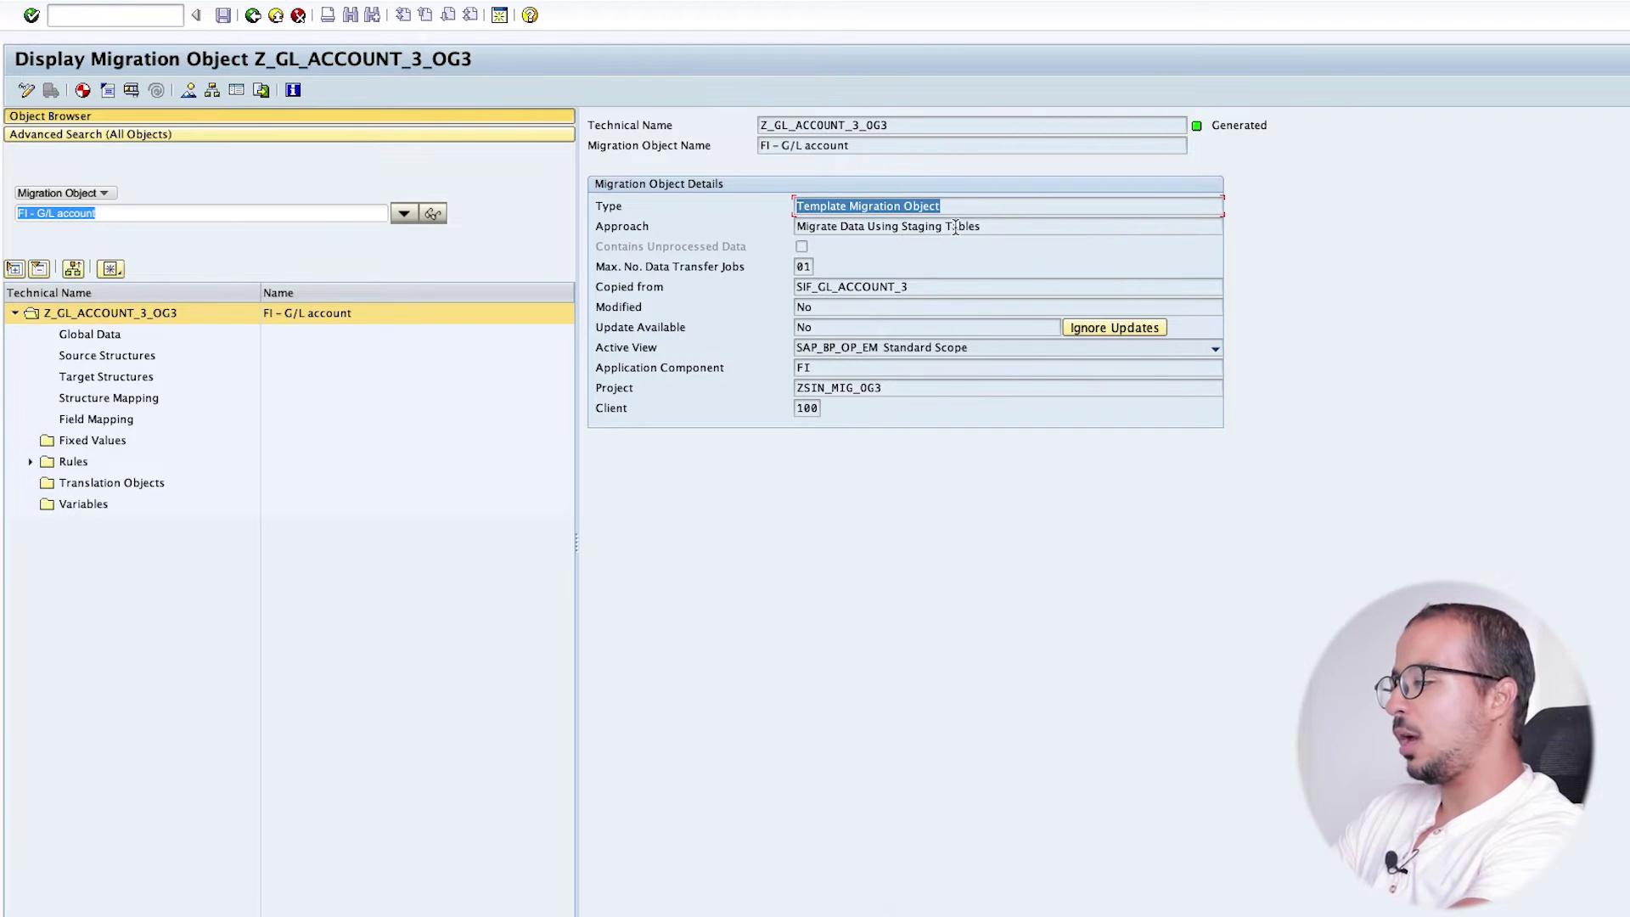
drag(839, 226, 1022, 220)
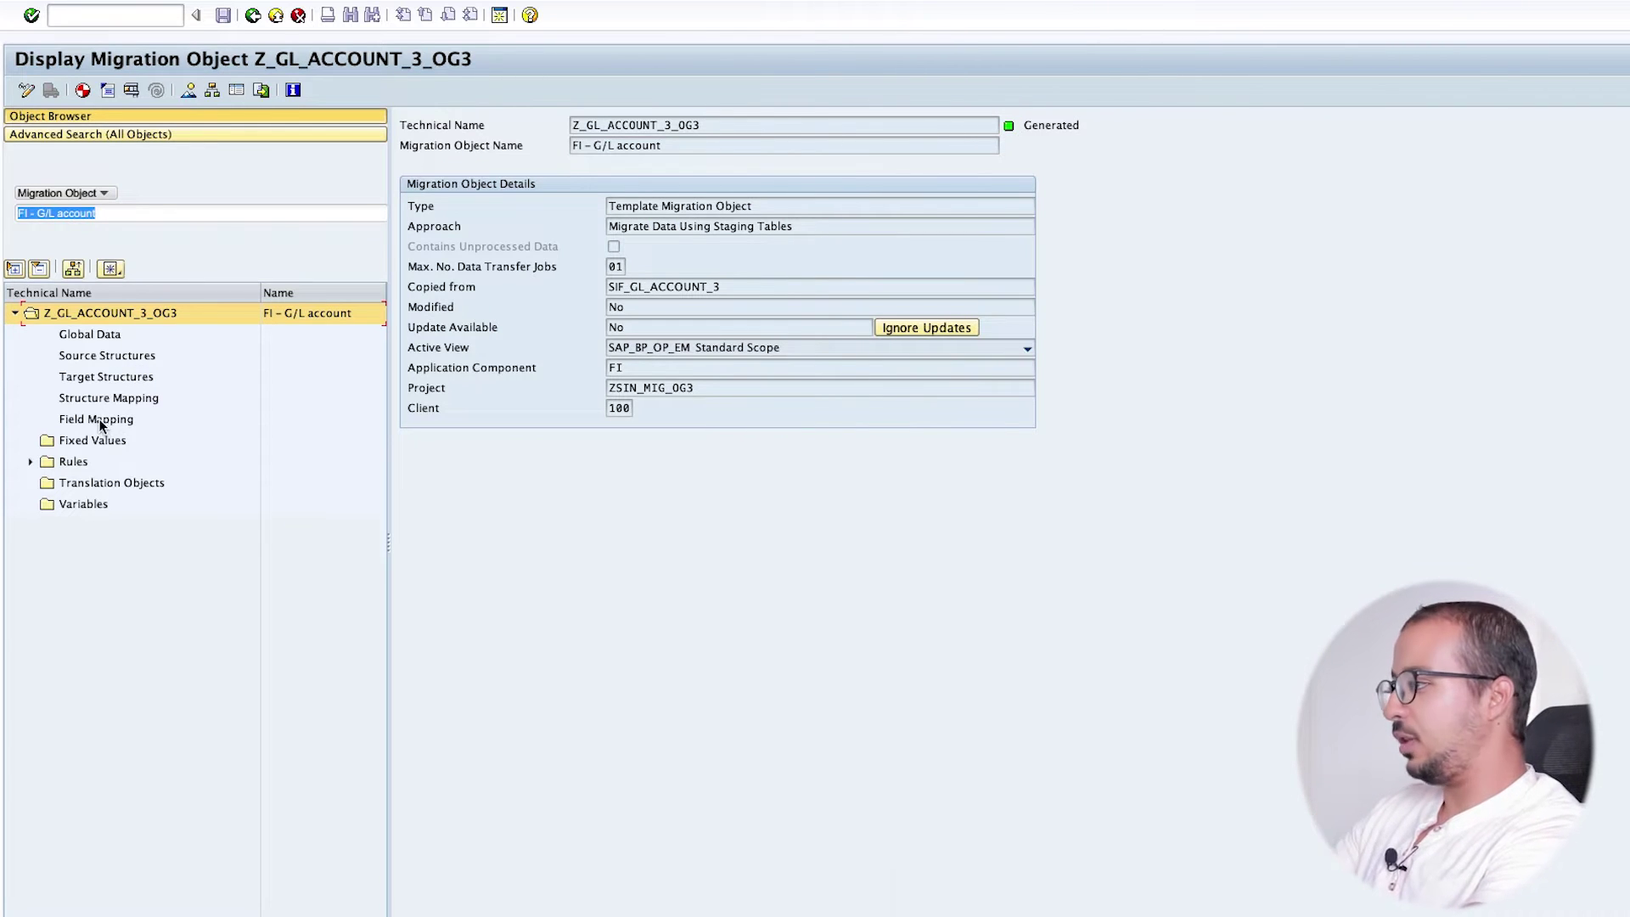
Display the G/L account object's source structures and compare them with the General Data sheet of the Excel migration template
click(100, 355)
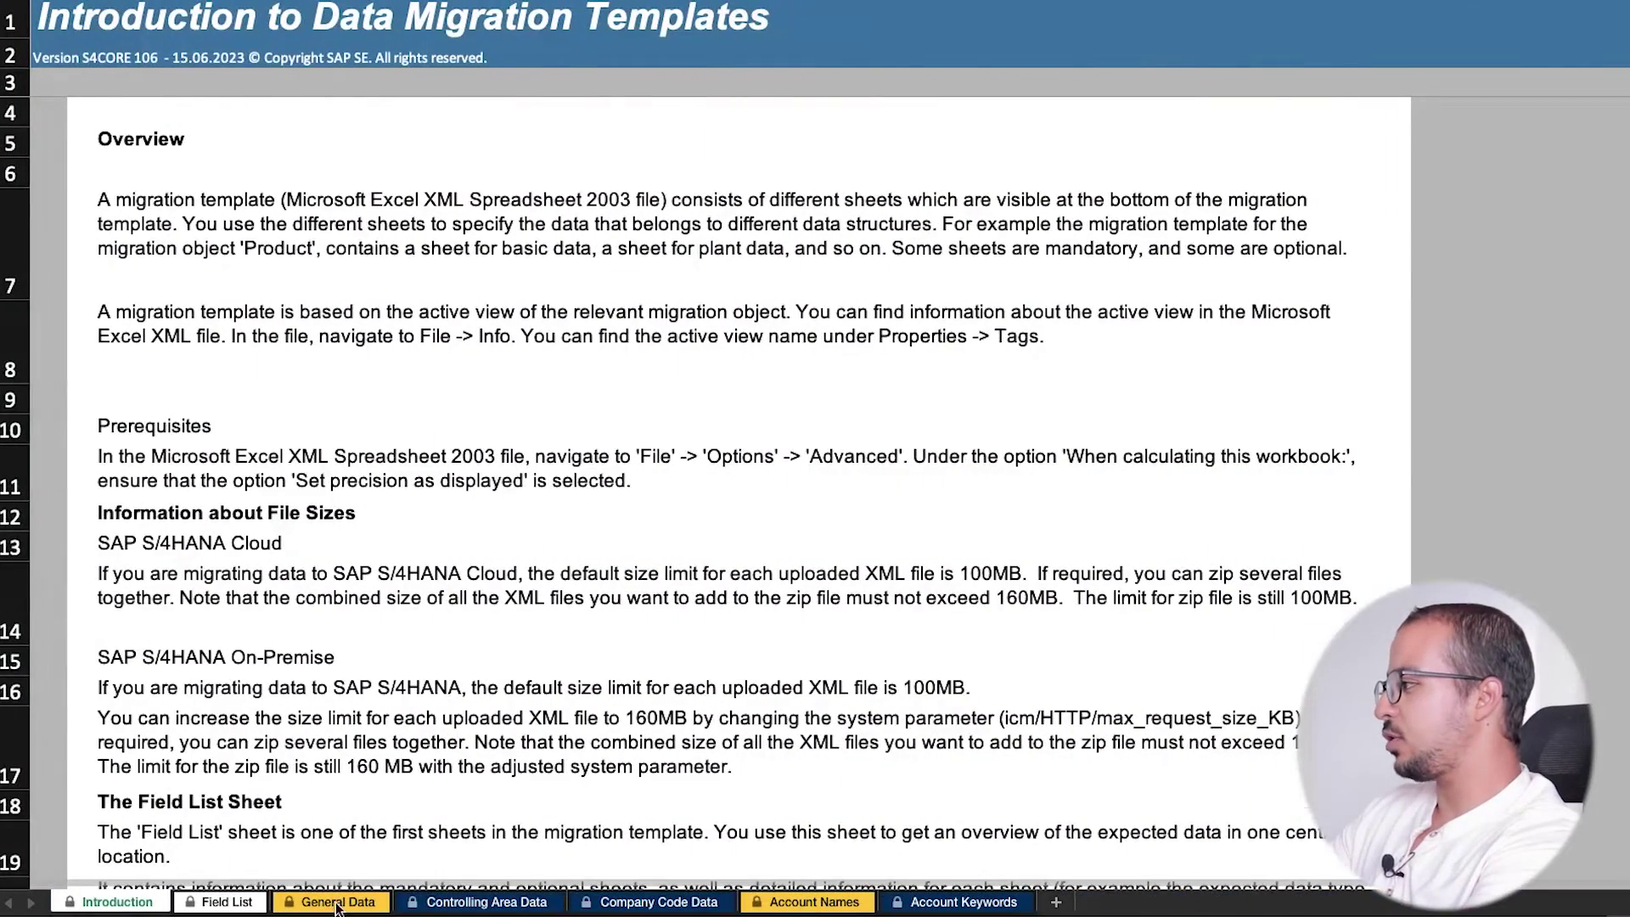
click(328, 905)
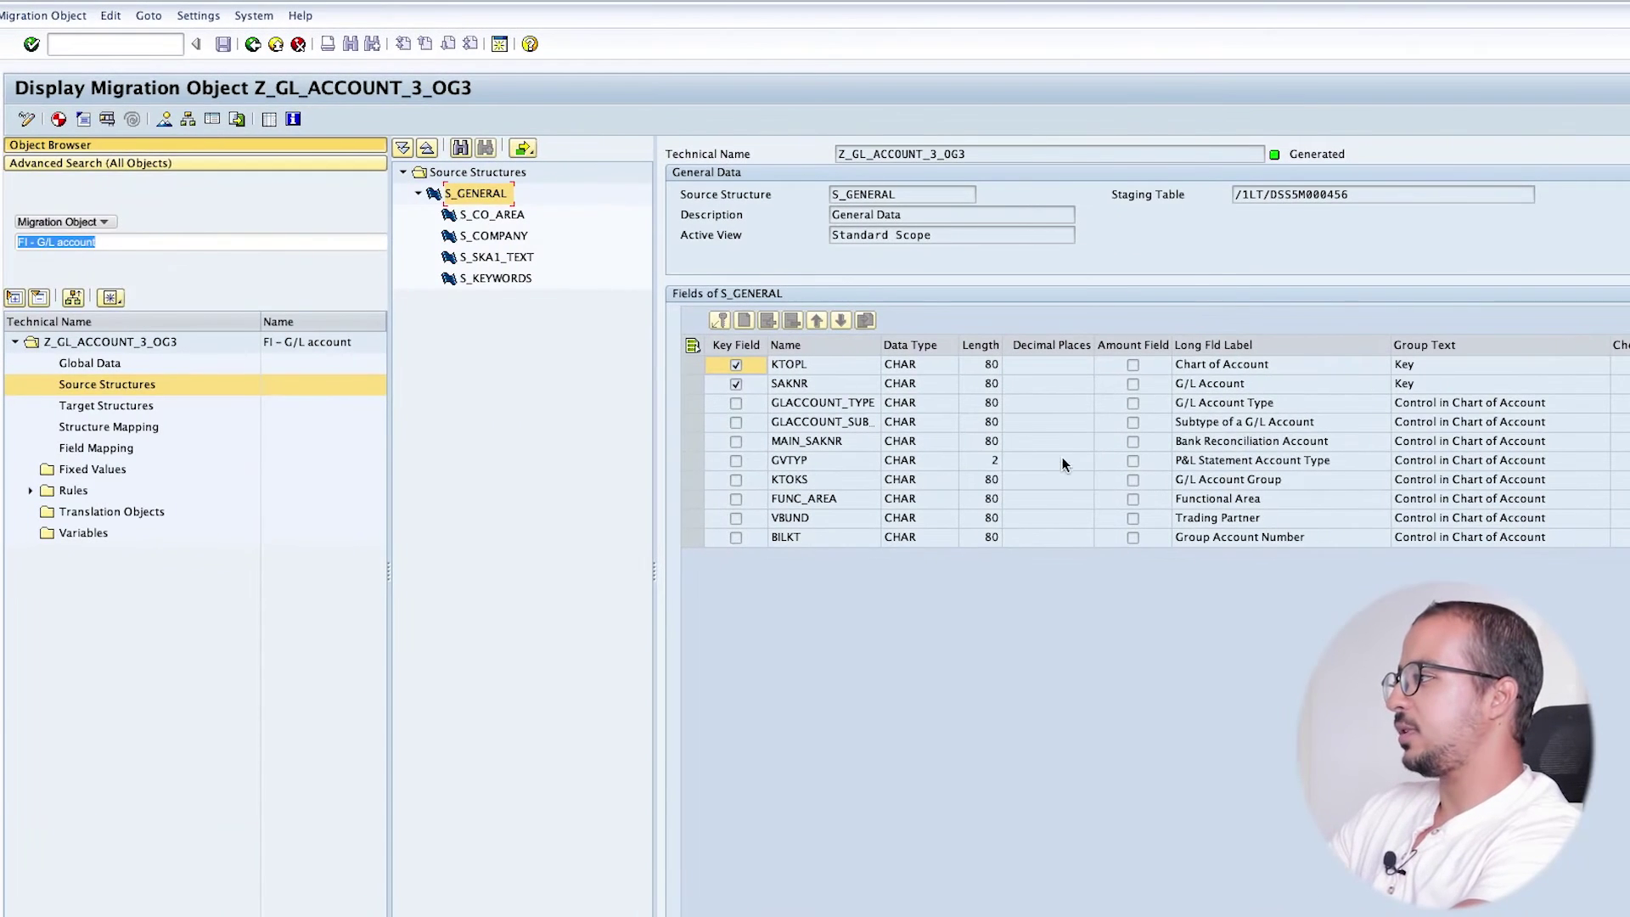
Change the migration object to edit mode and add a custom field named ZZTEST to the S_GENERAL source structure
click(26, 119)
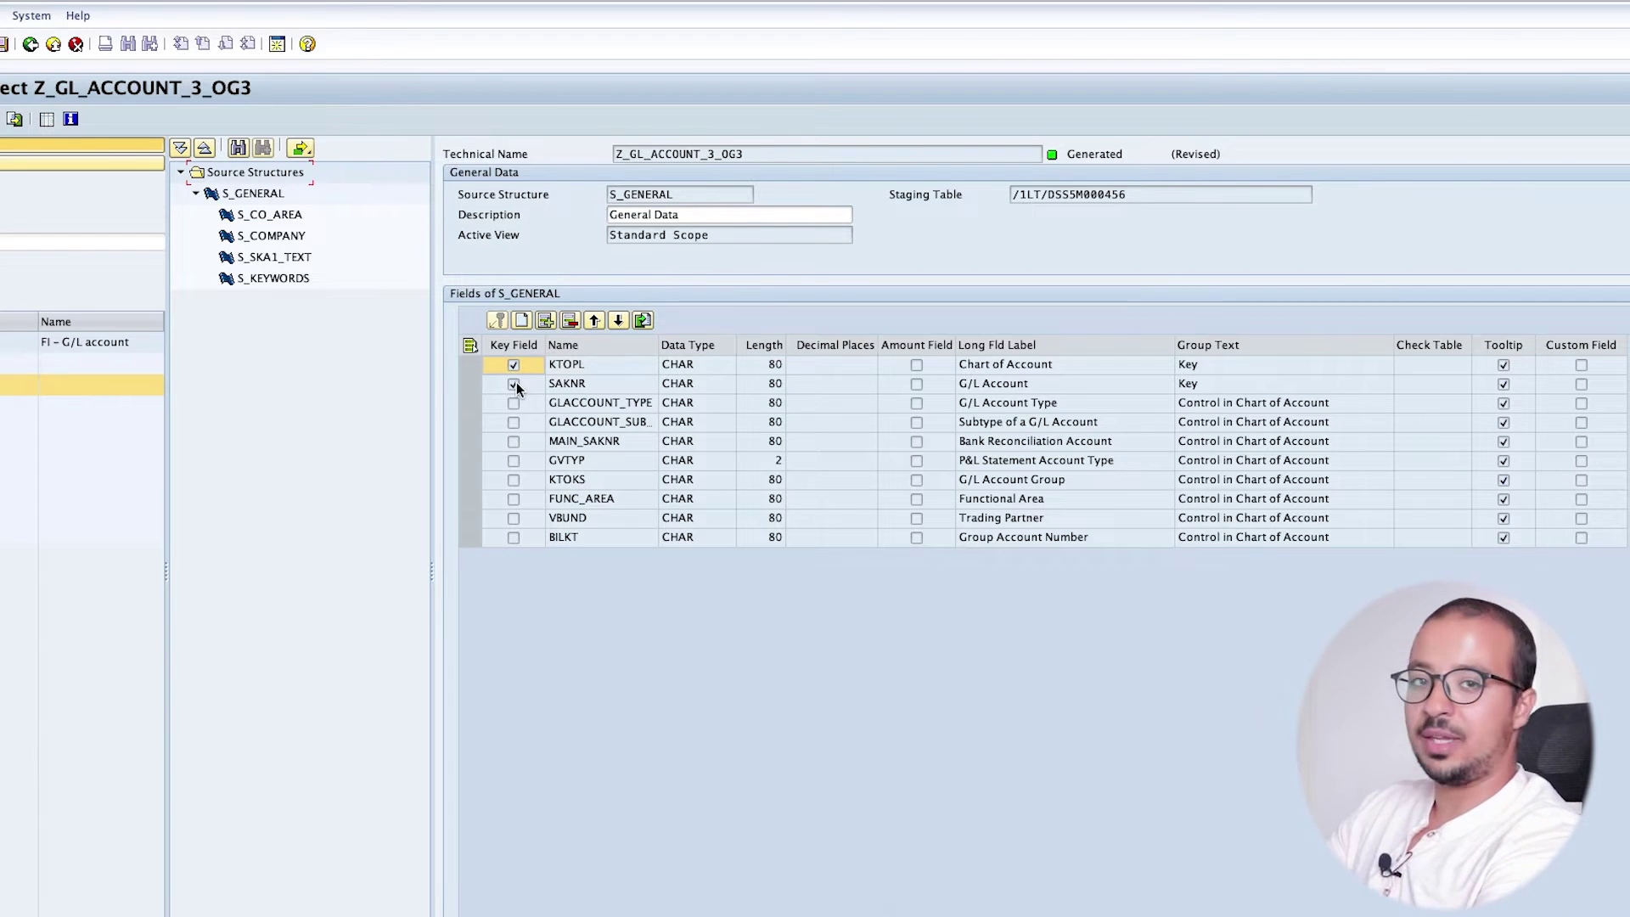
click(475, 405)
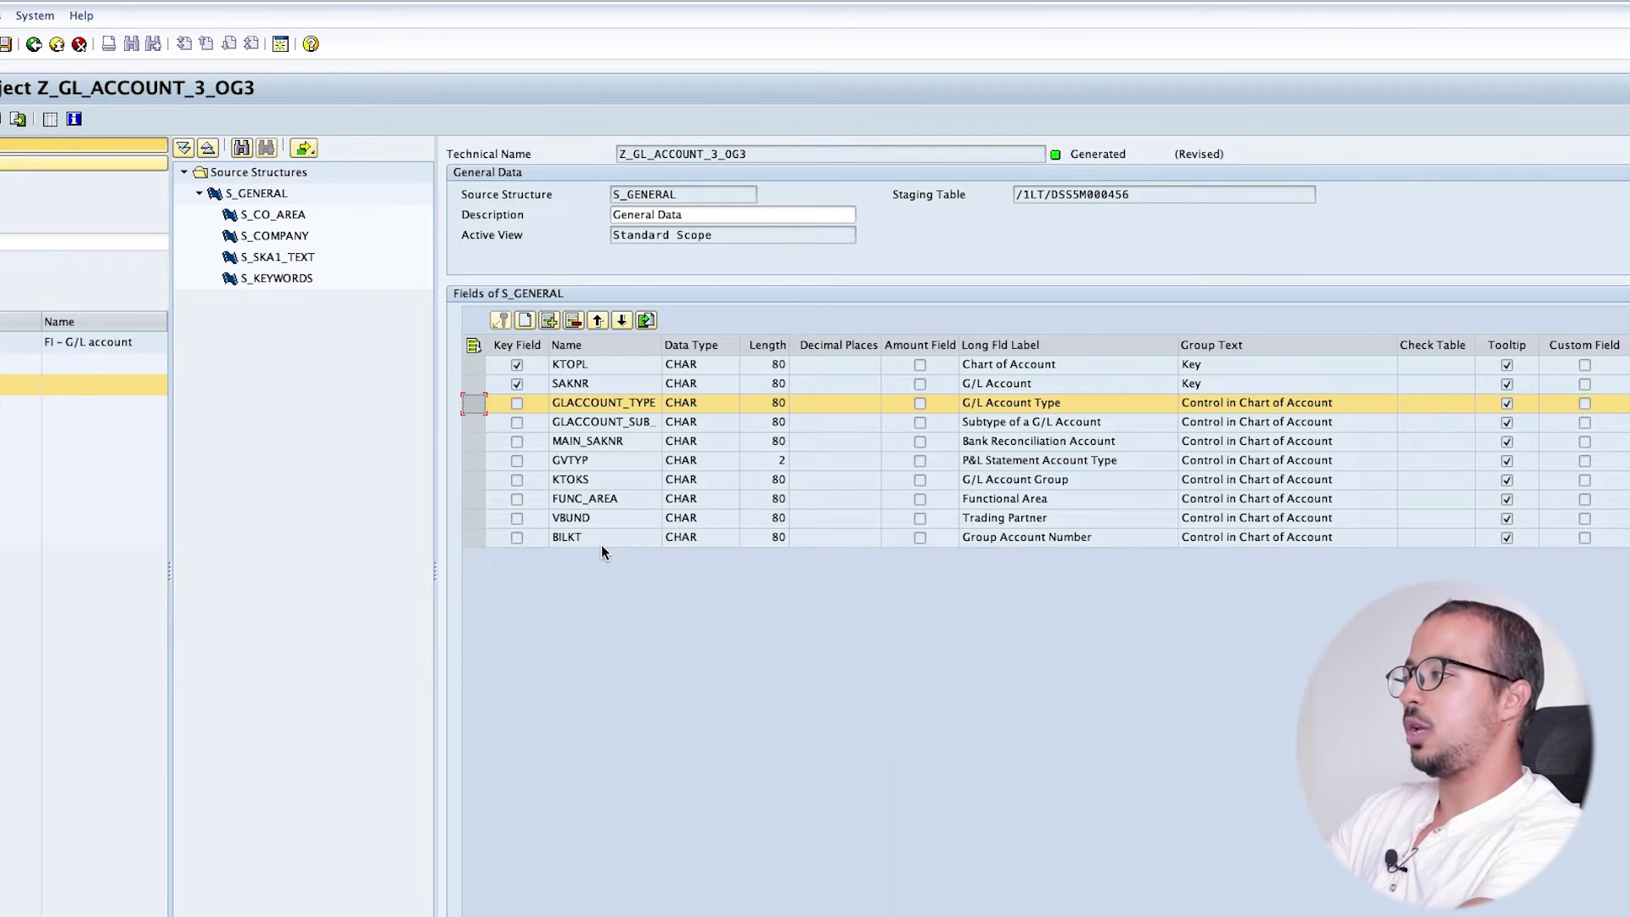
click(526, 321)
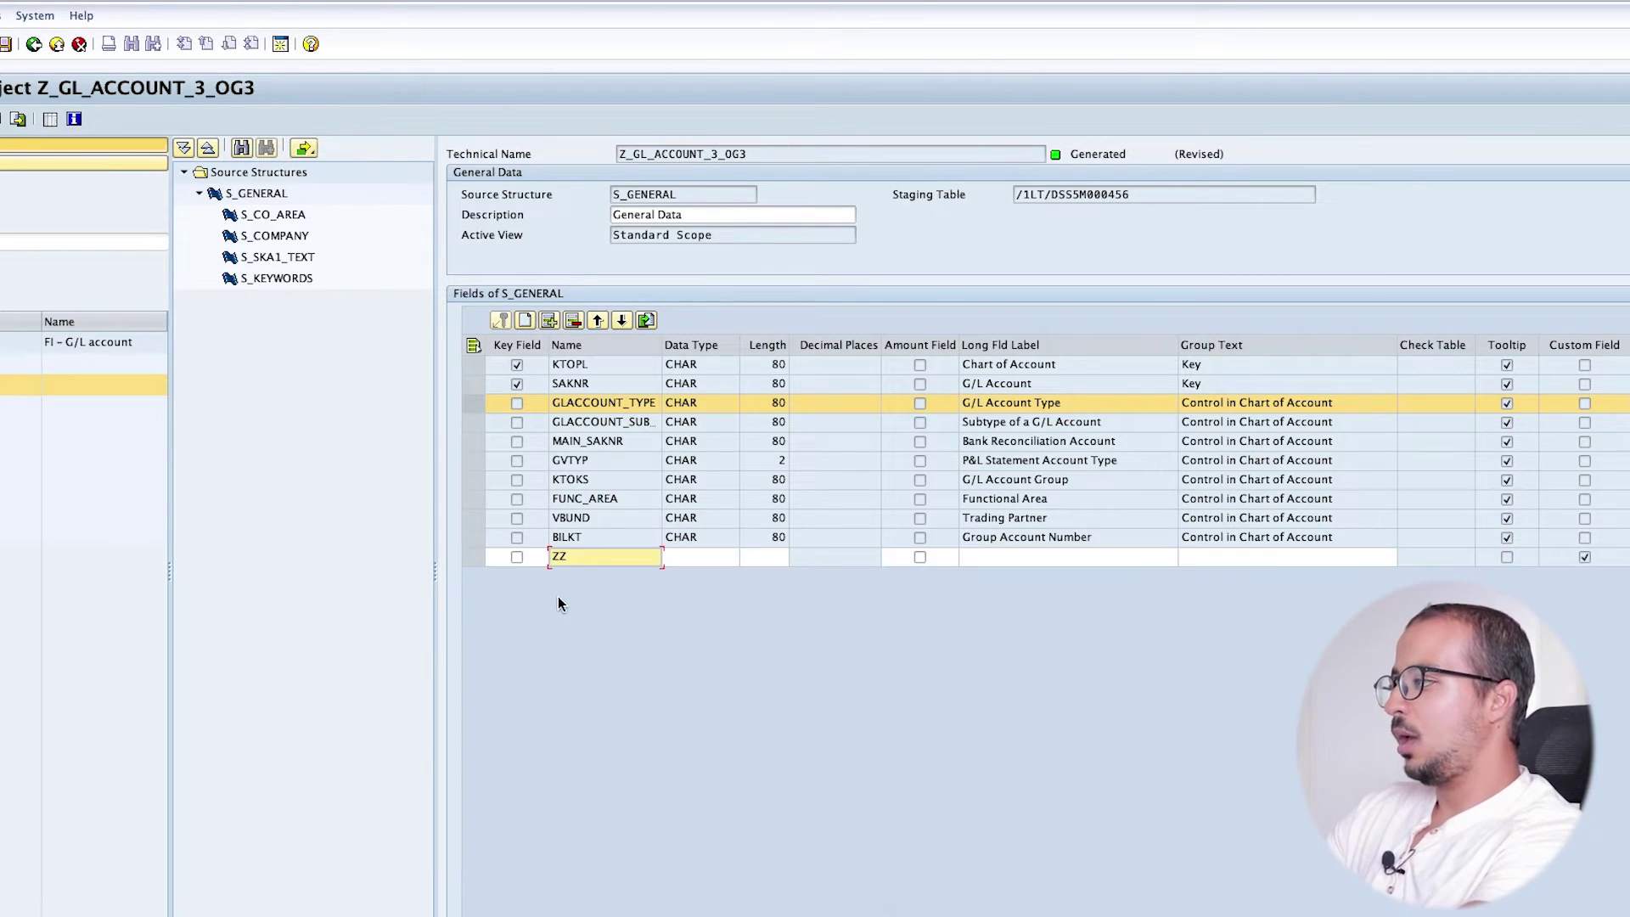
click(595, 558)
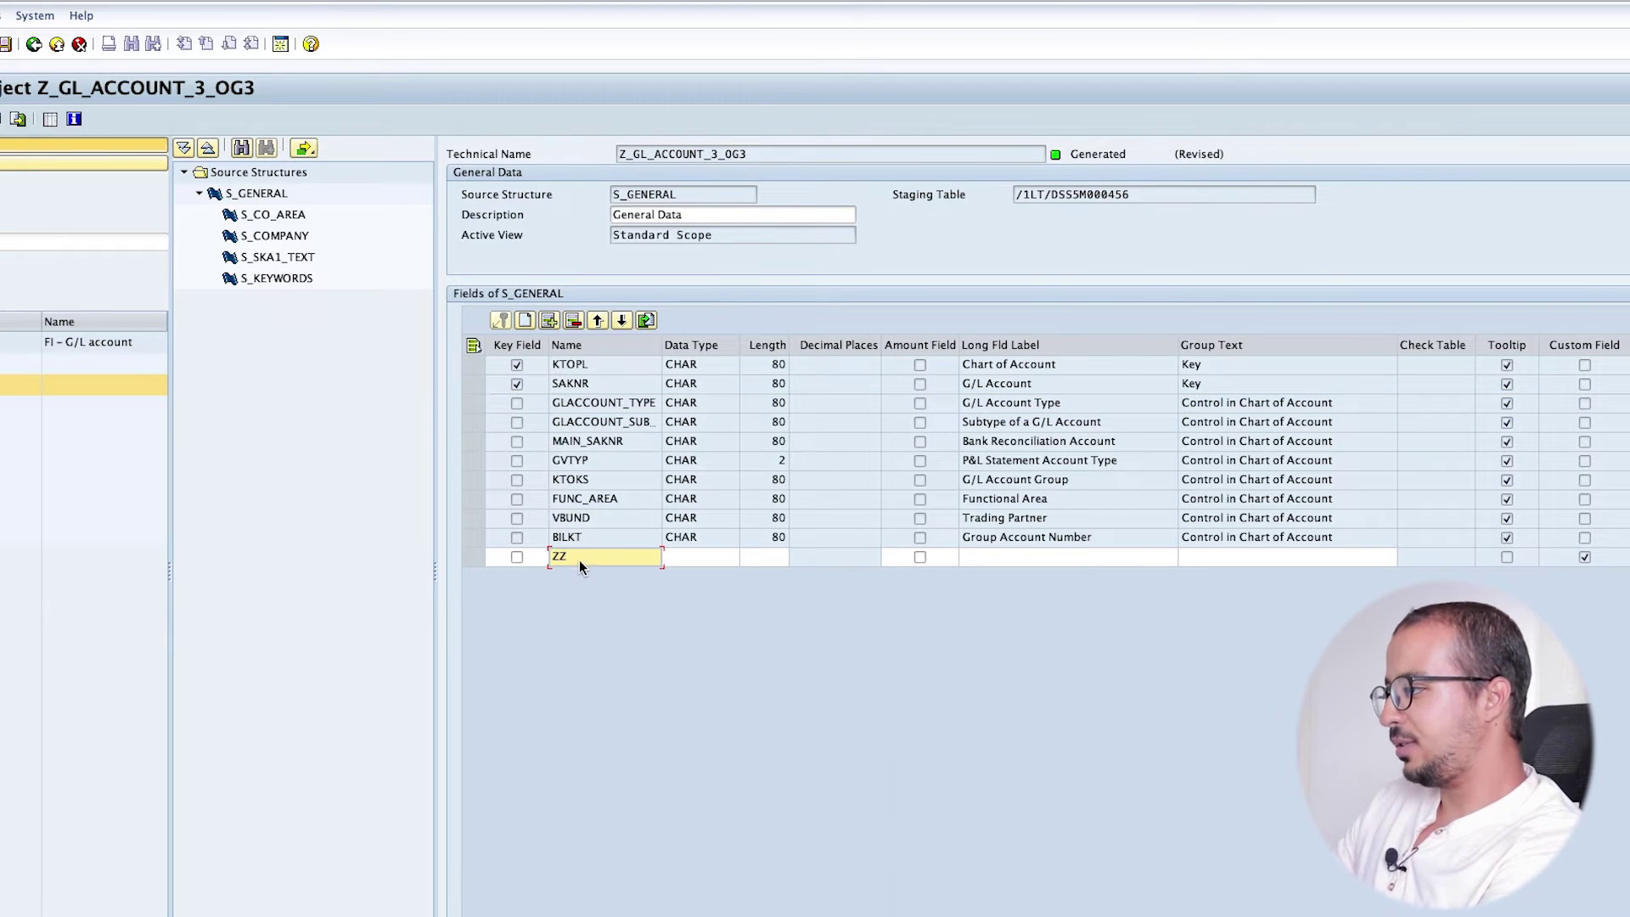
text(TEST)
Set the ZZTEST field's data type to CHAR and its length to 80
click(700, 562)
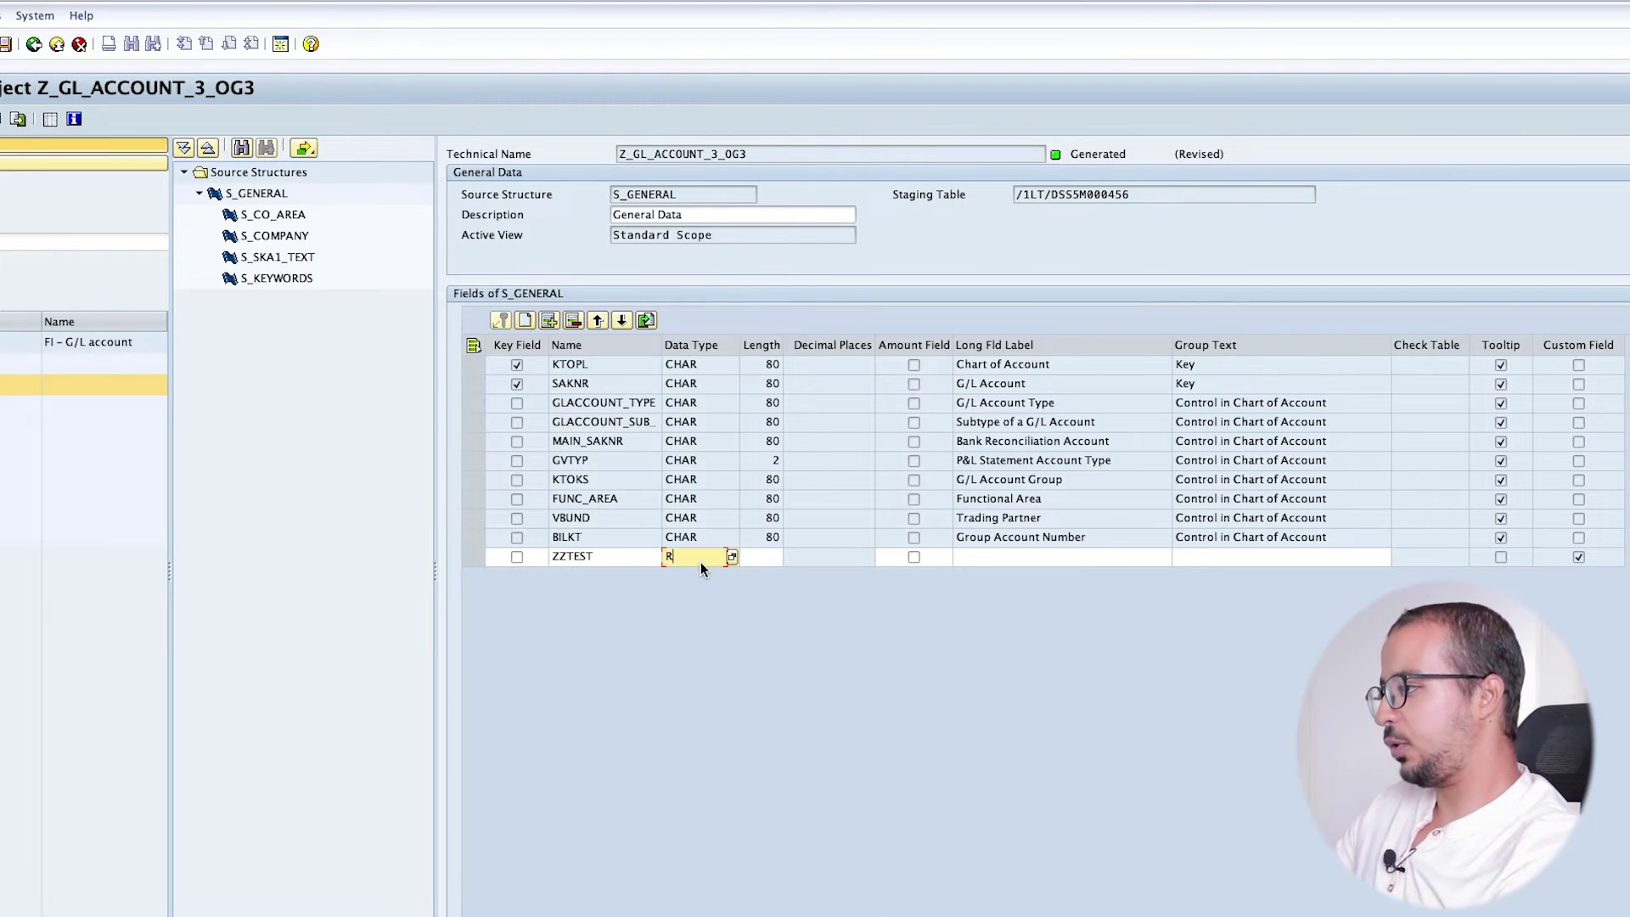
text(R)
key(BackSpace)
text(C)
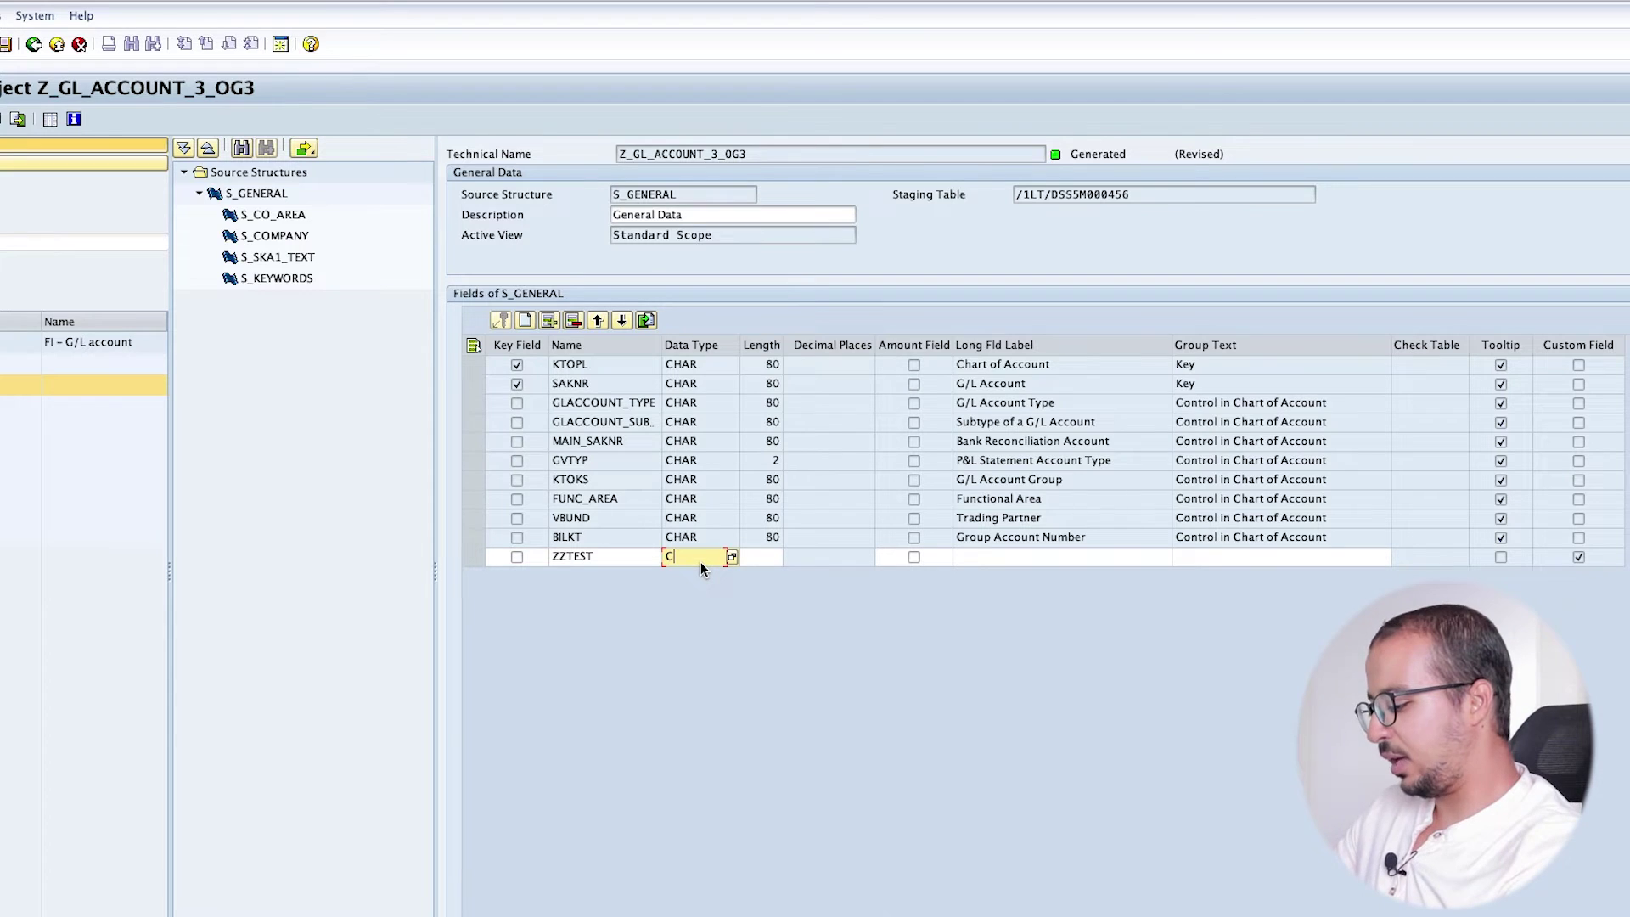
text(HAR)
key(Tab)
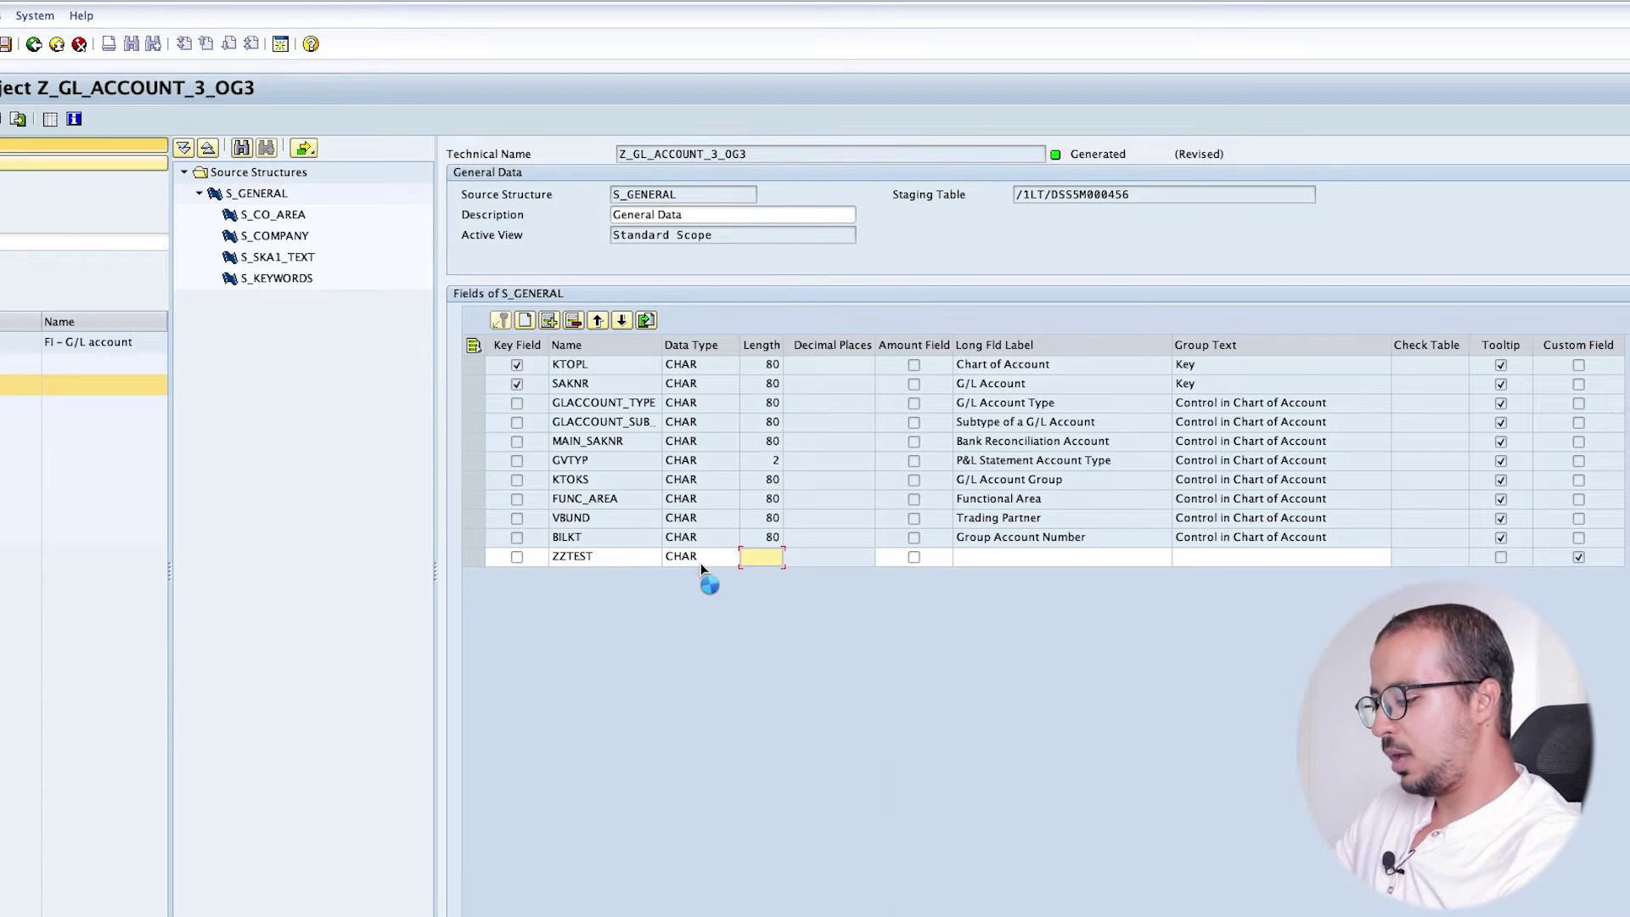
text(80)
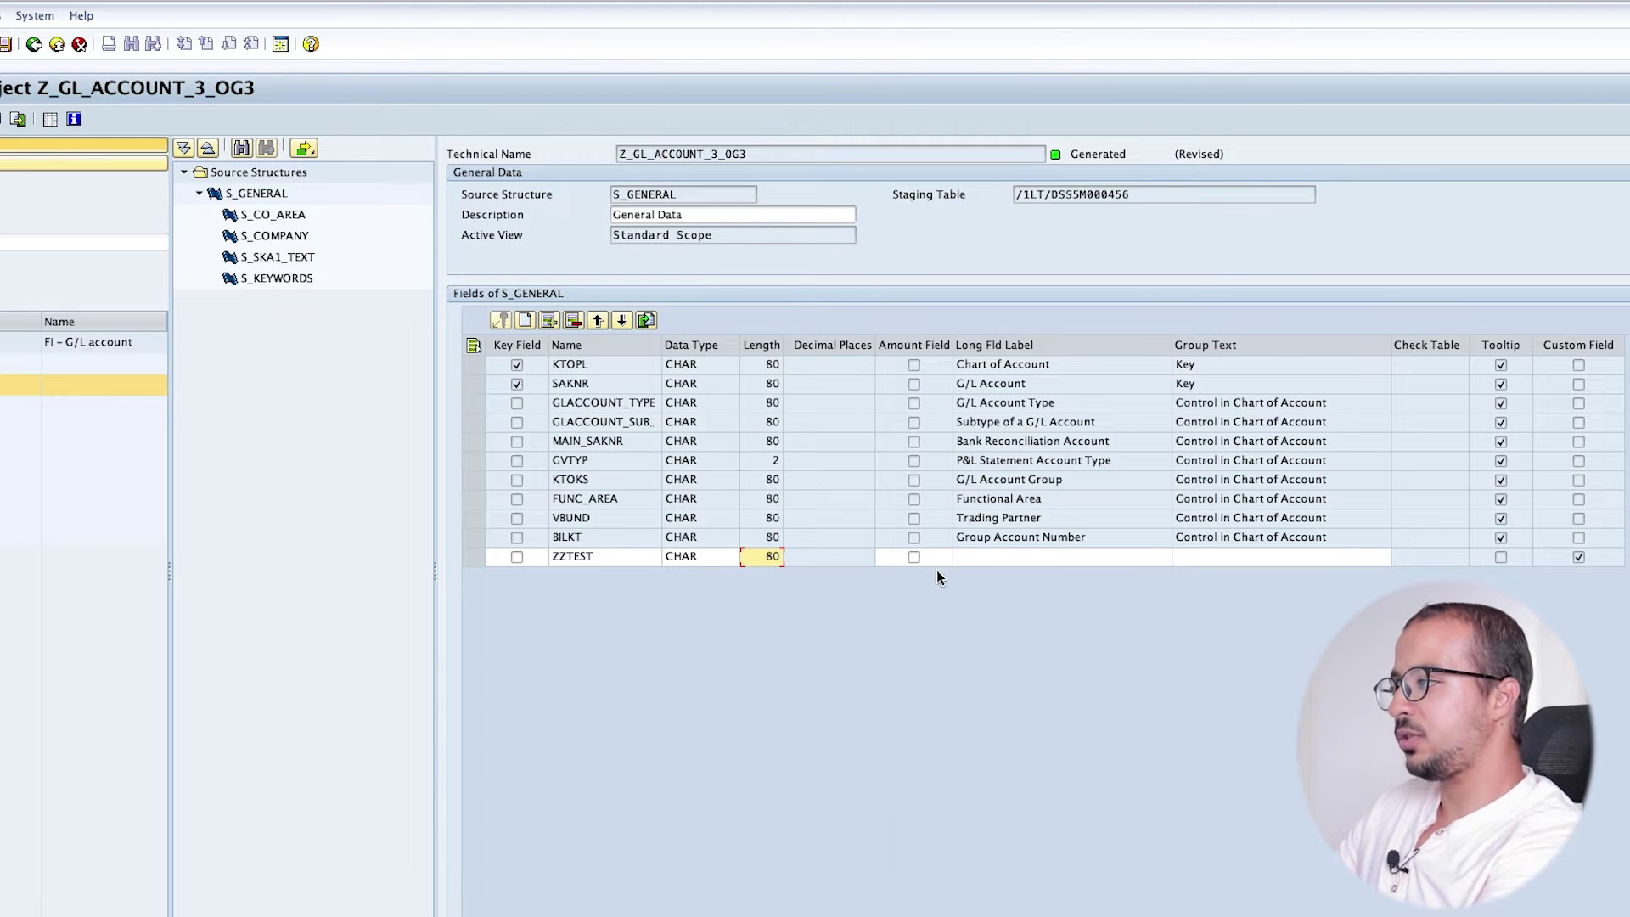
Give the ZZTEST field the long label "AG Test Field" and the group text "Test fields"
click(1041, 564)
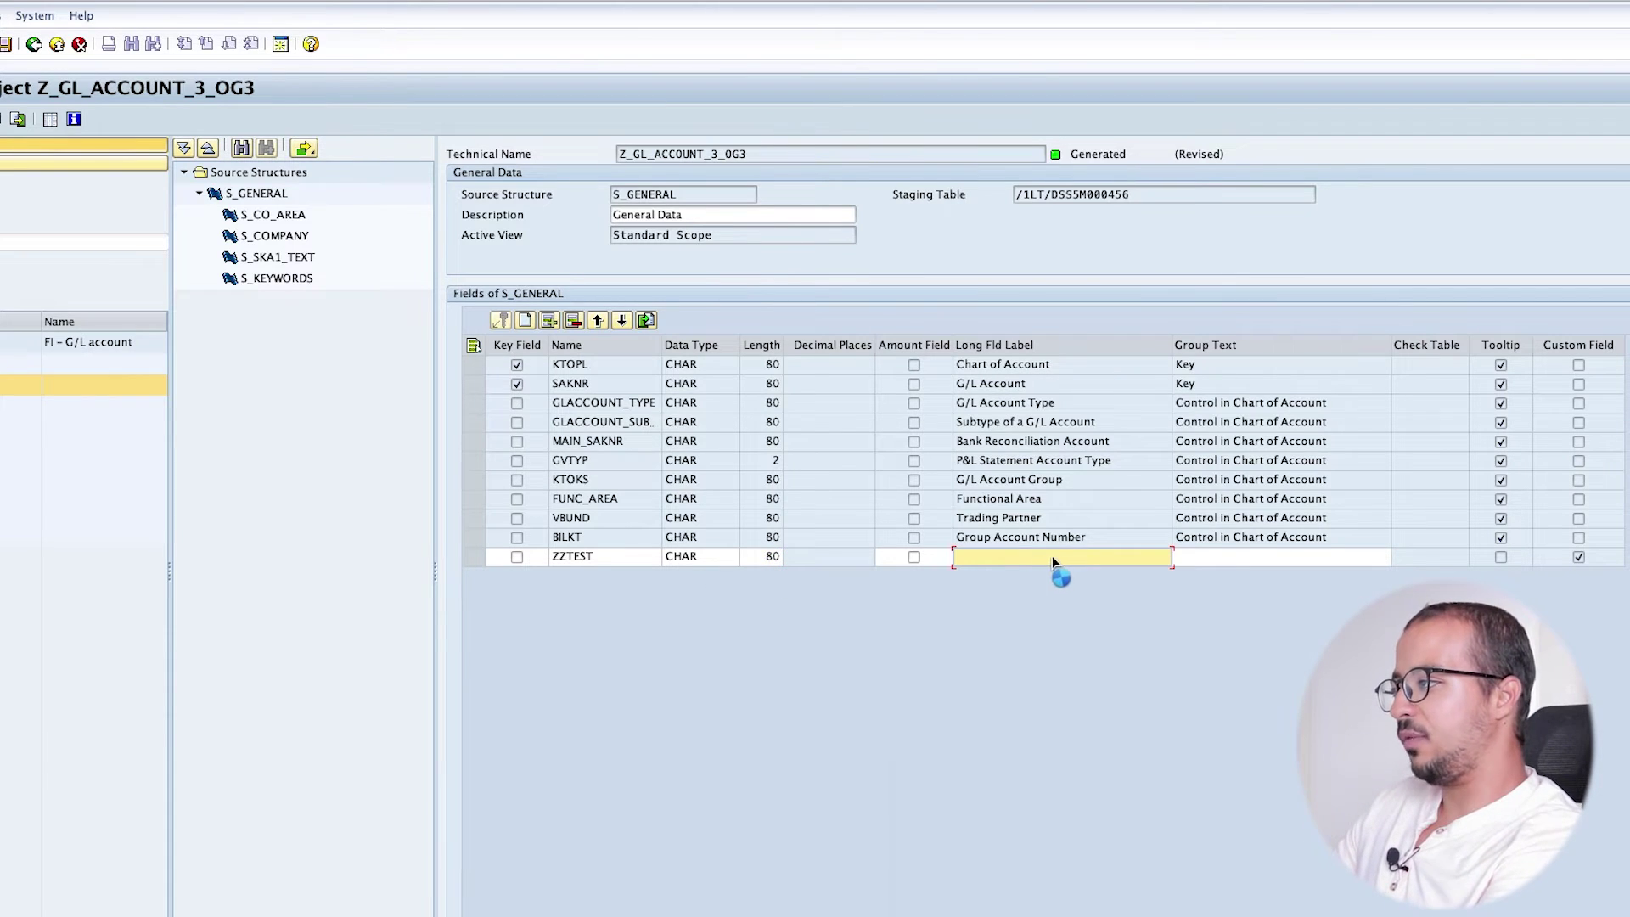
text(AG )
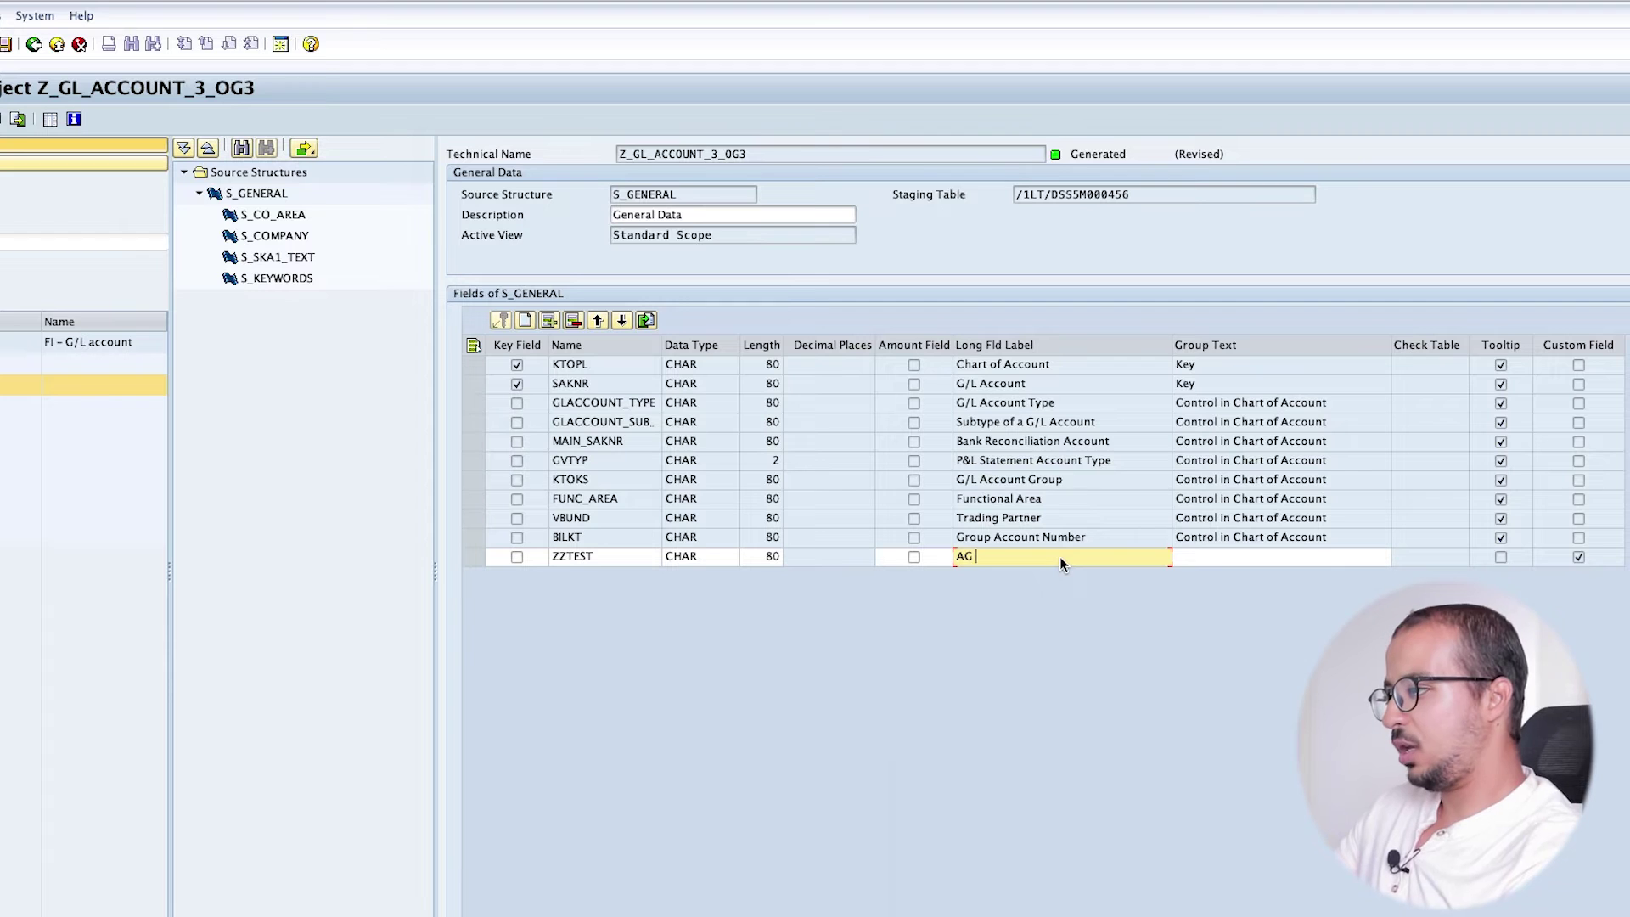
text(Test Field)
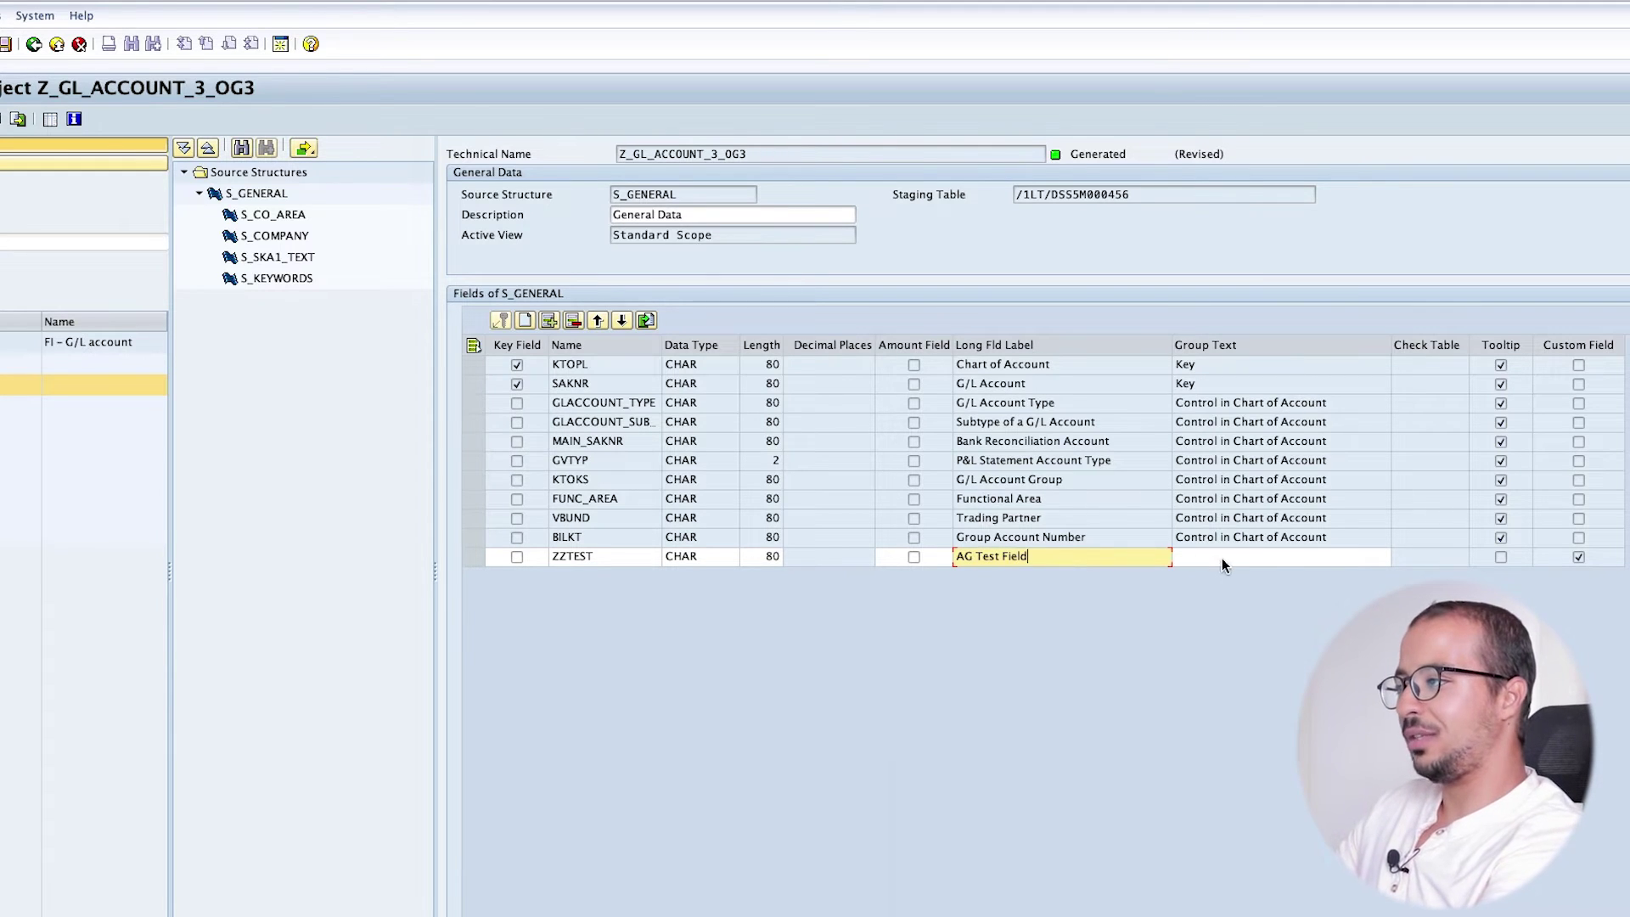
click(1223, 561)
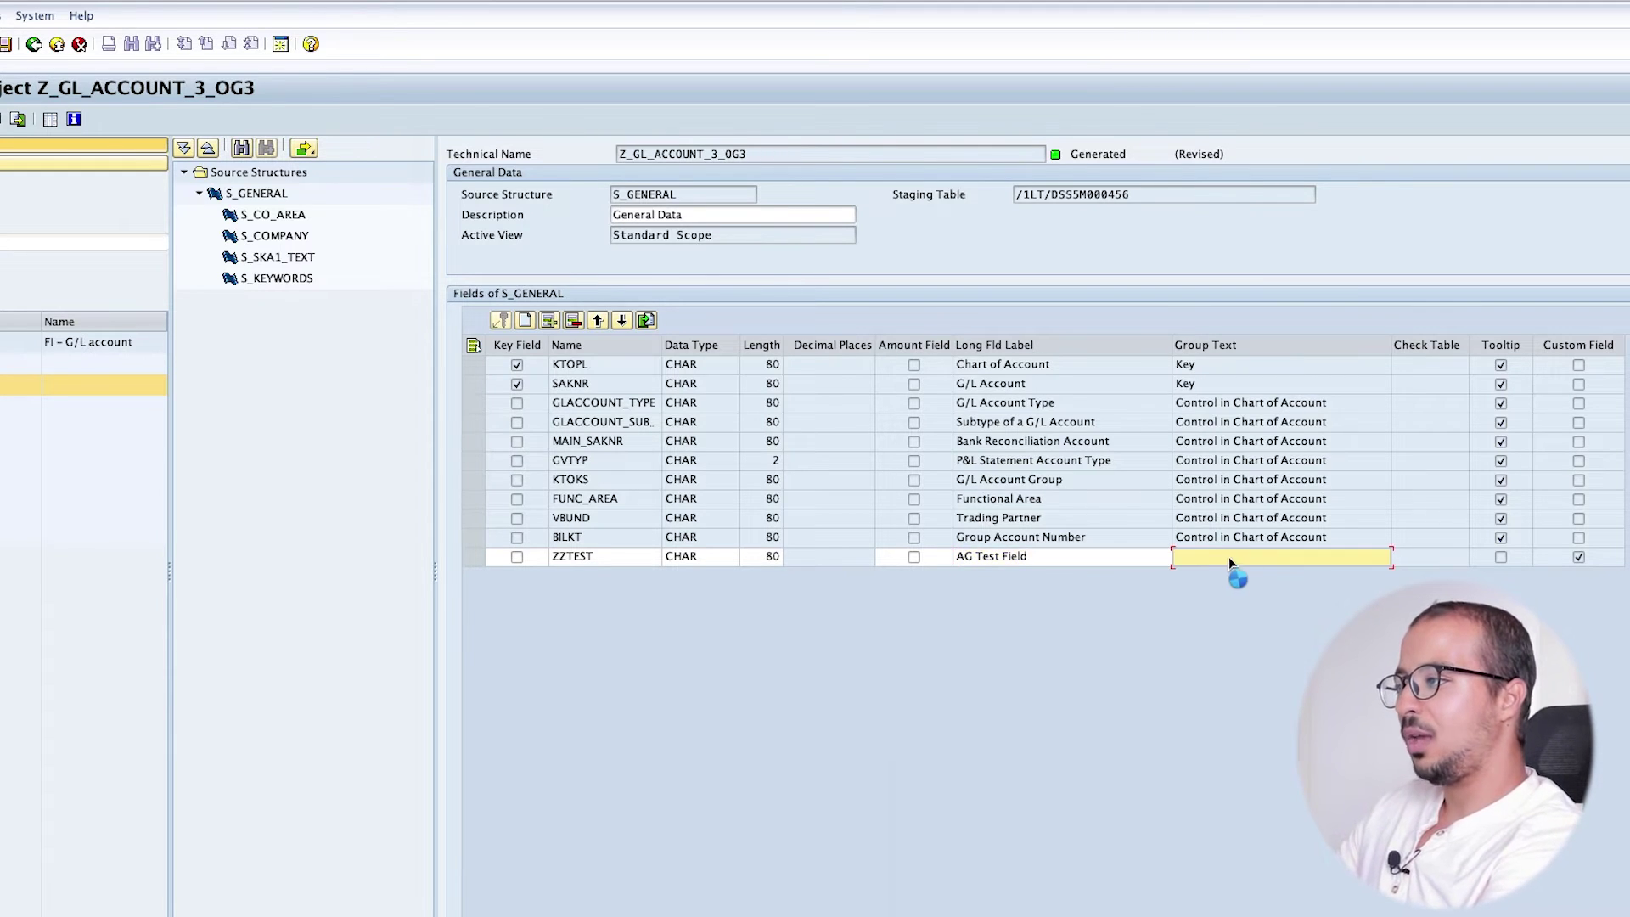
text(e)
key(BackSpace)
text(Test fields)
key(Return)
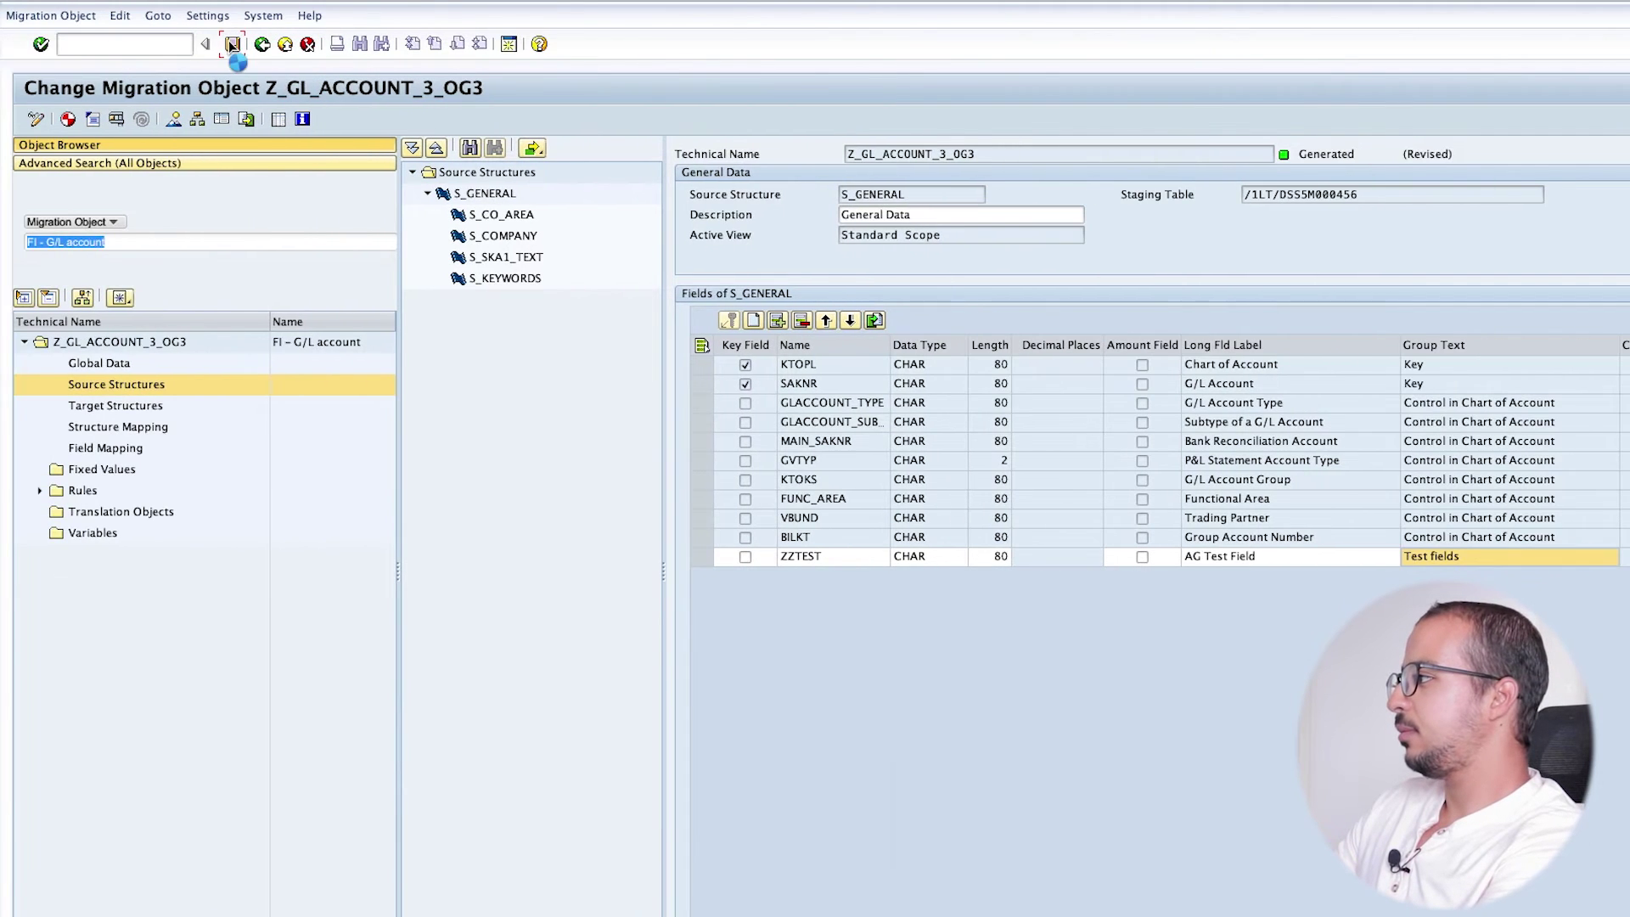
Save the changed migration object, check its generation status and generate it
click(72, 44)
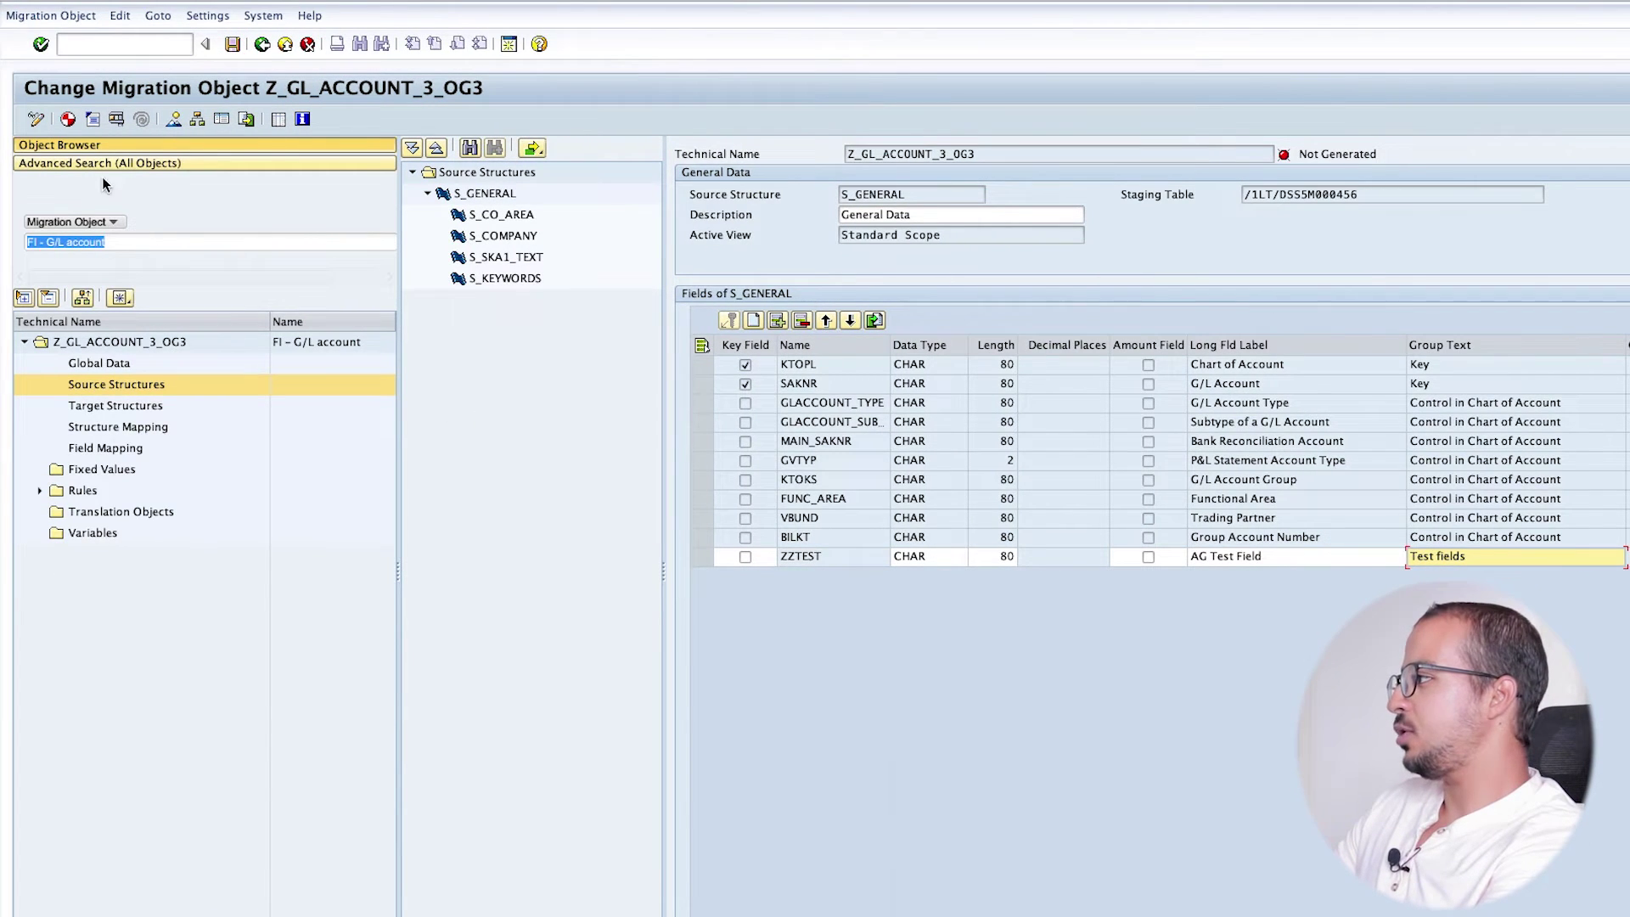
click(1278, 155)
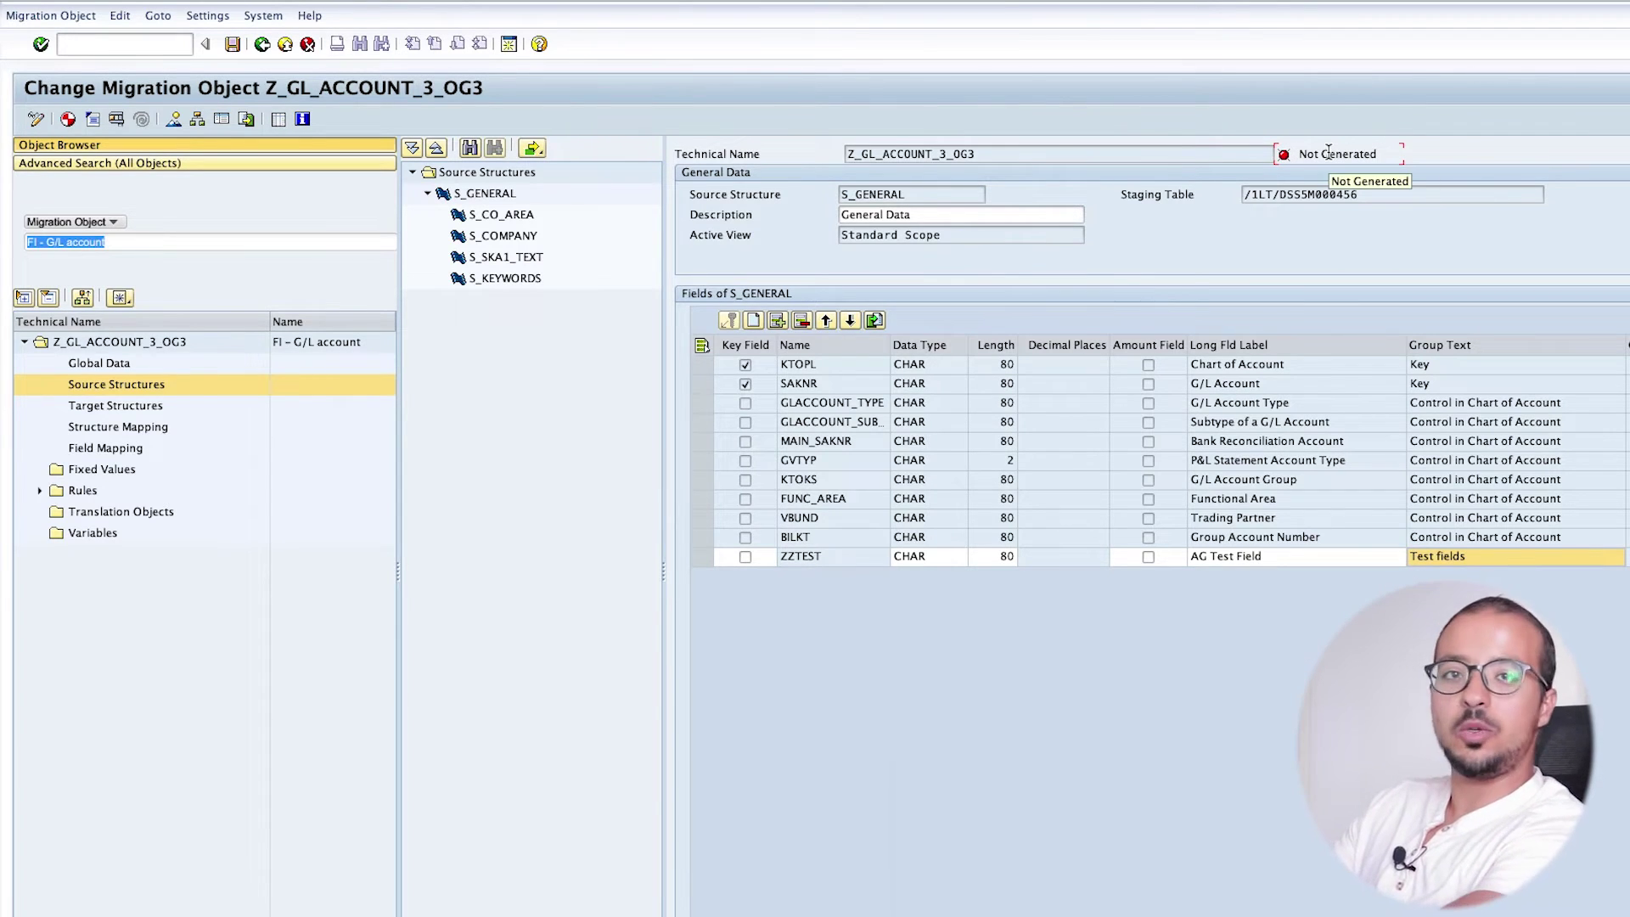
click(67, 120)
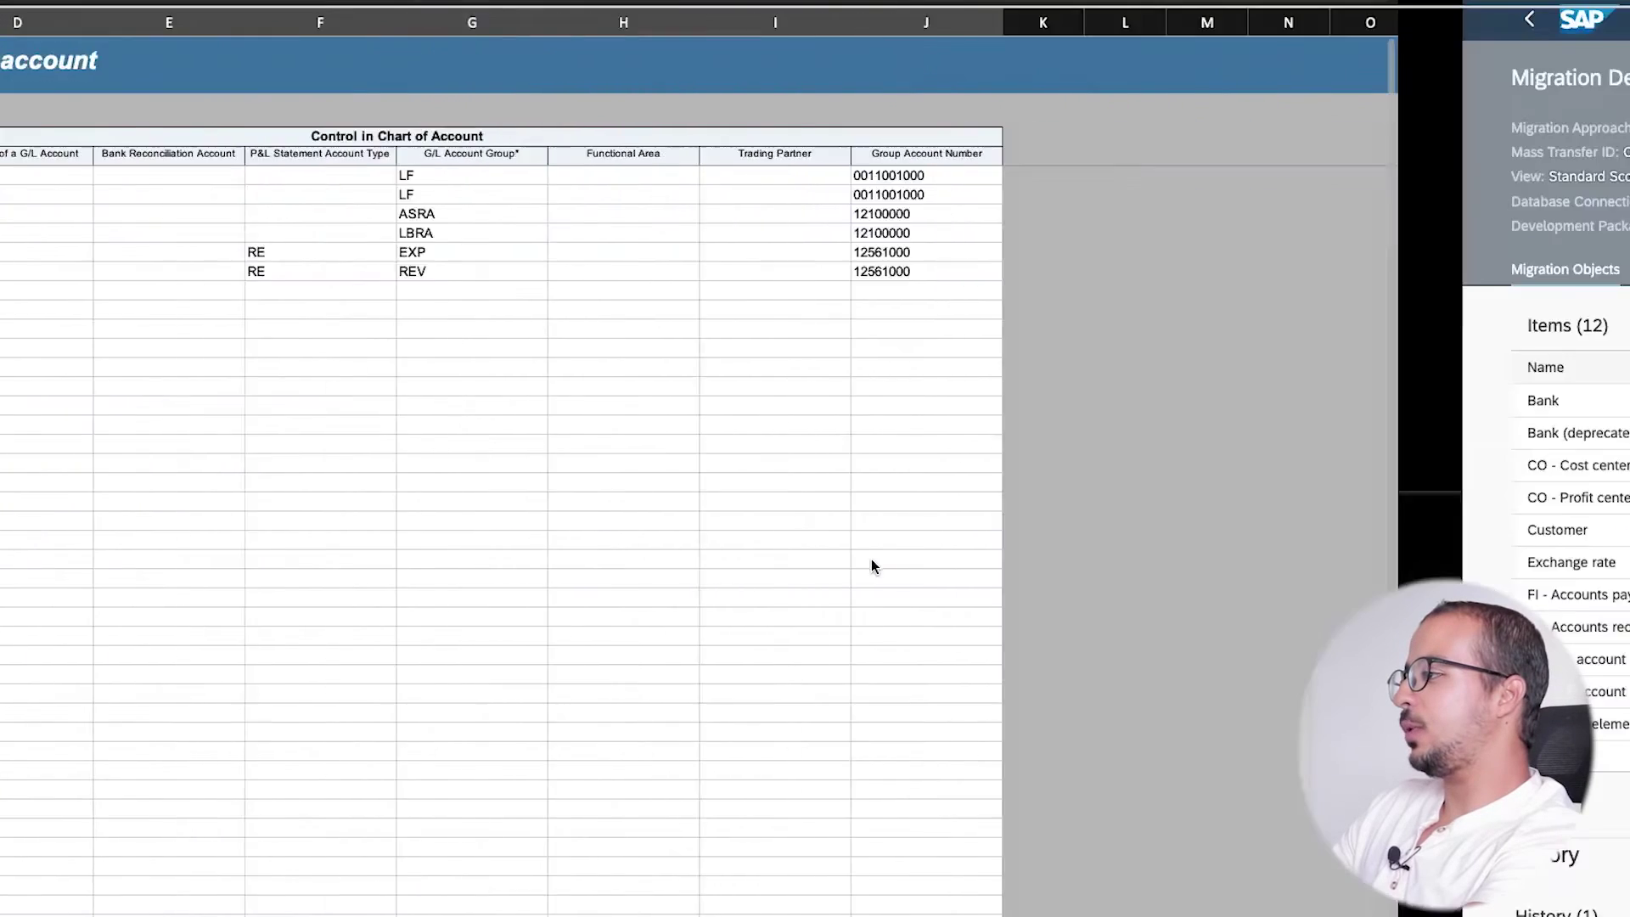
Switch to the Migration Cockpit project, download the template for the FI - G/L account object and show its General Data sheet
key(ctrl+Right)
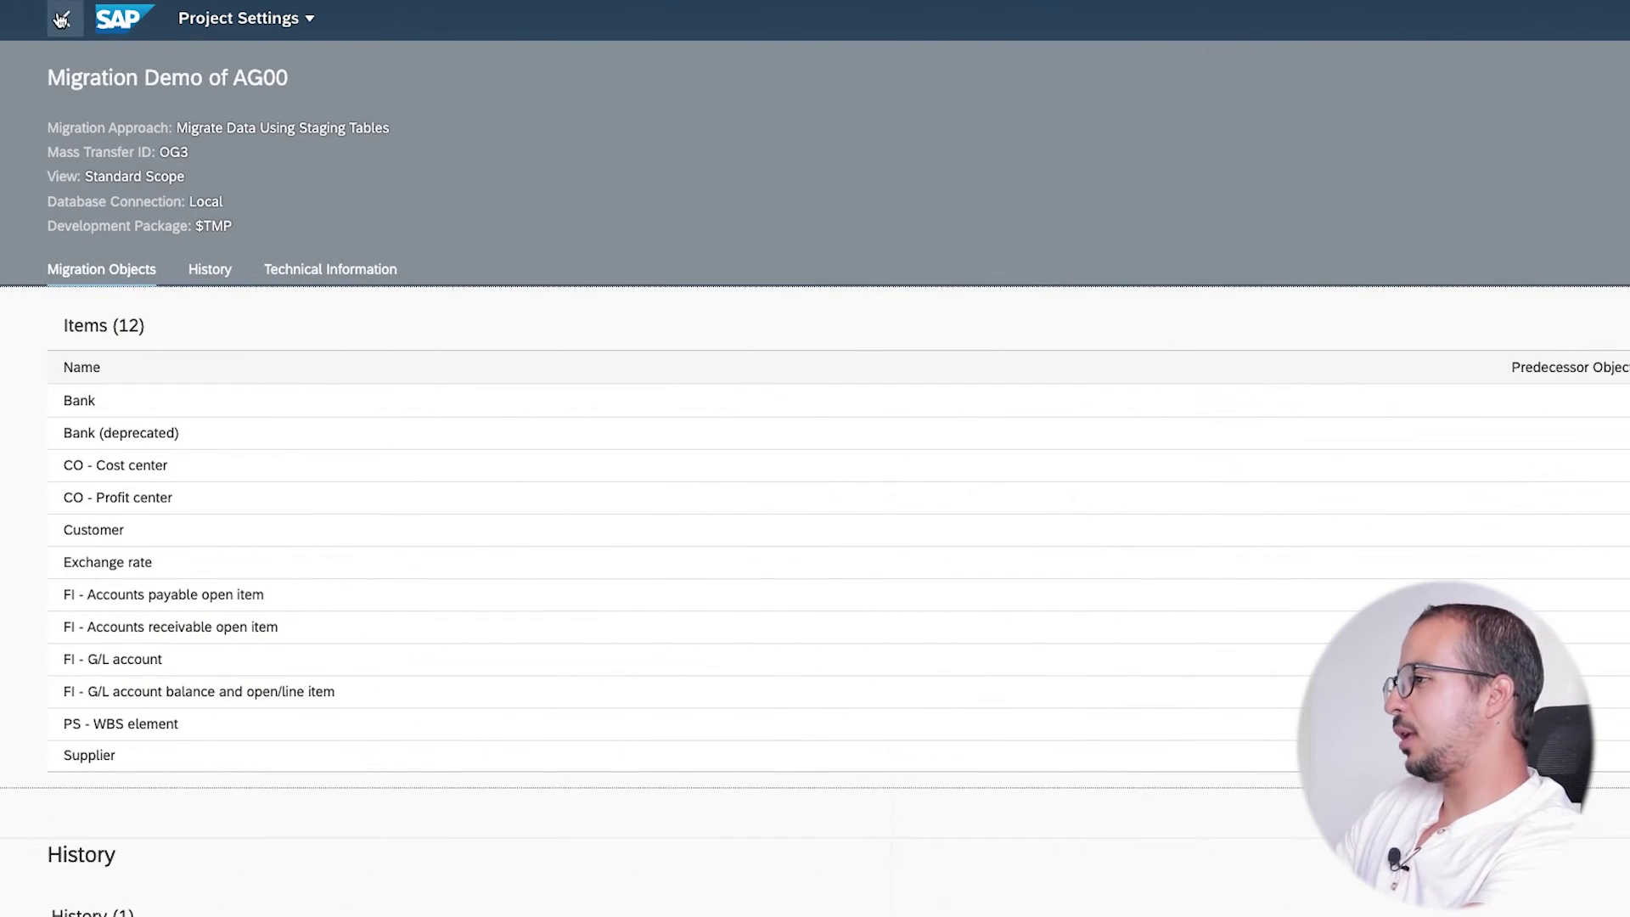
click(63, 19)
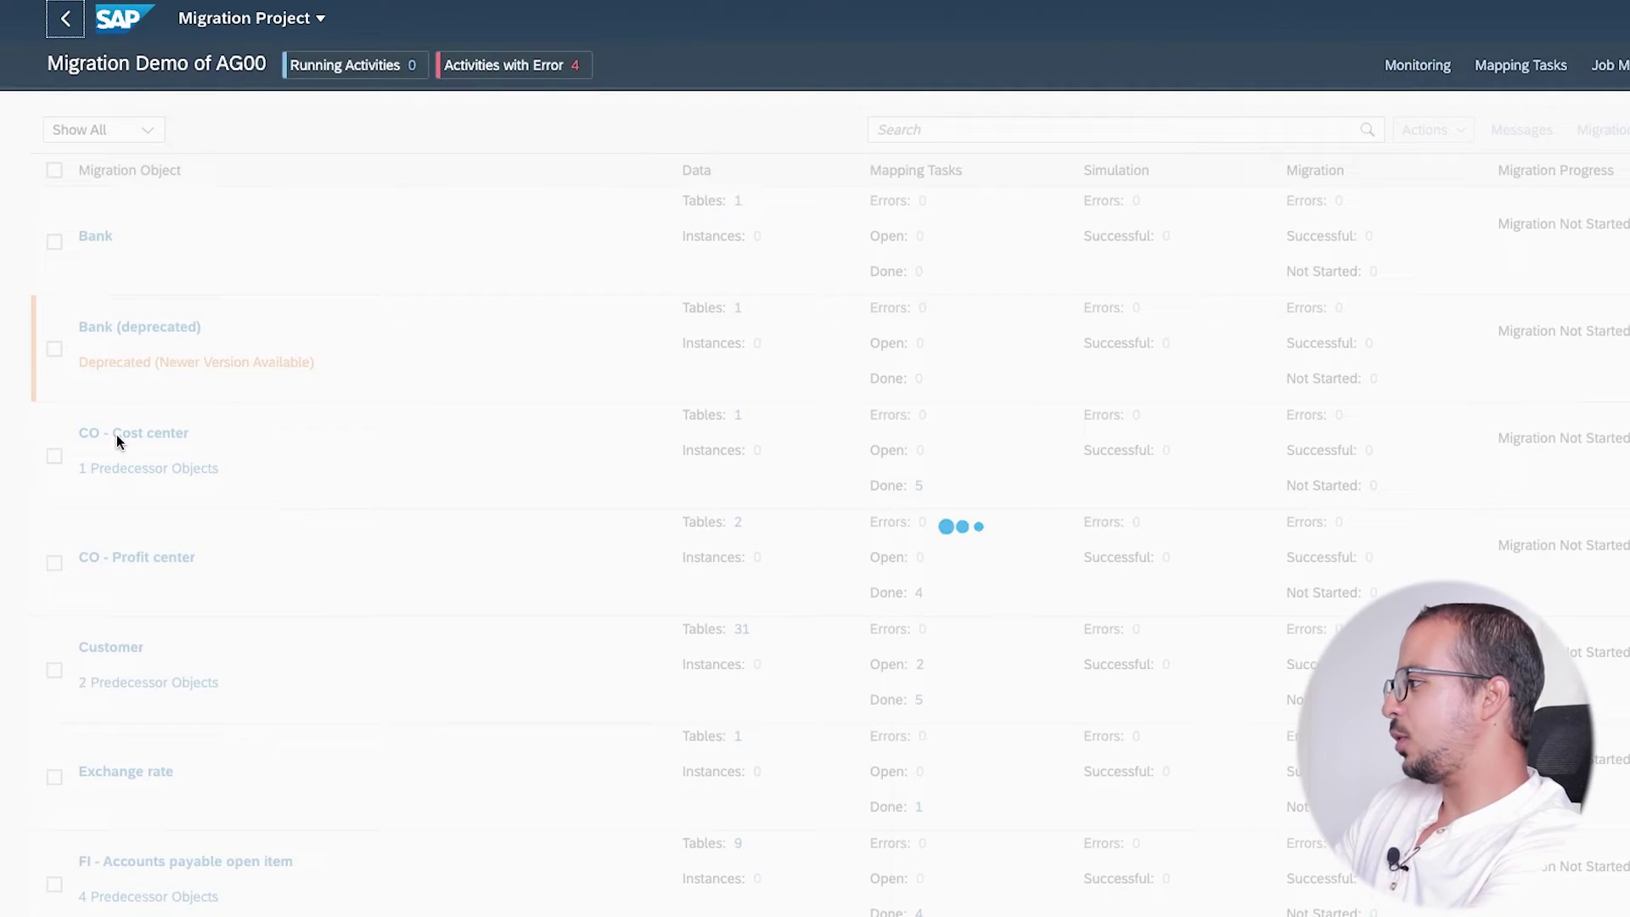
scroll(396, 655, down, 5)
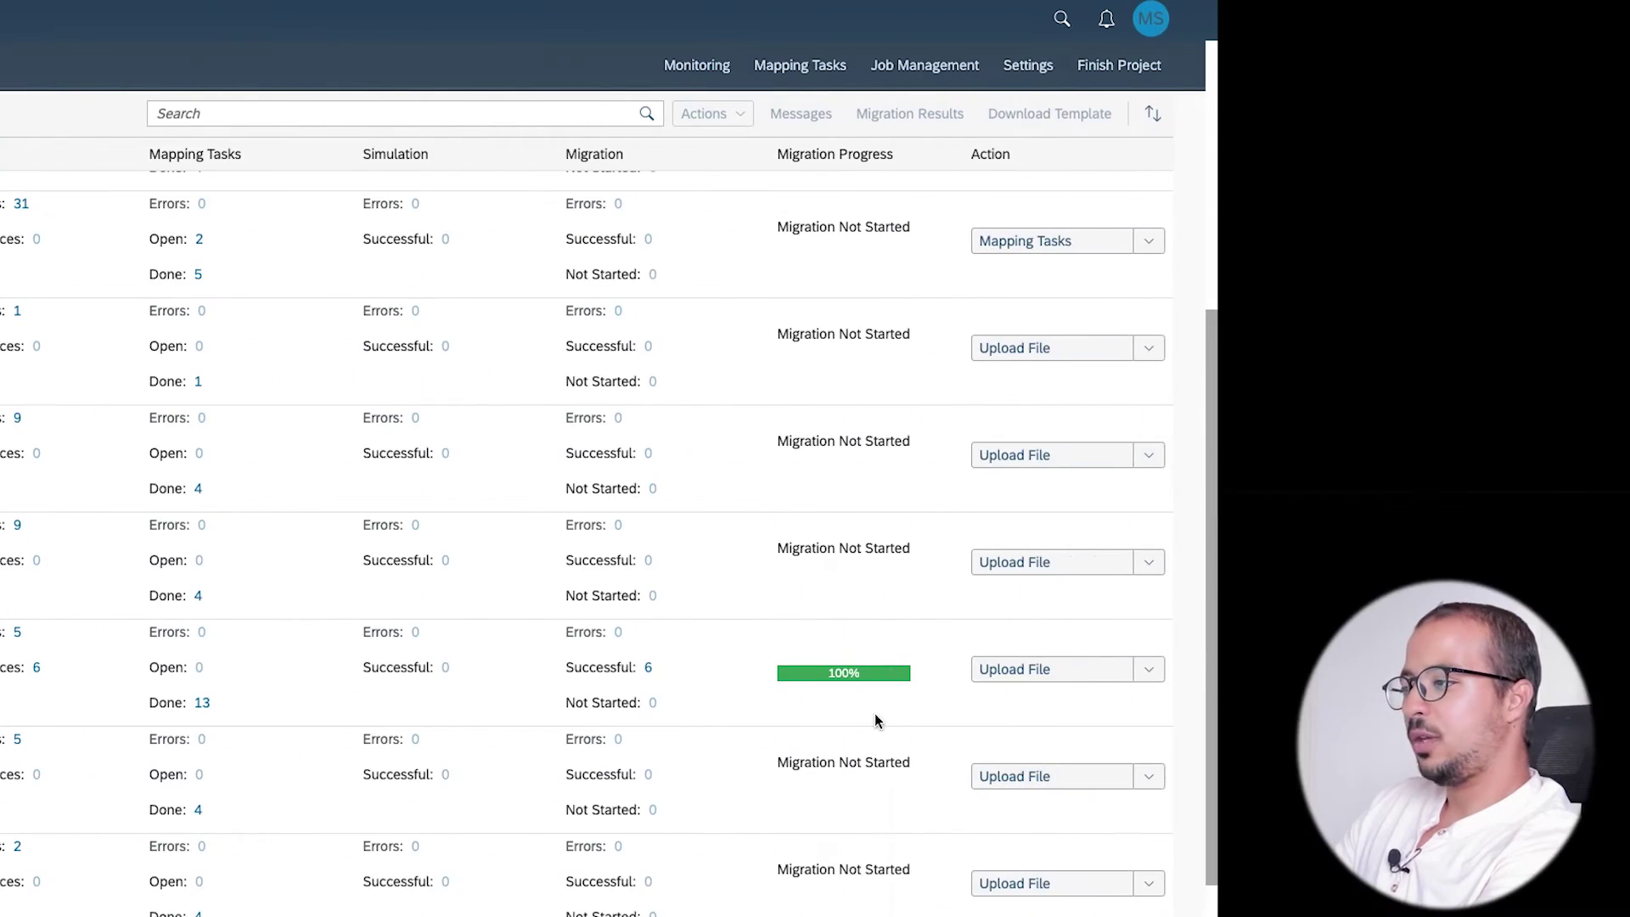
click(1147, 672)
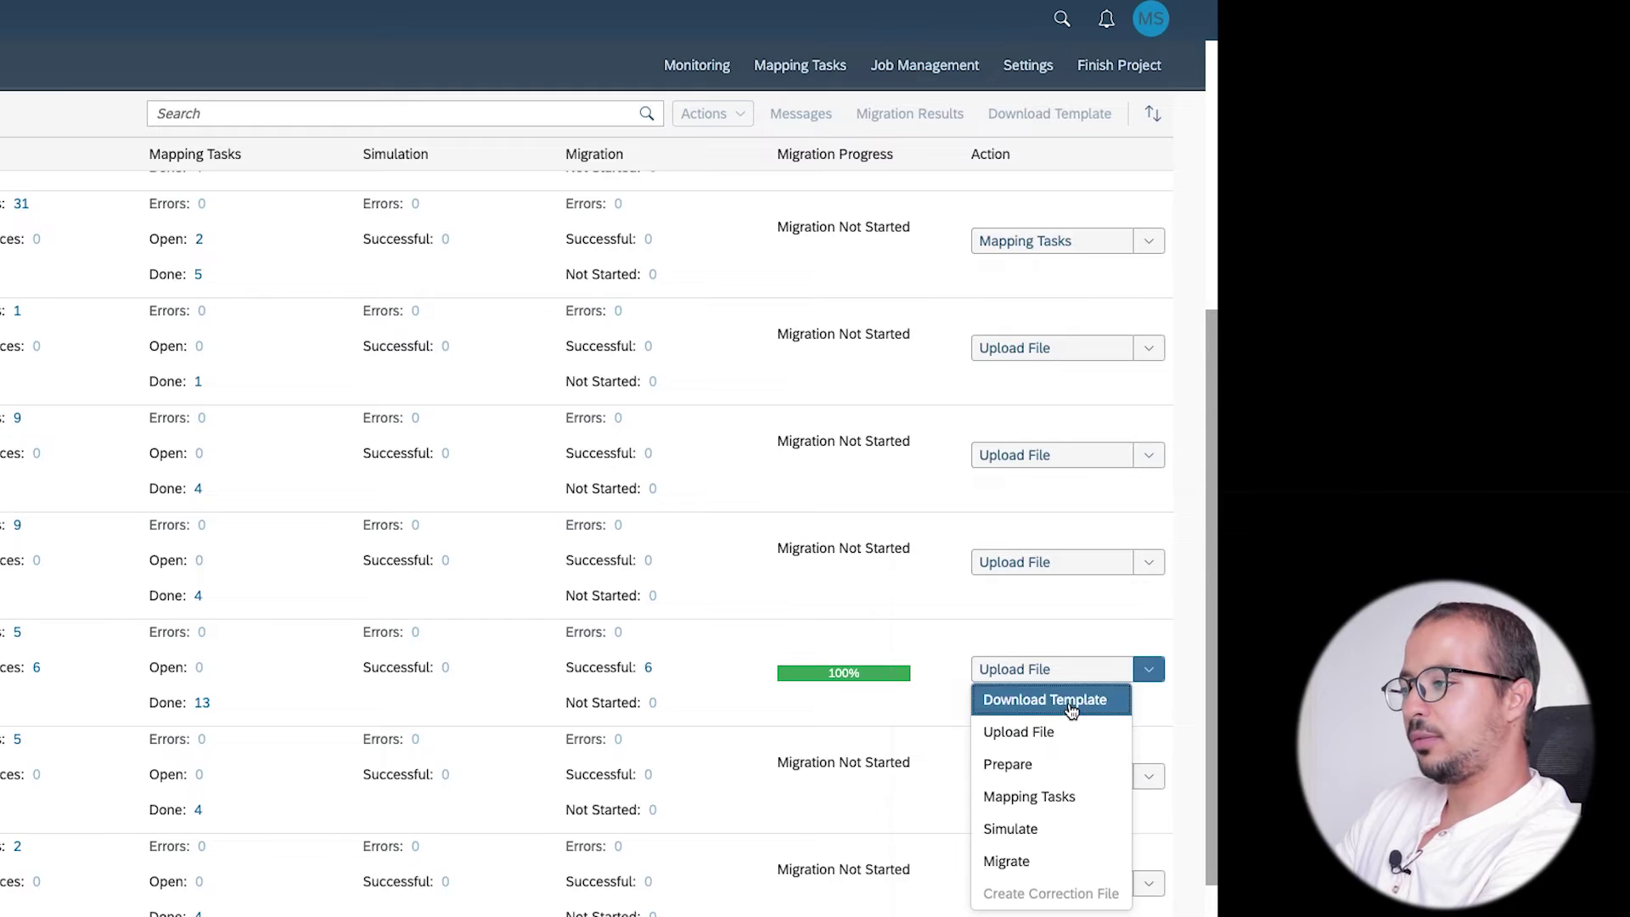
click(1104, 699)
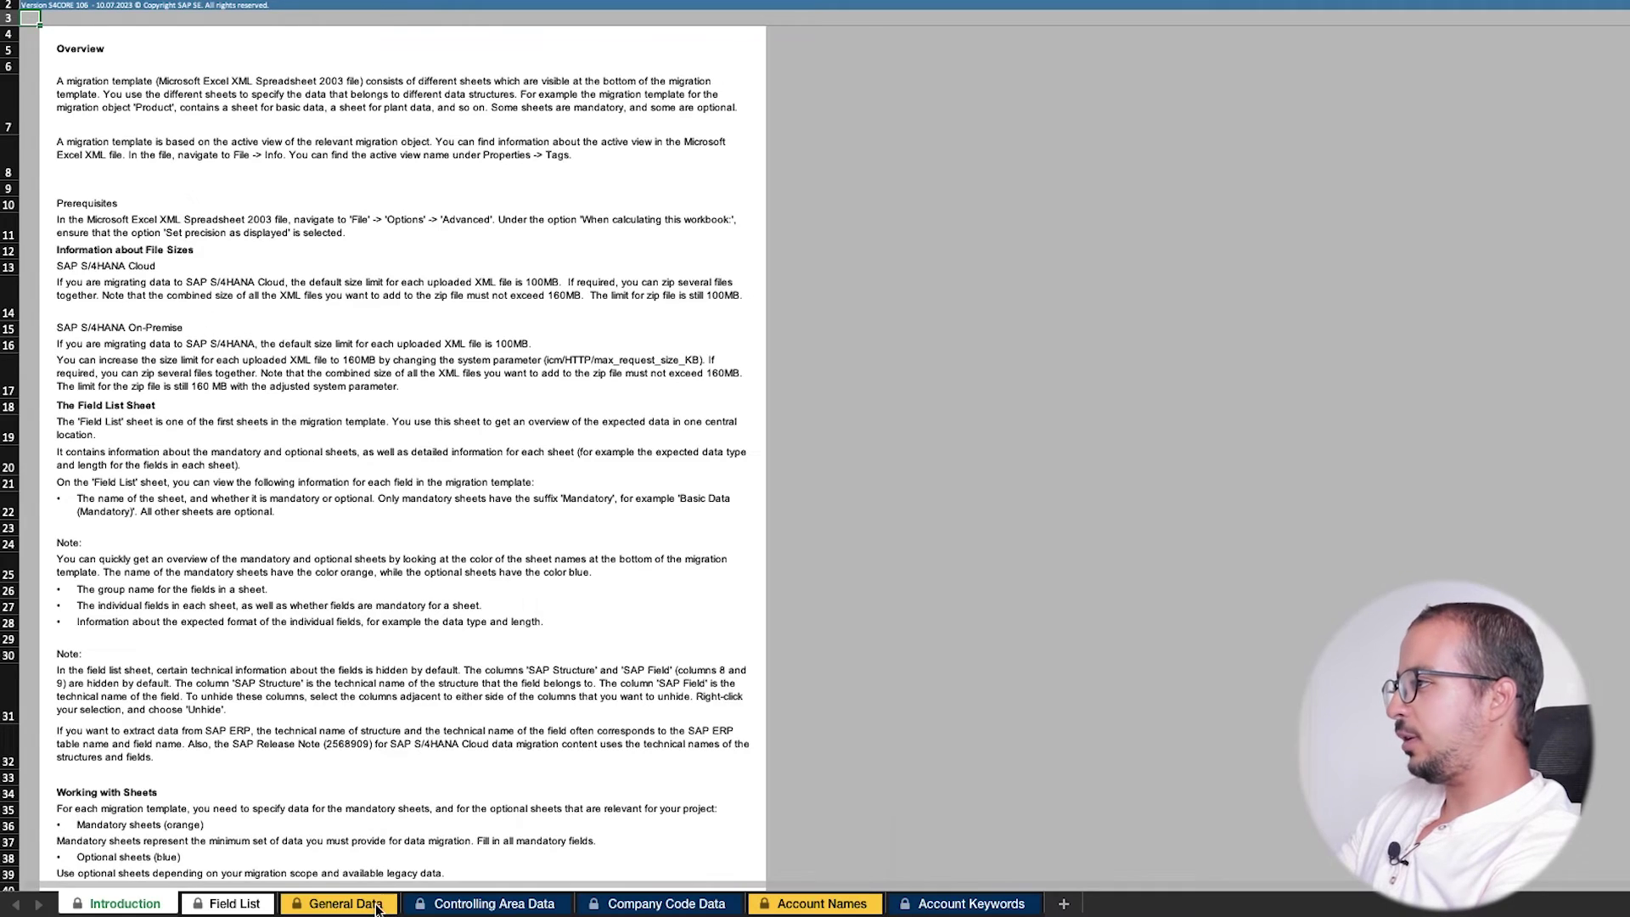
click(374, 905)
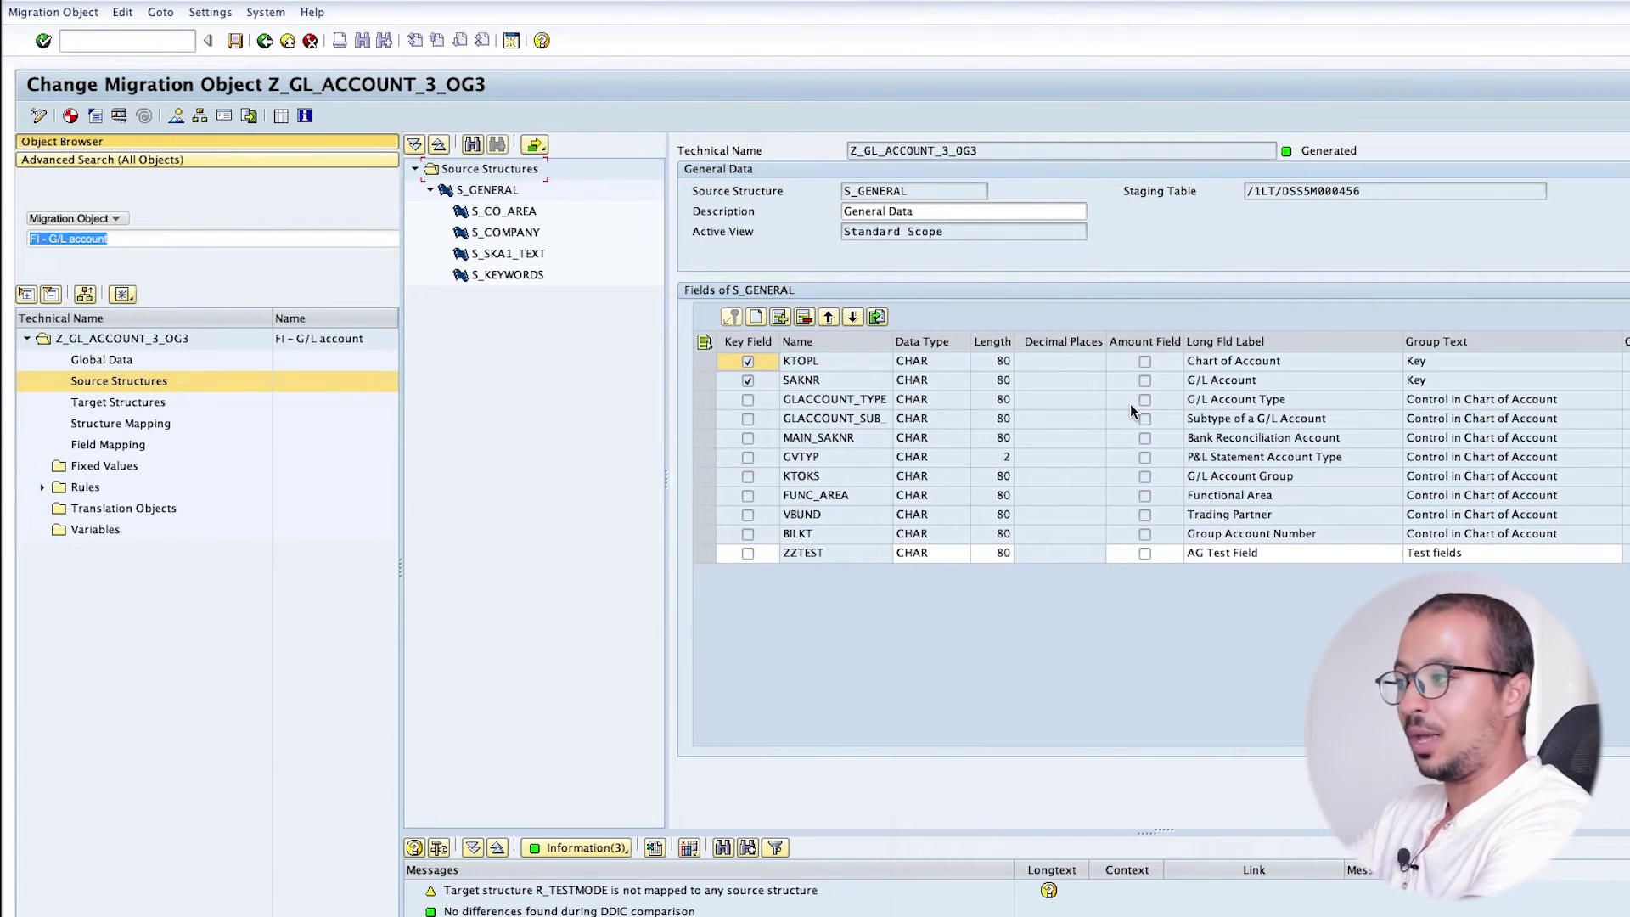
Open the SAP S/4HANA Migration Object Modeler documentation from LTMOM and skim its overview of areas and advanced features
click(307, 116)
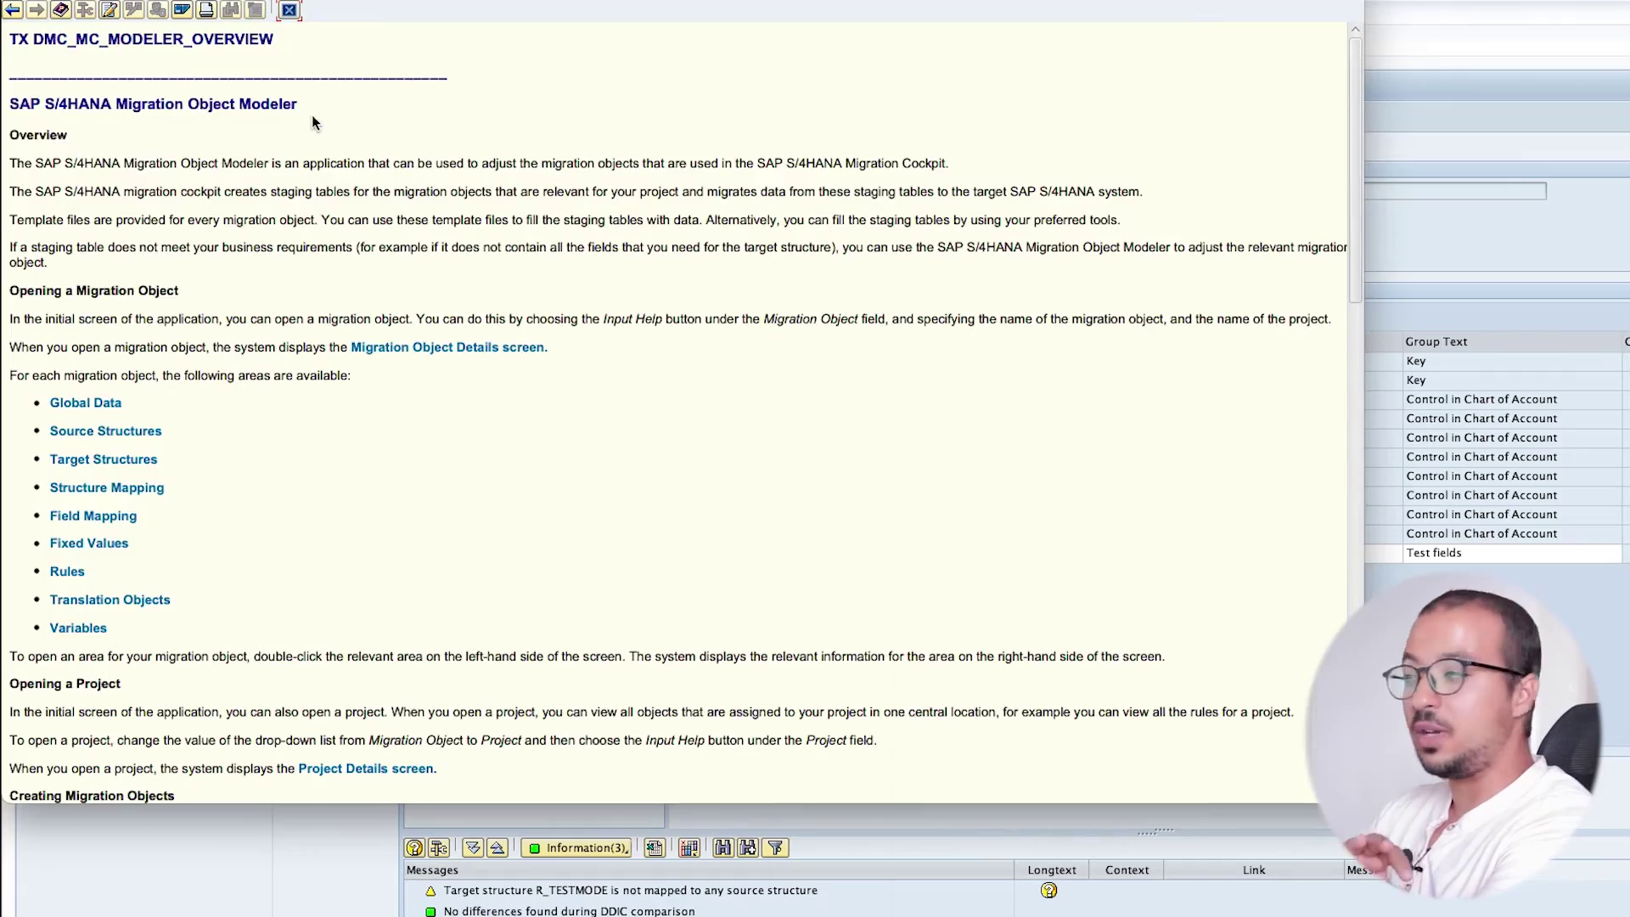
scroll(496, 326, down, 10)
scroll(496, 324, down, 5)
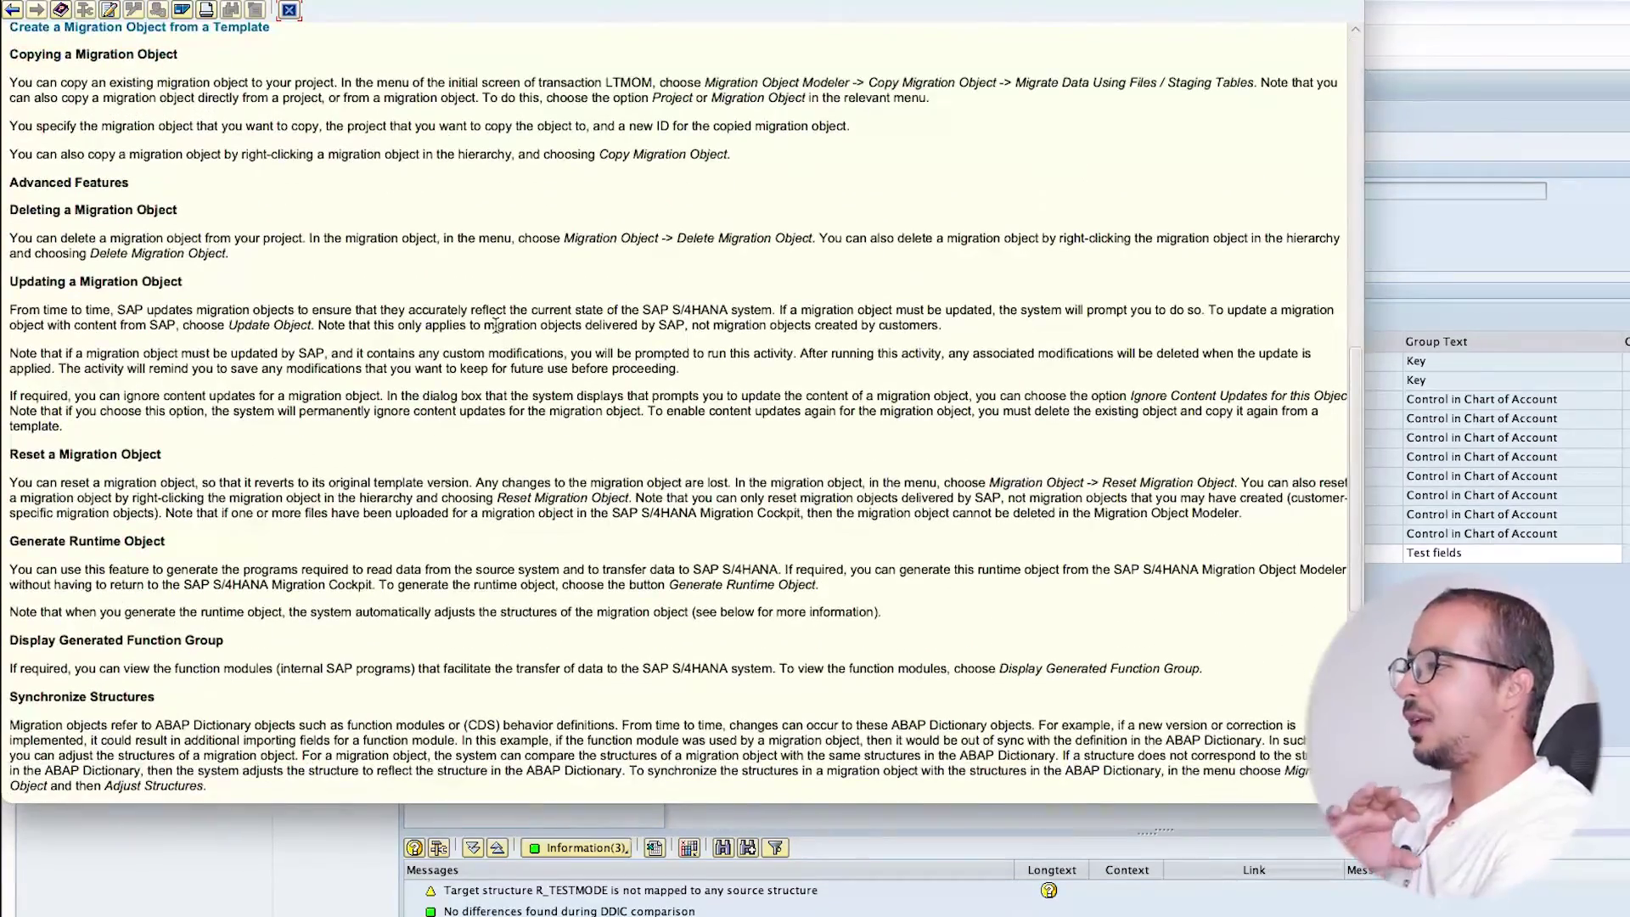
scroll(495, 326, down, 6)
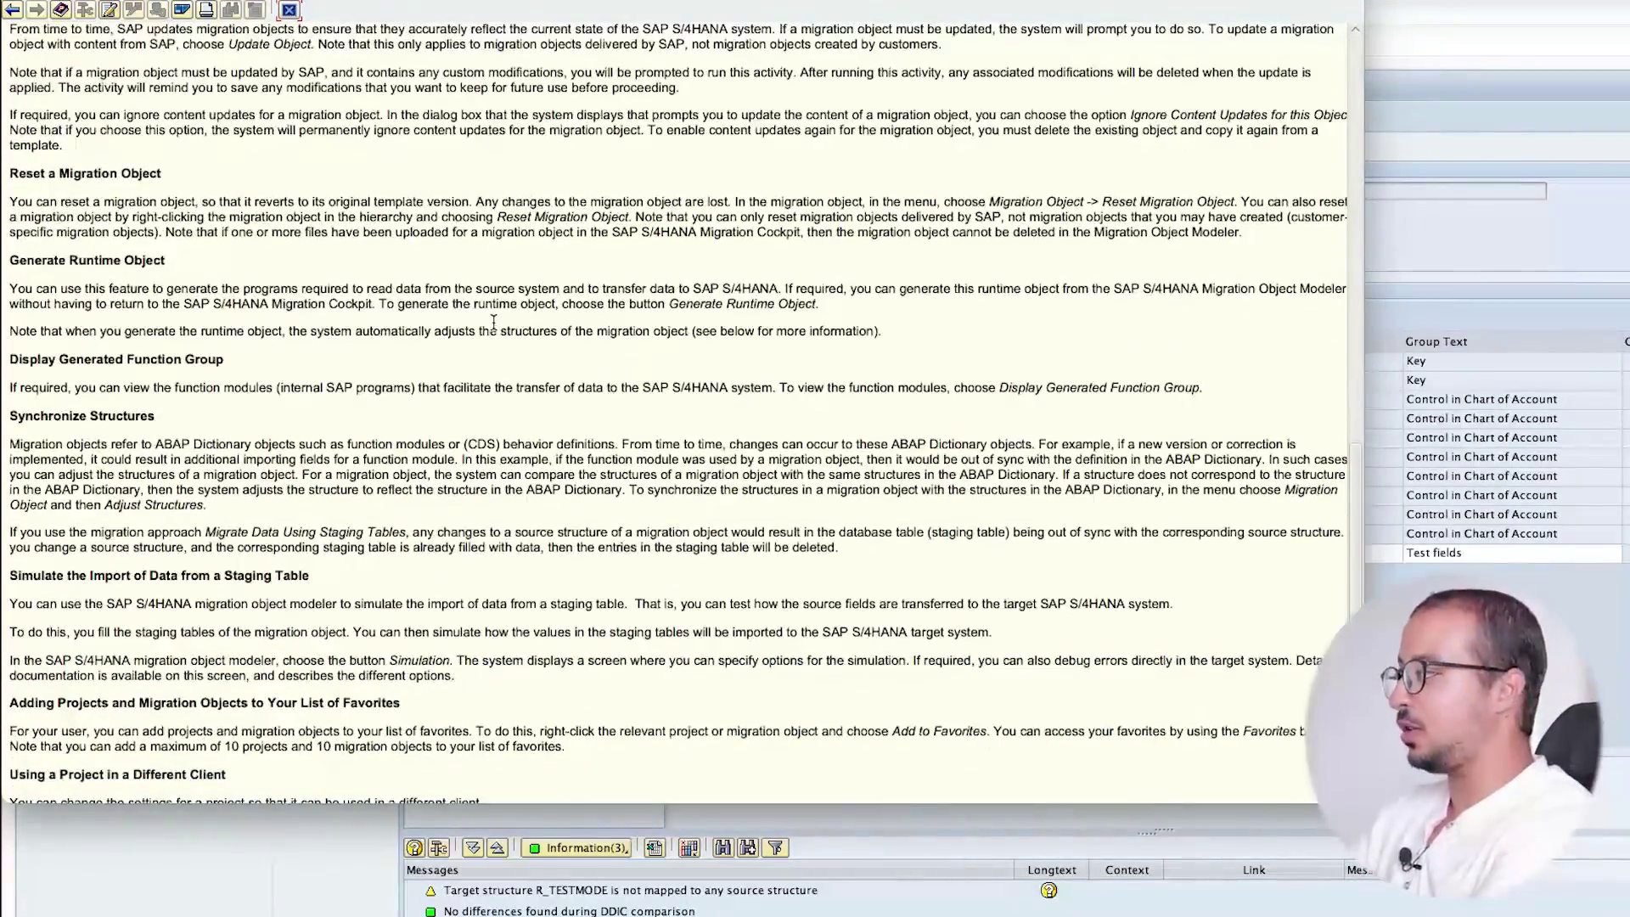
scroll(496, 329, up, 20)
scroll(494, 331, up, 3)
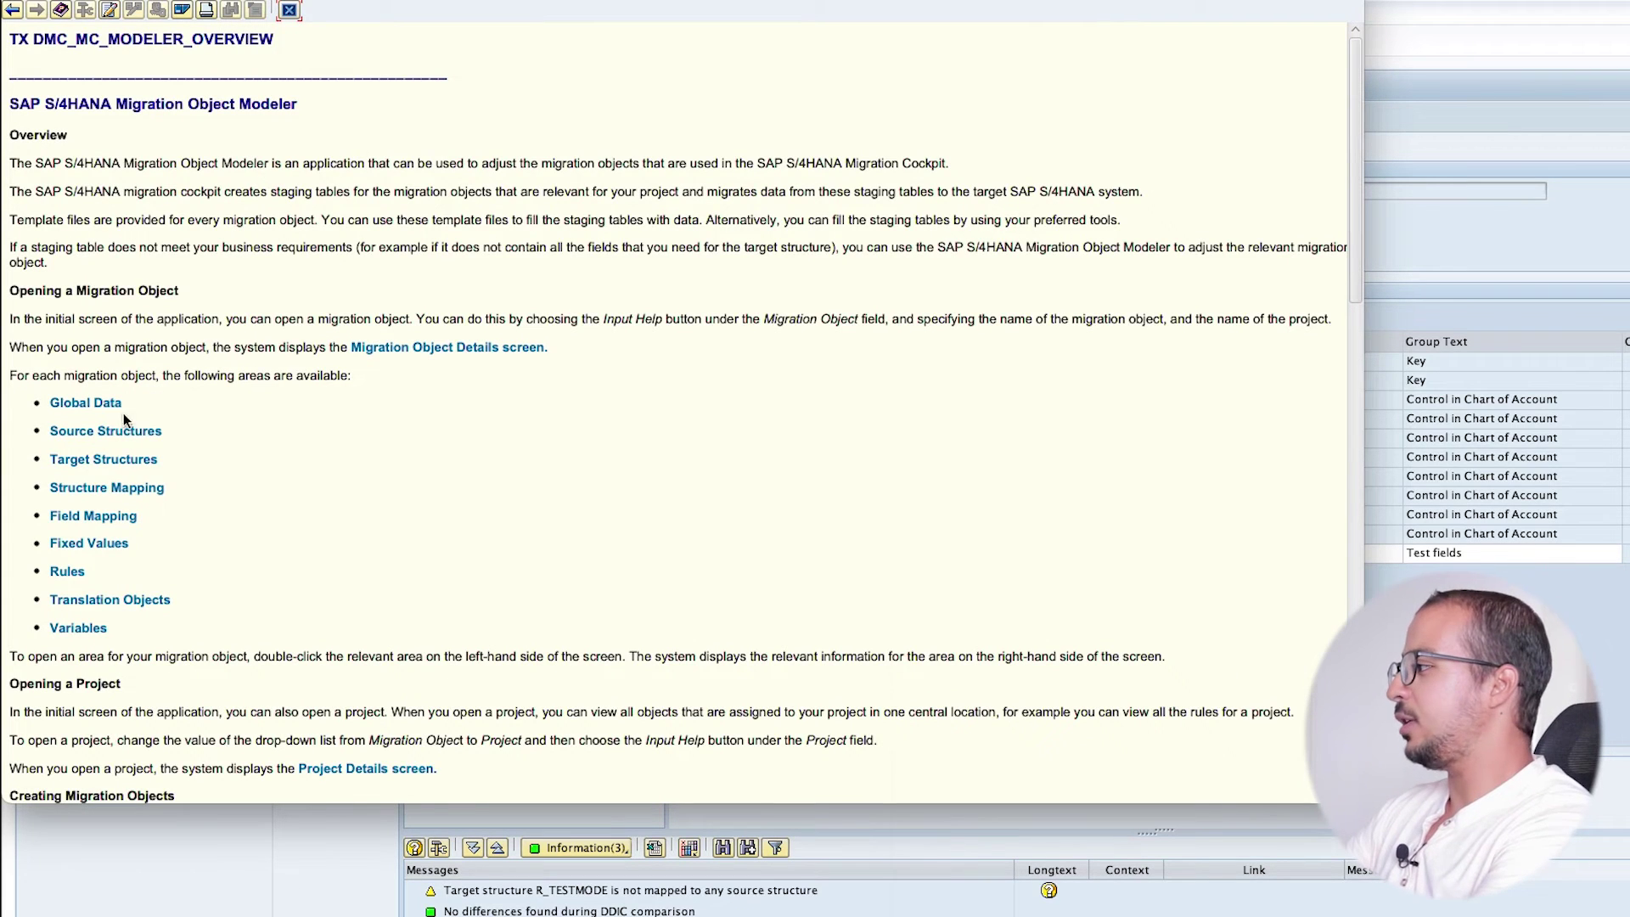
scroll(177, 437, down, 8)
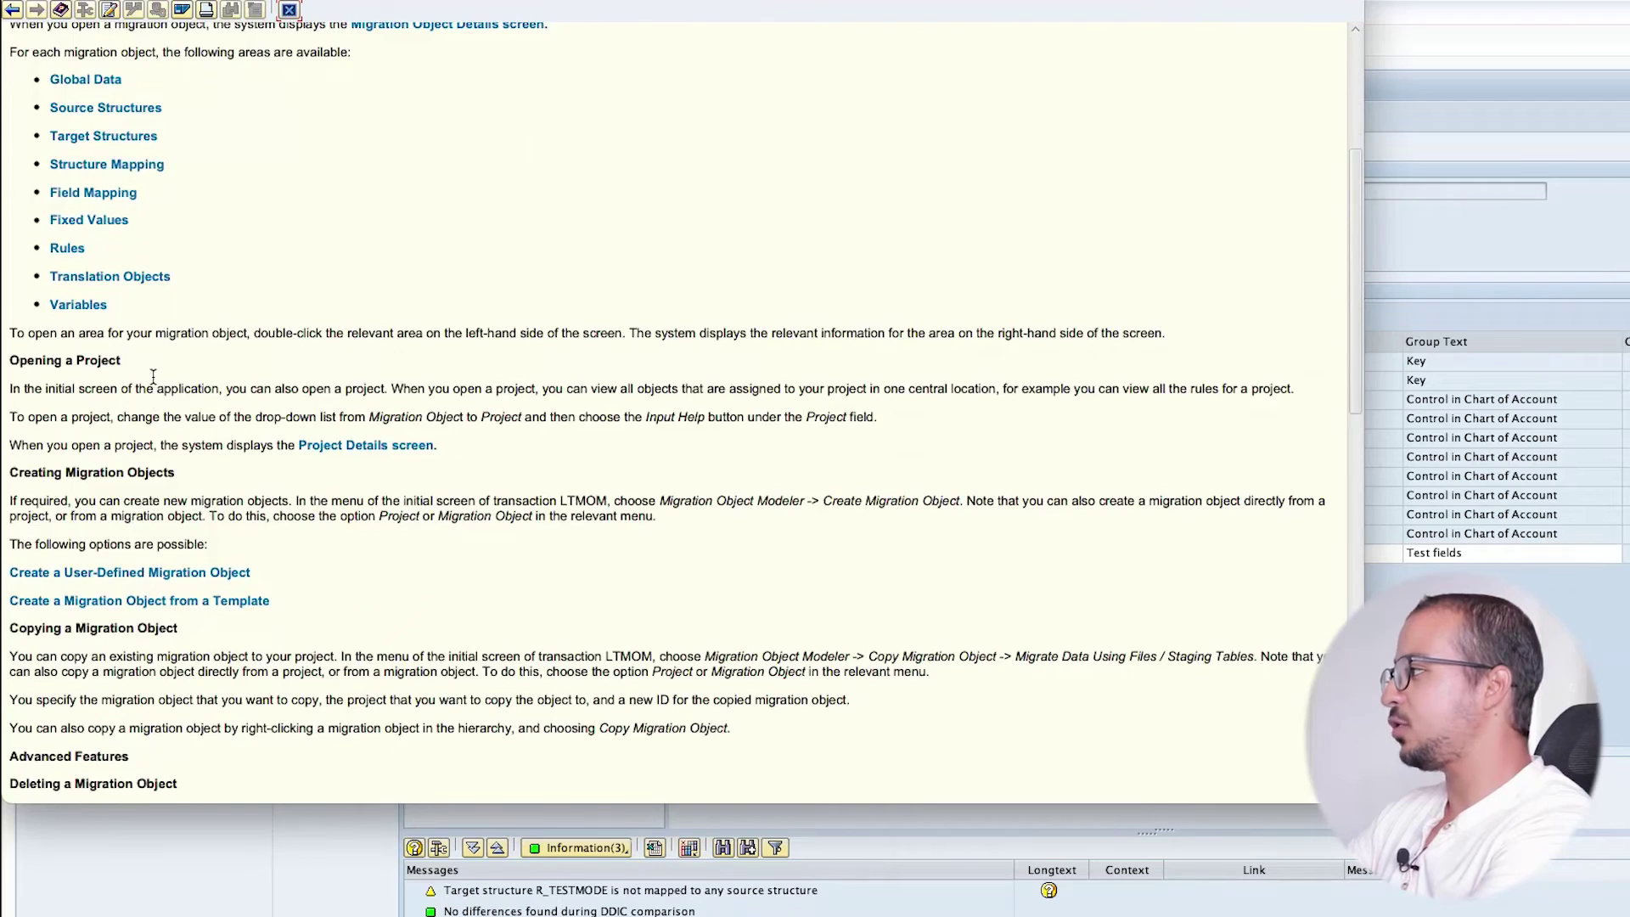
scroll(121, 348, up, 8)
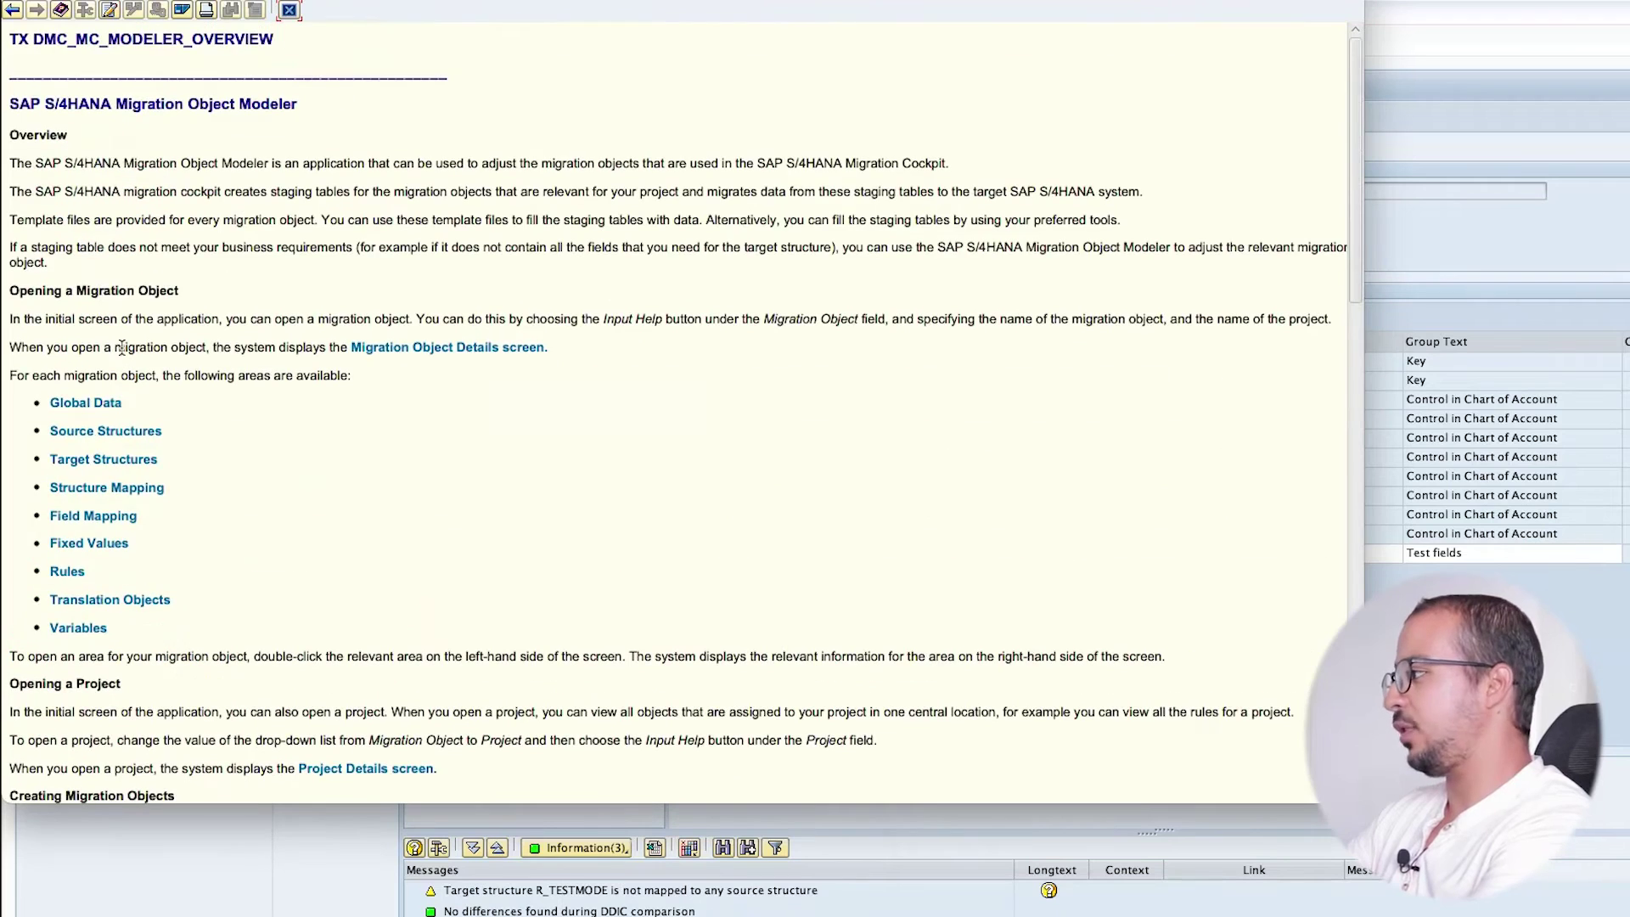
Read the Source Structures help topic on foreign keys and adjusting structures, and close the documentation
click(114, 429)
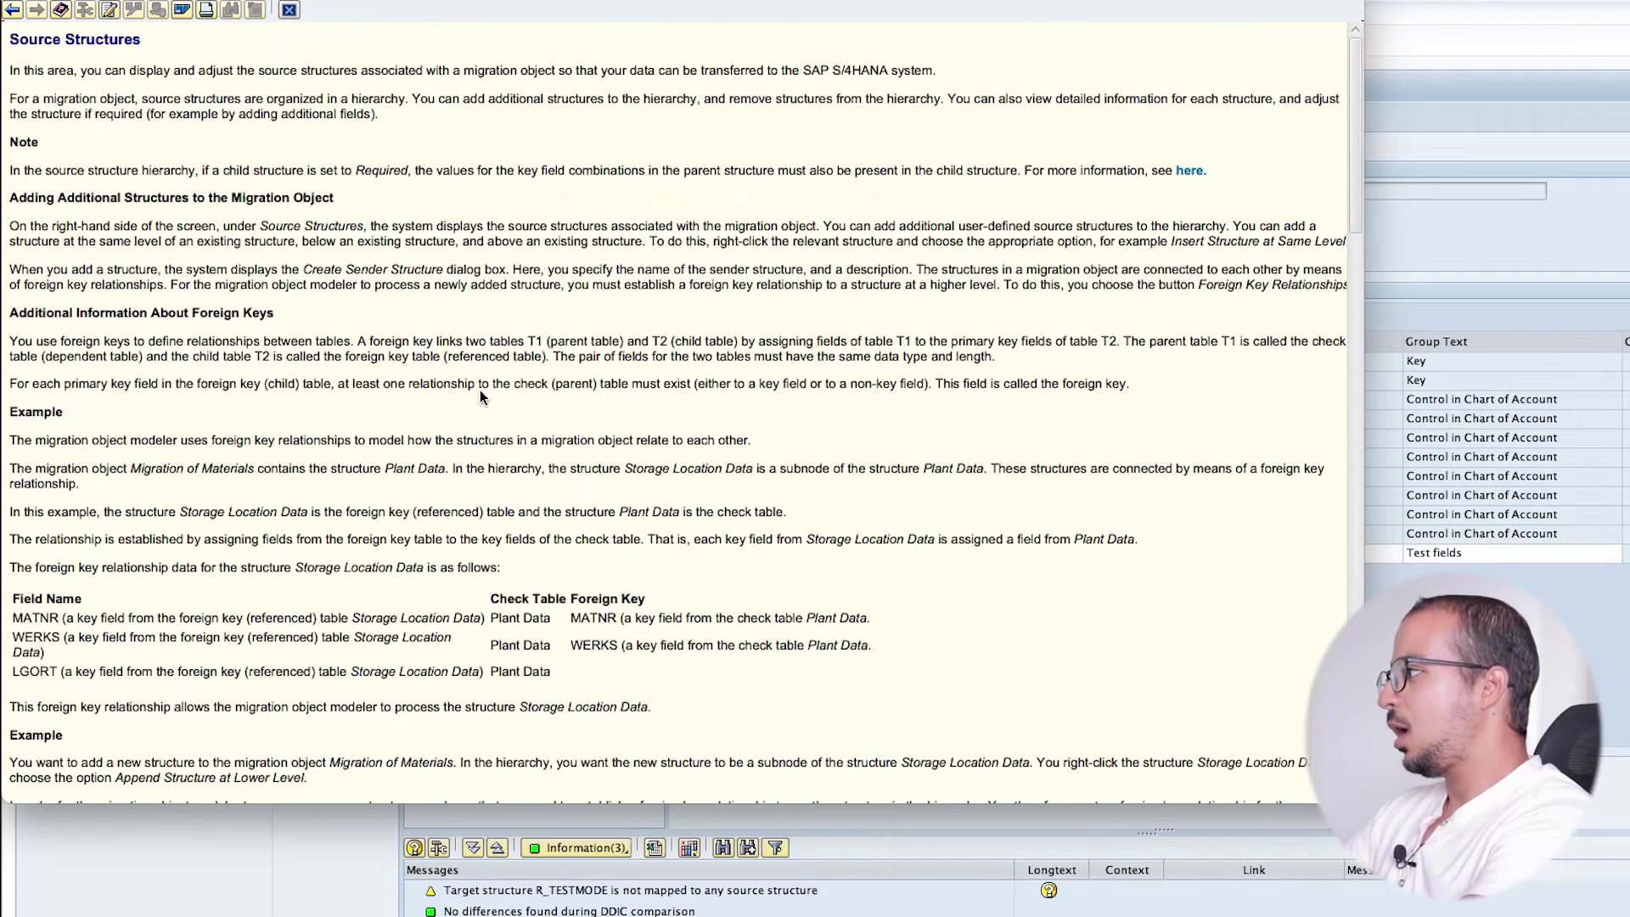
scroll(353, 292, down, 10)
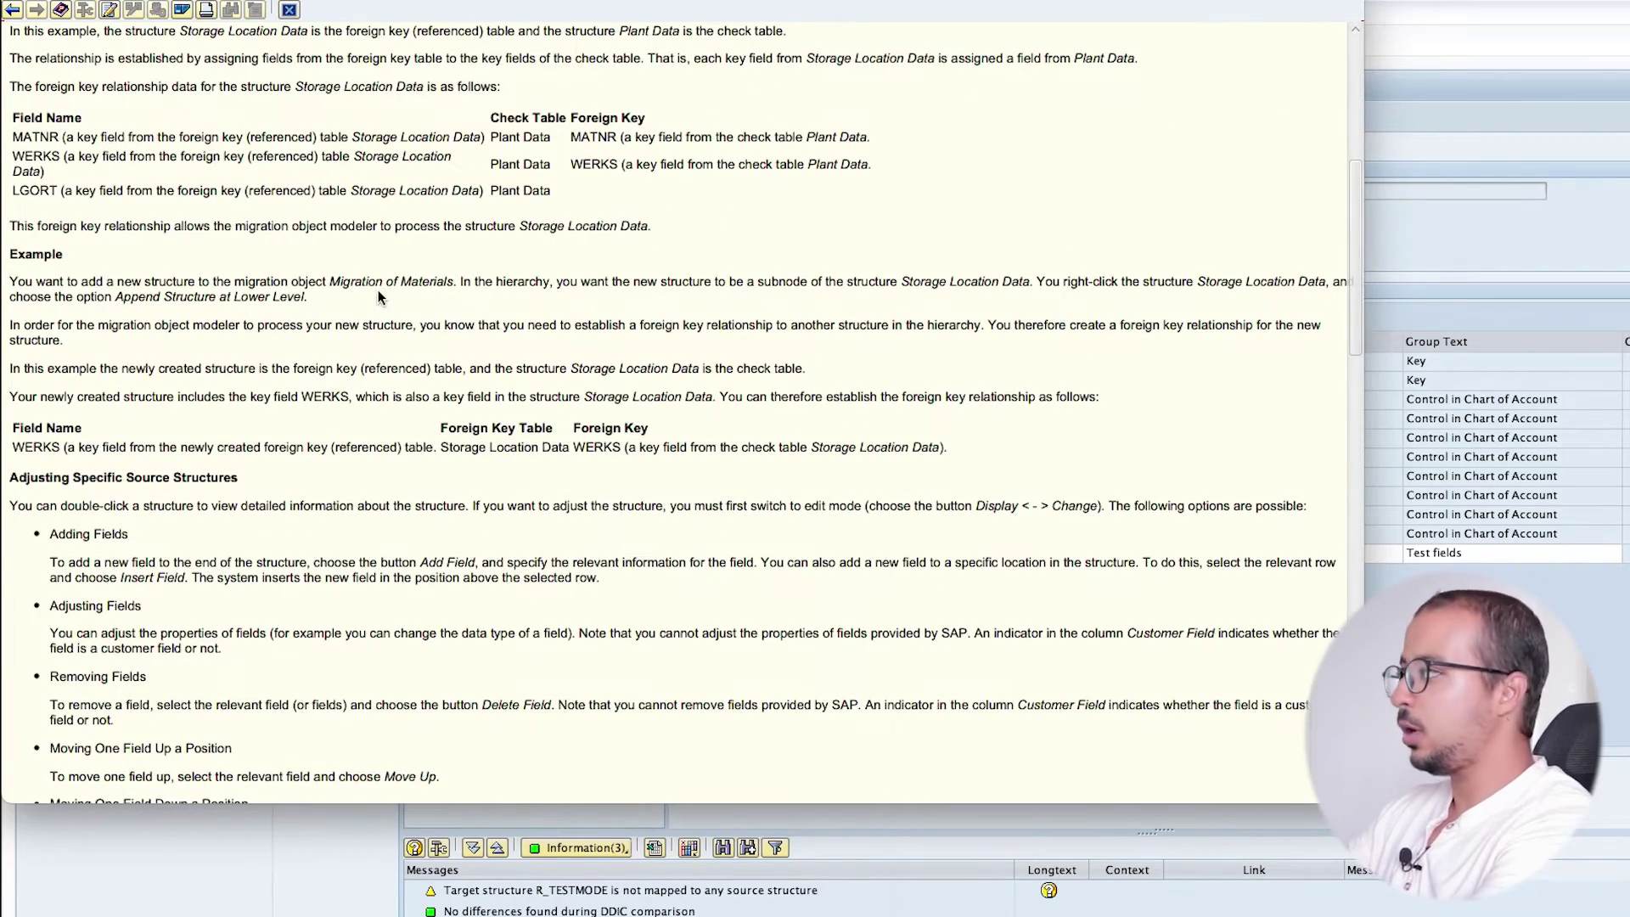
click(289, 9)
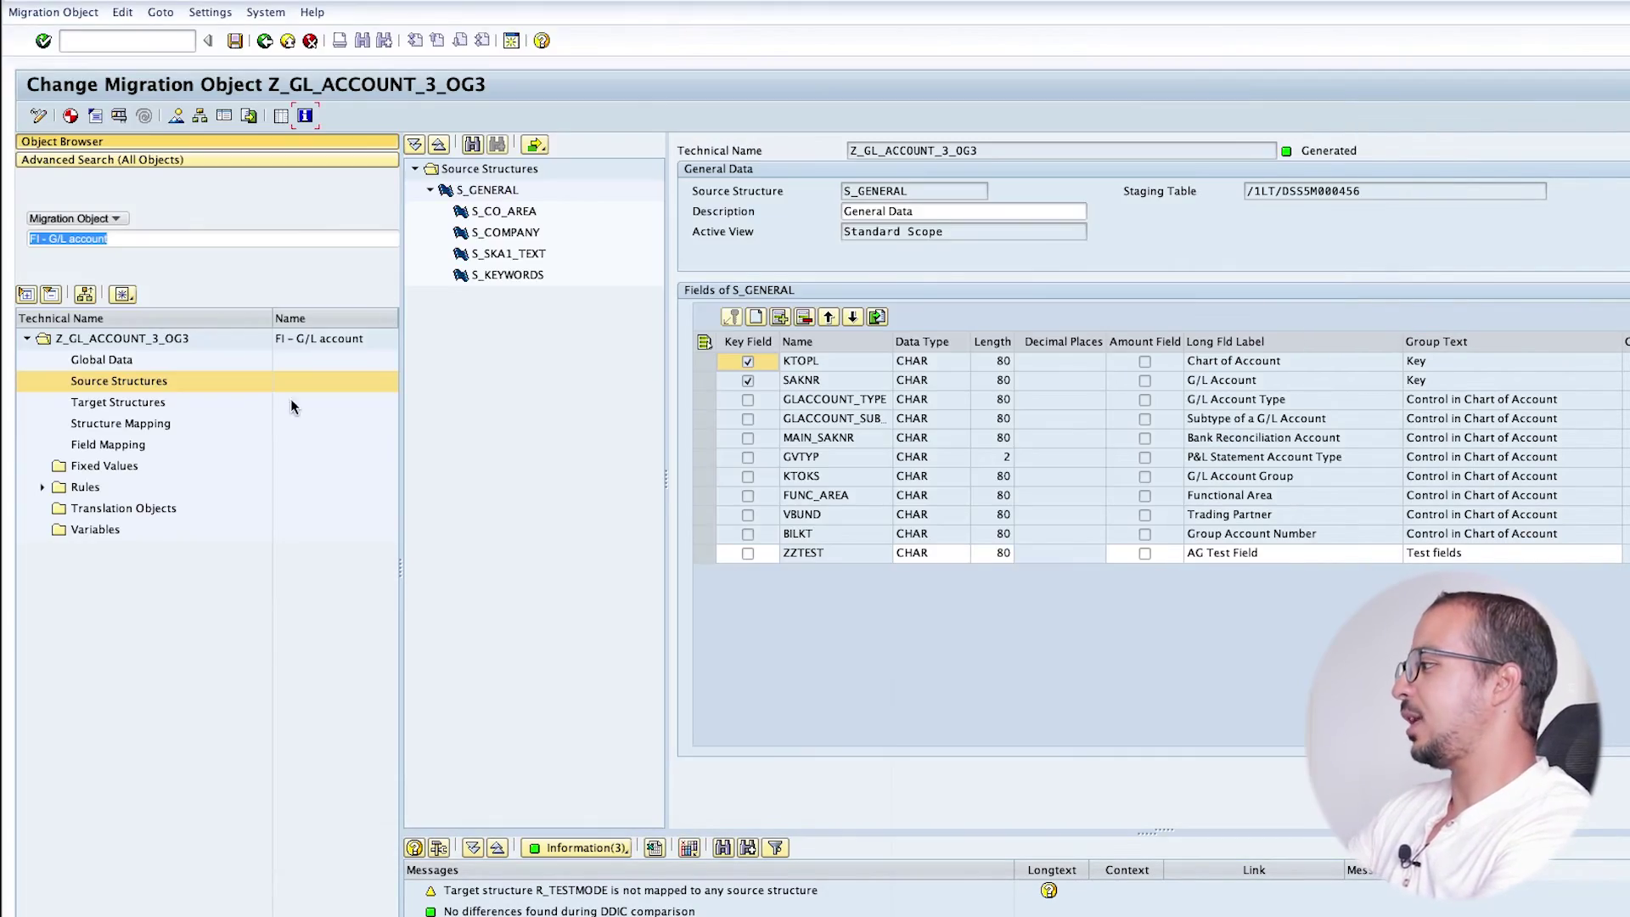
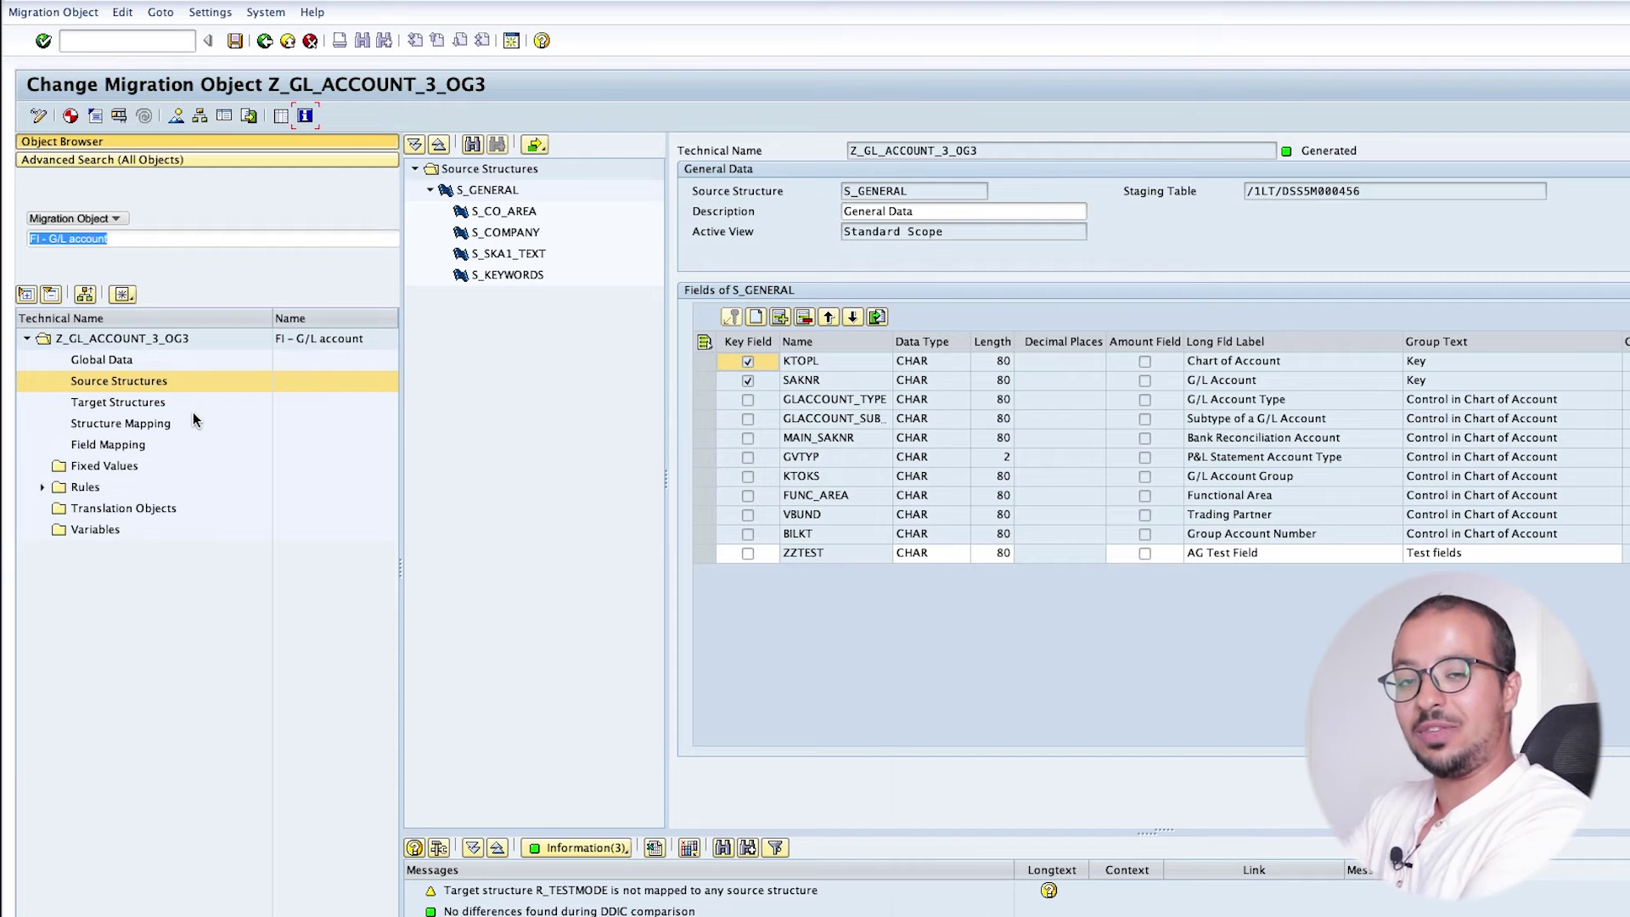
Show the target structures and collapse the R_ACCOUNT_COA, R_ACCOUNT_NAMES, R_ACCOUNT_CCODES and R_ACCOUNT_CAREAS nodes under HEADER
click(152, 405)
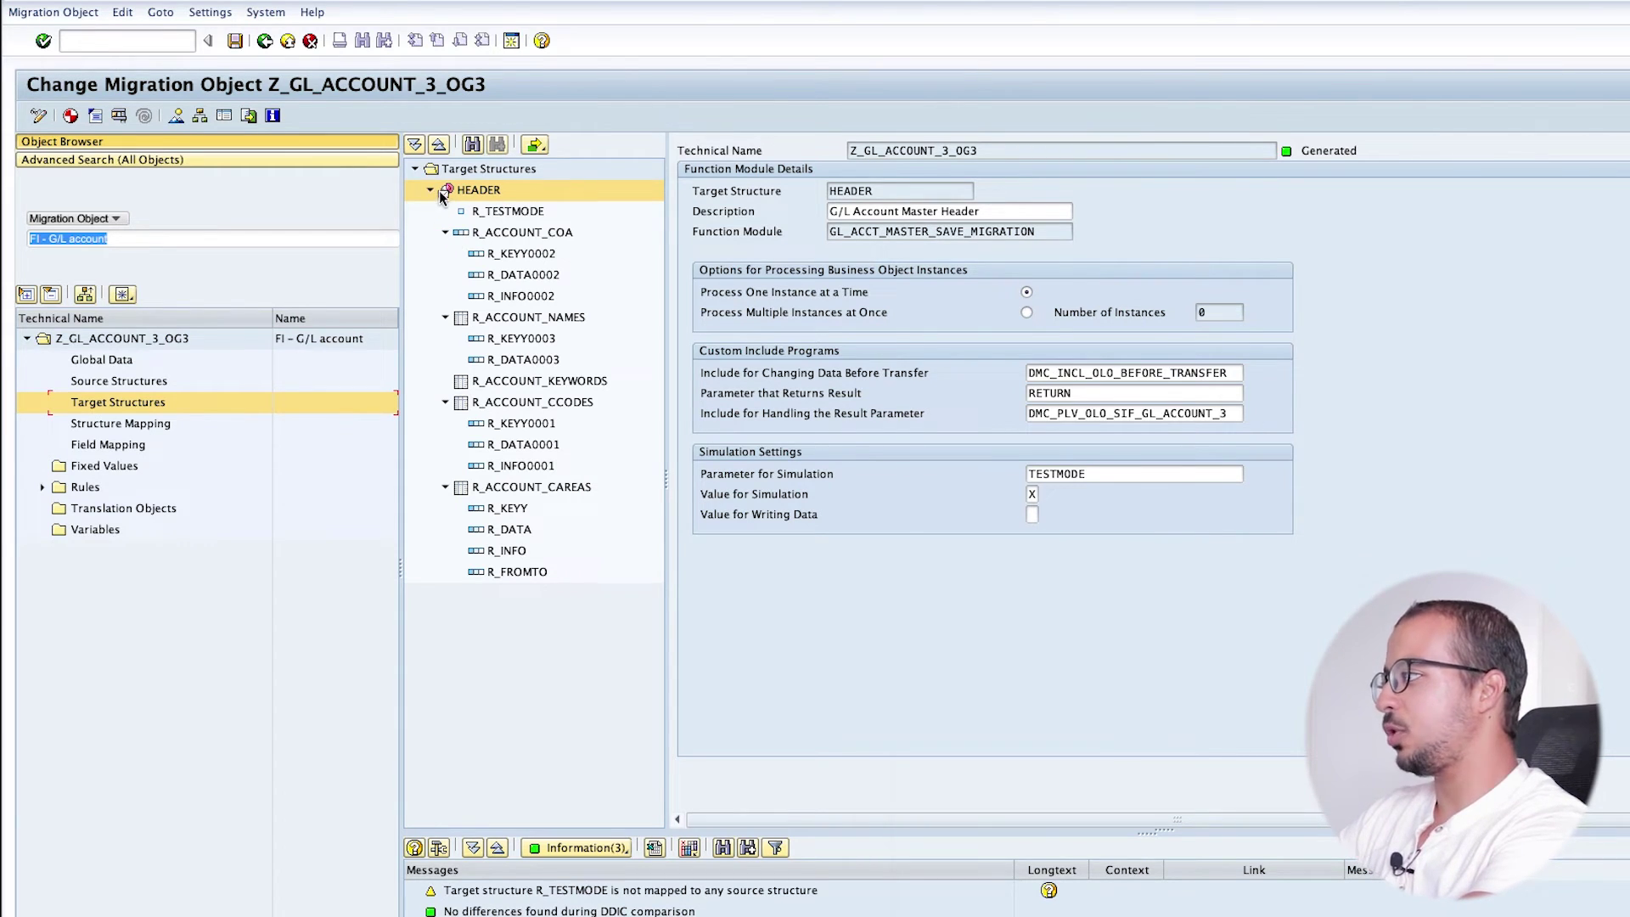
click(445, 232)
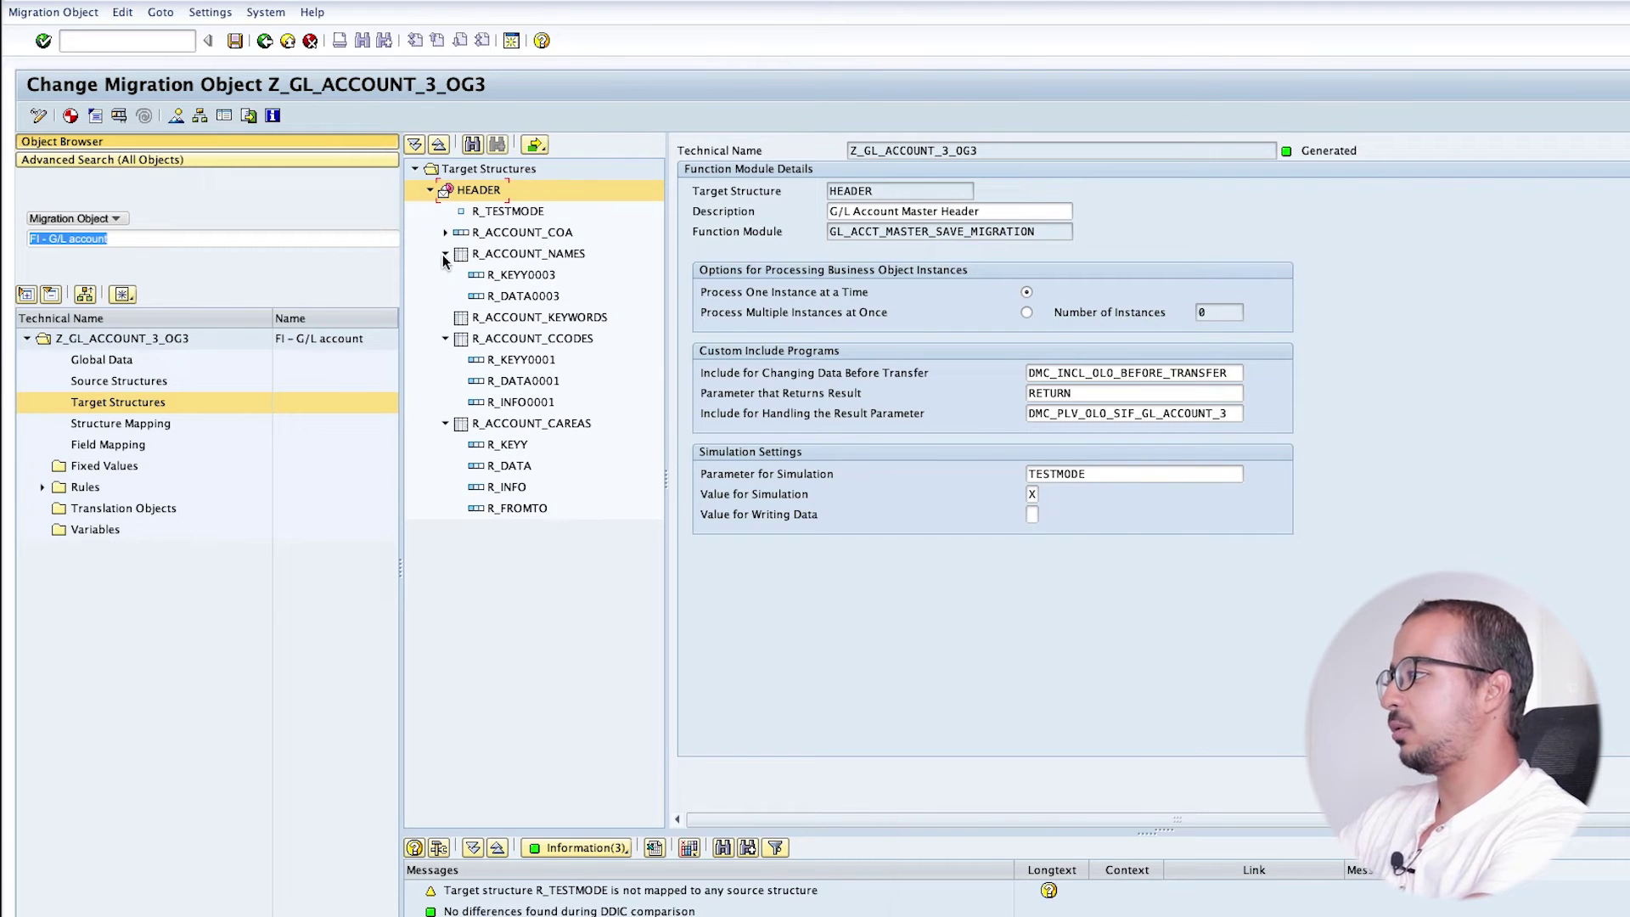
click(445, 254)
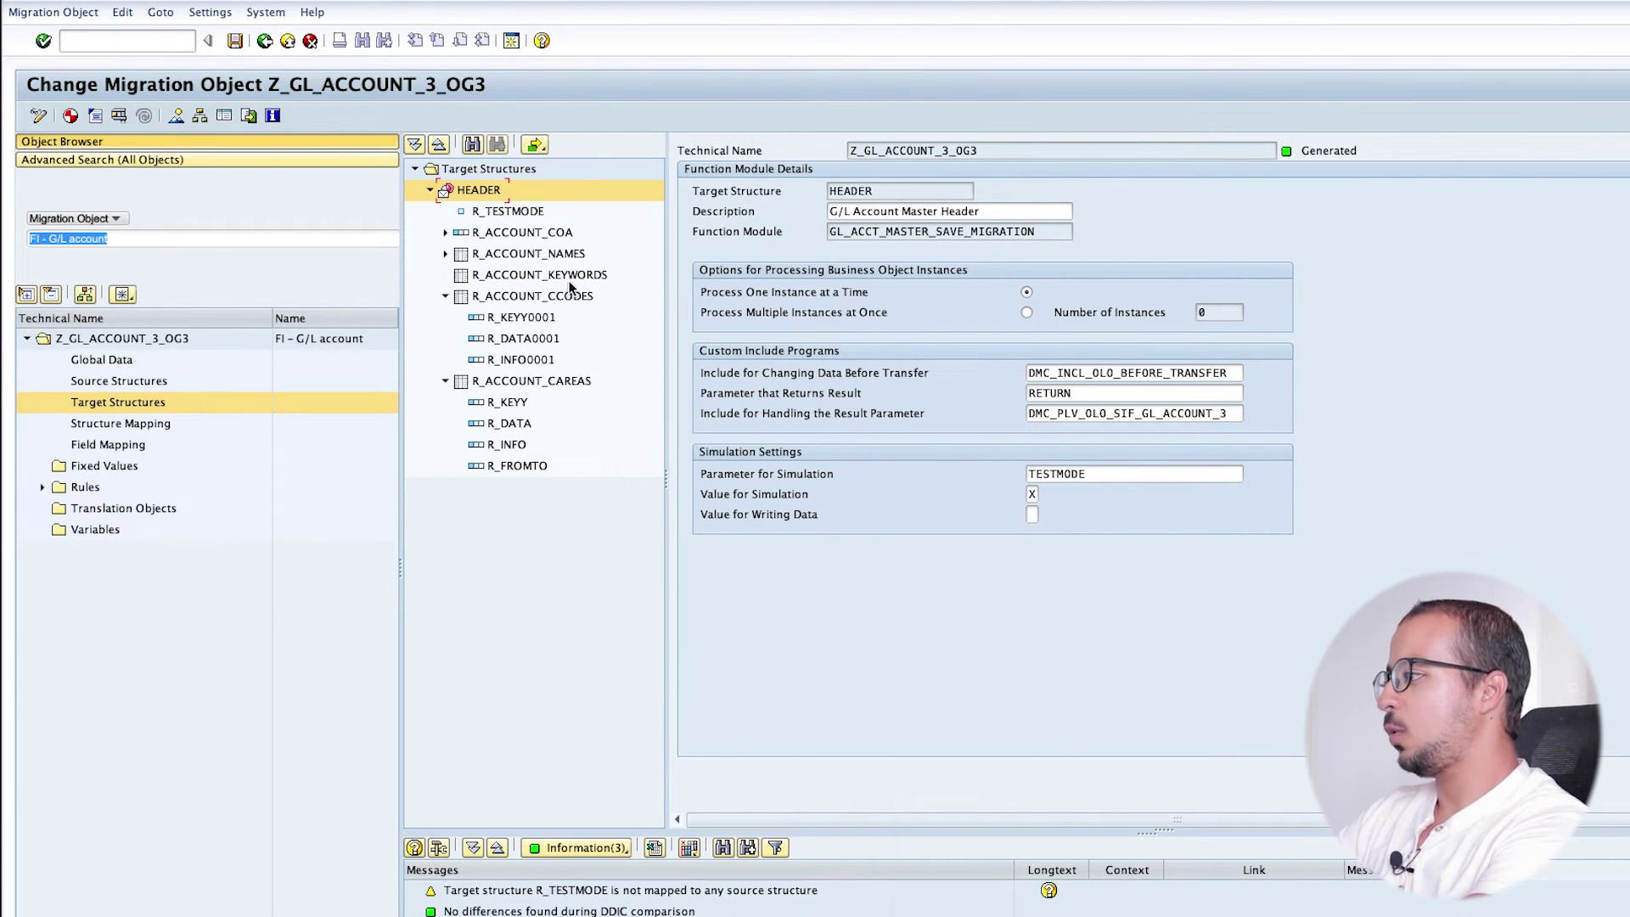
click(444, 297)
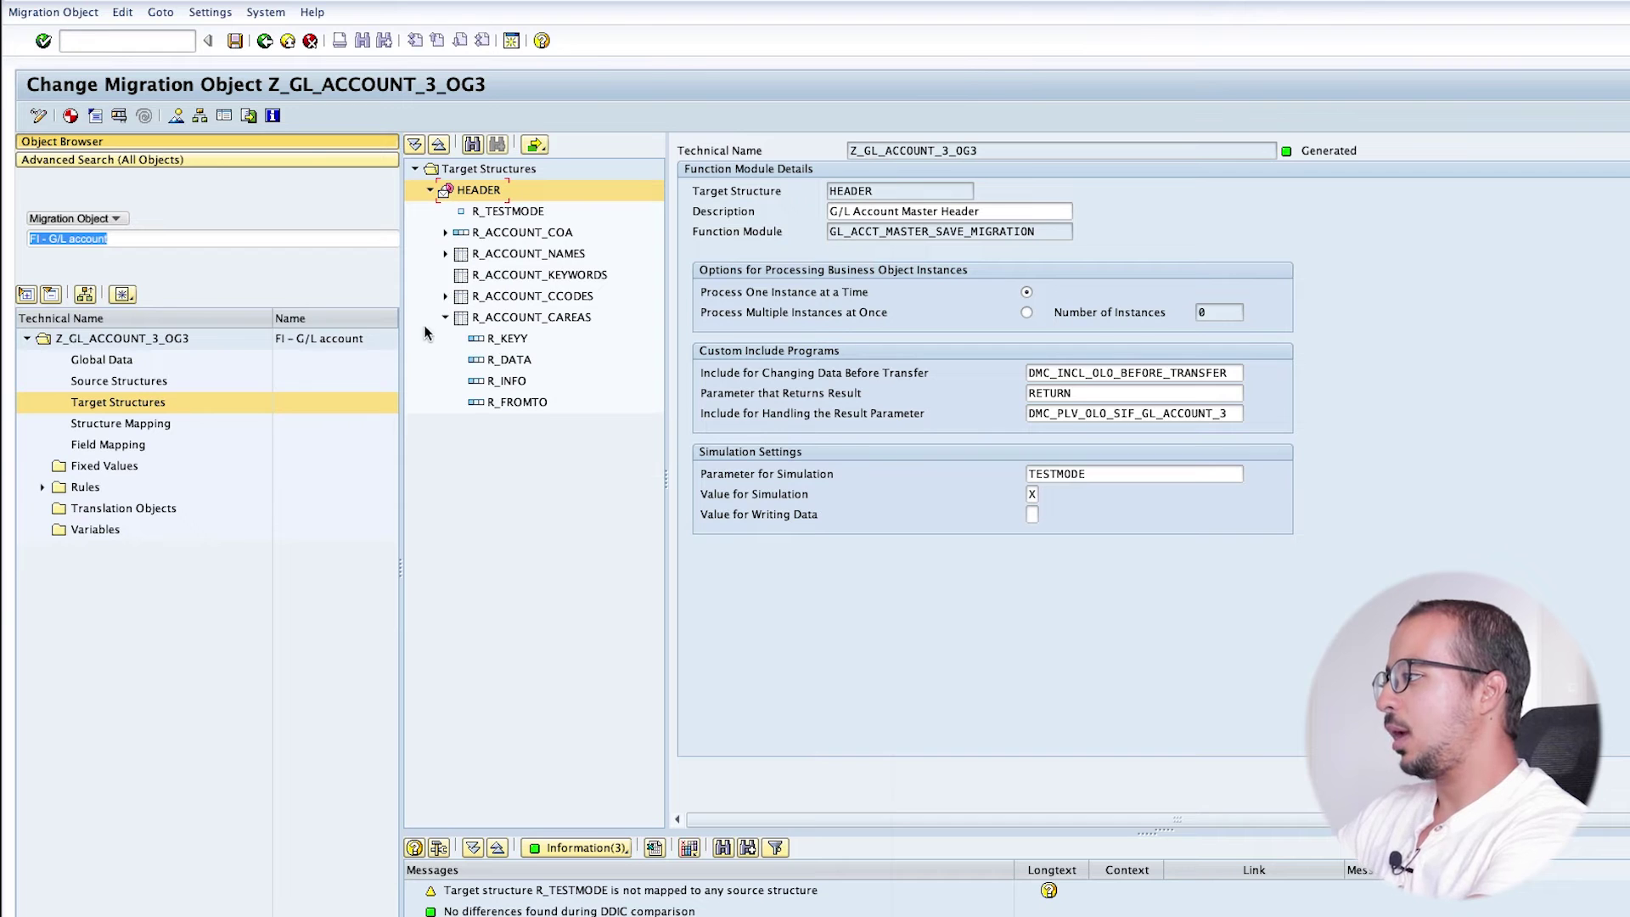
click(445, 318)
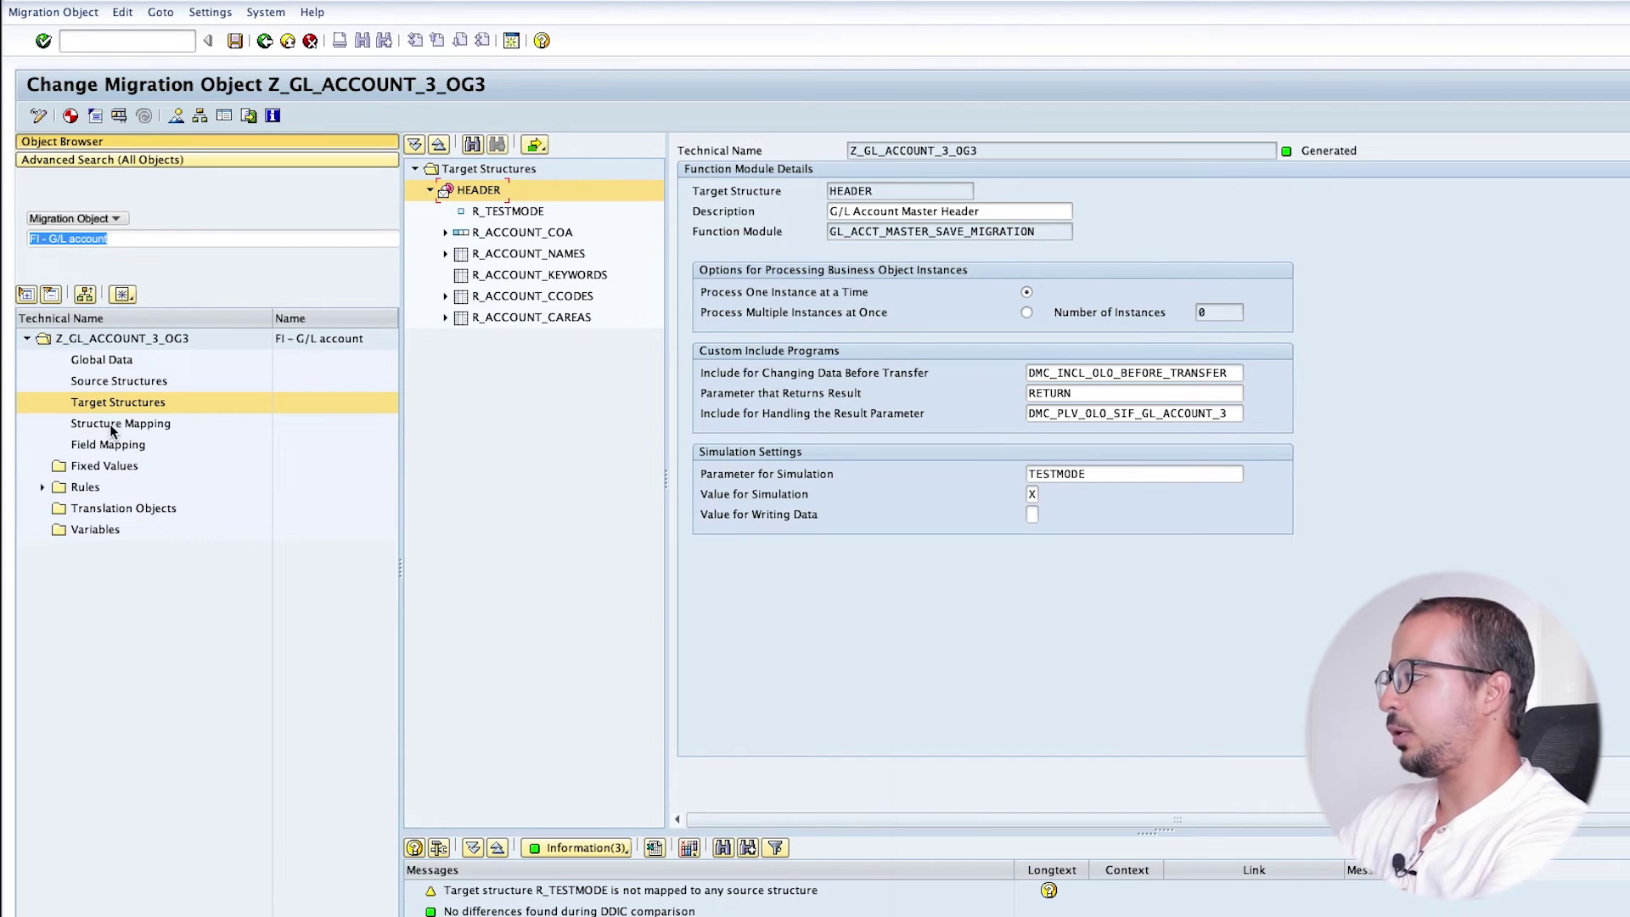
Expand R_ACCOUNT_COA and view the fields of its target structures R_KEYY0002 and R_DATA0002
click(445, 232)
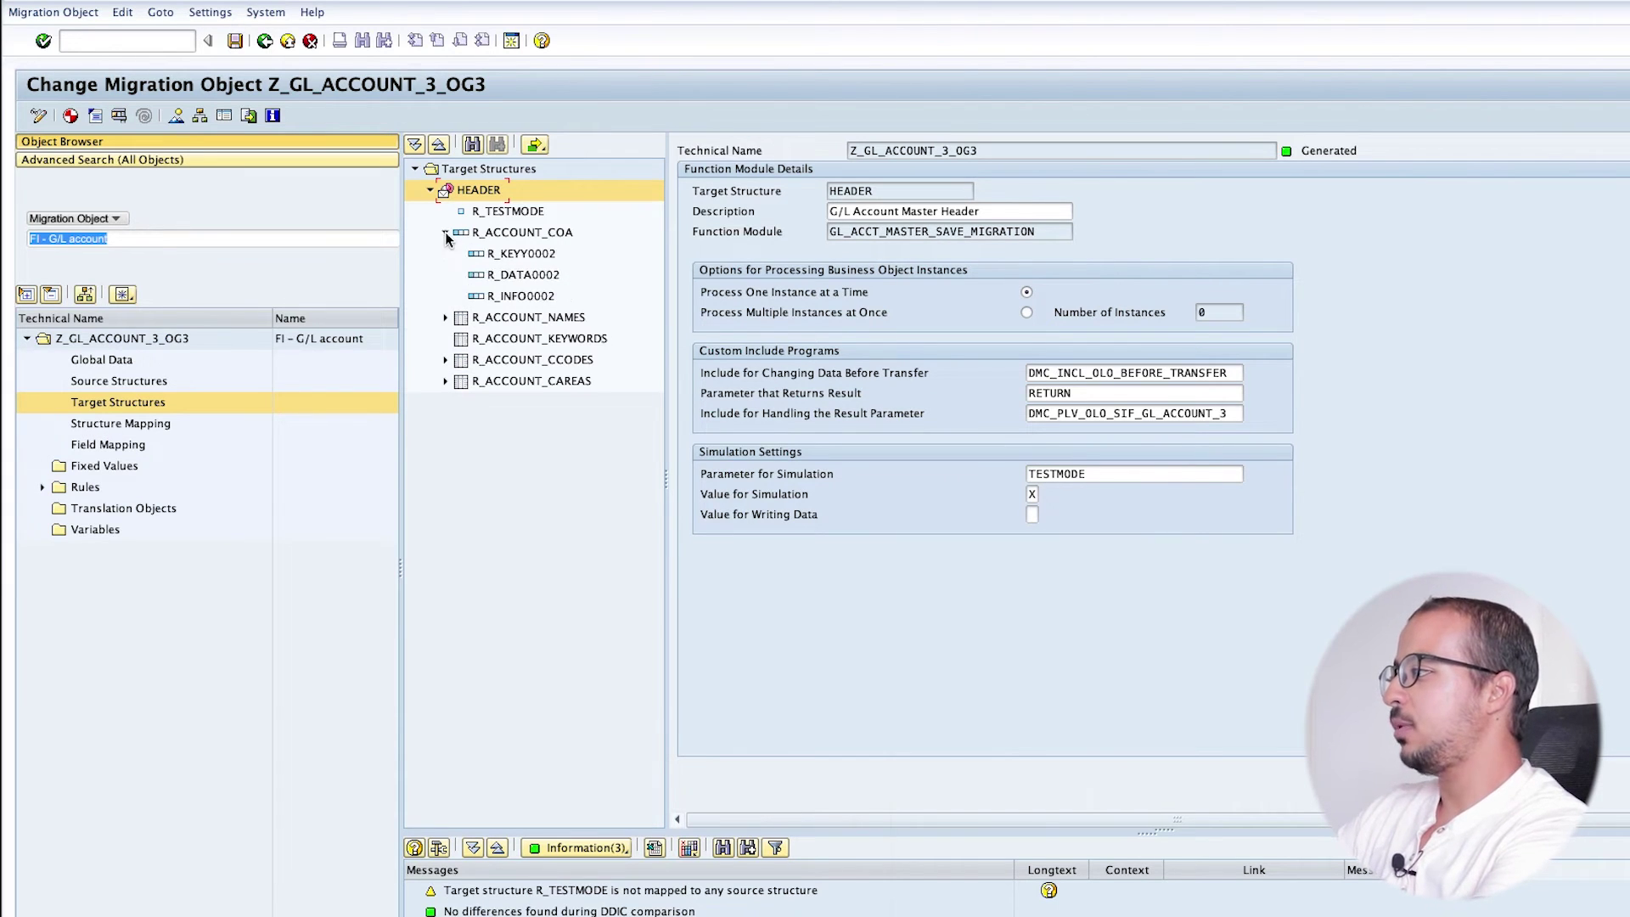
double_click(520, 253)
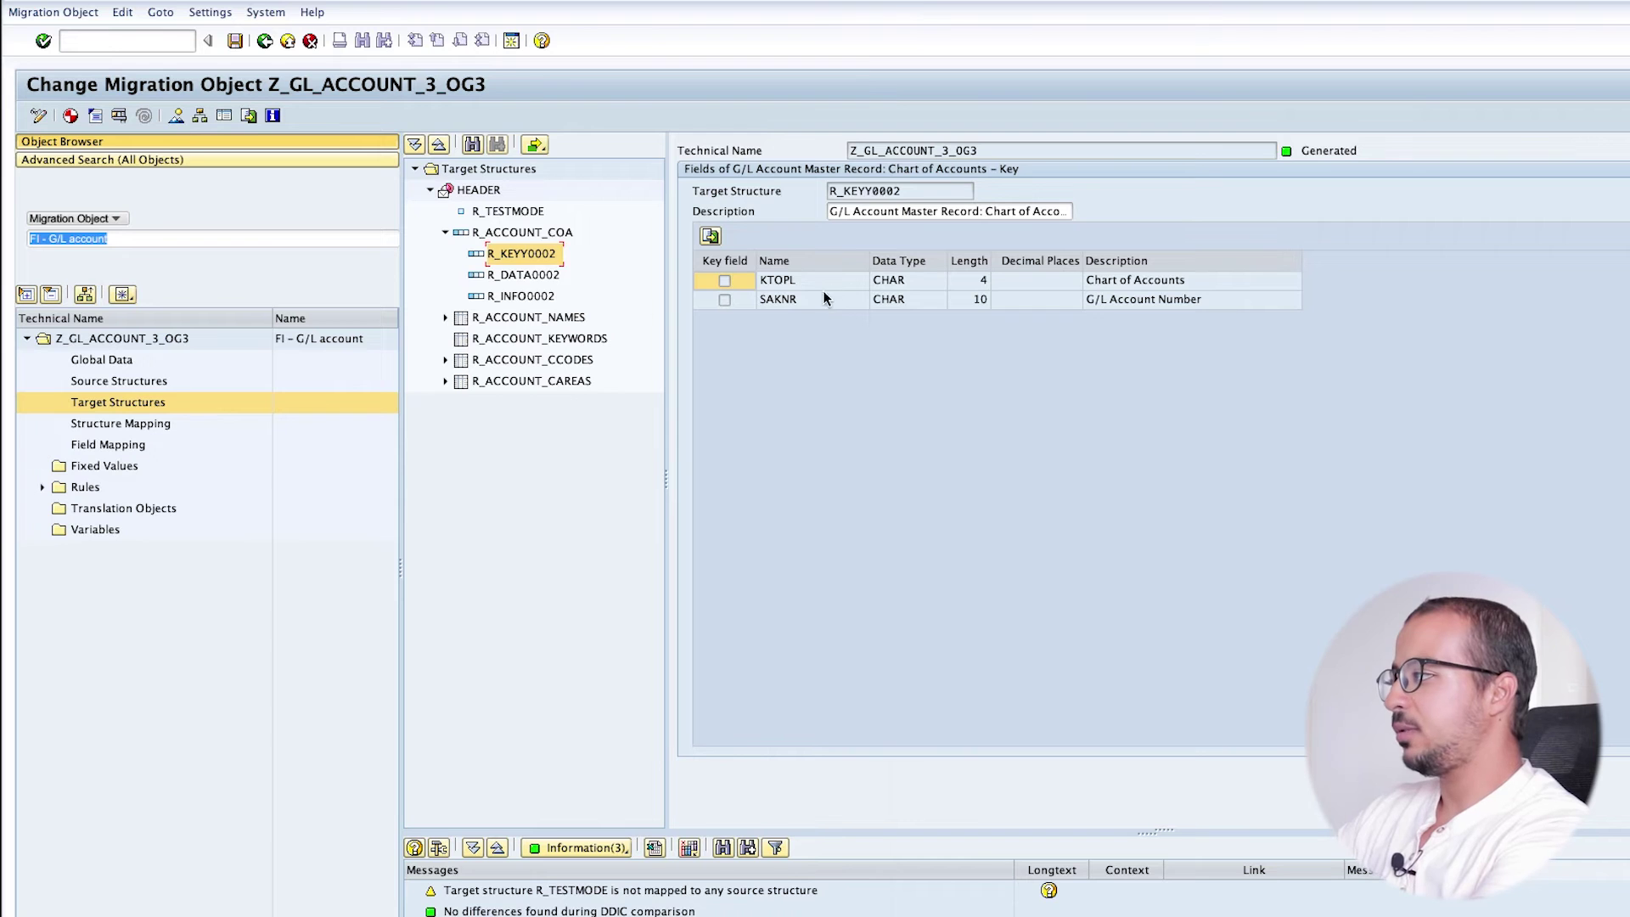
double_click(522, 274)
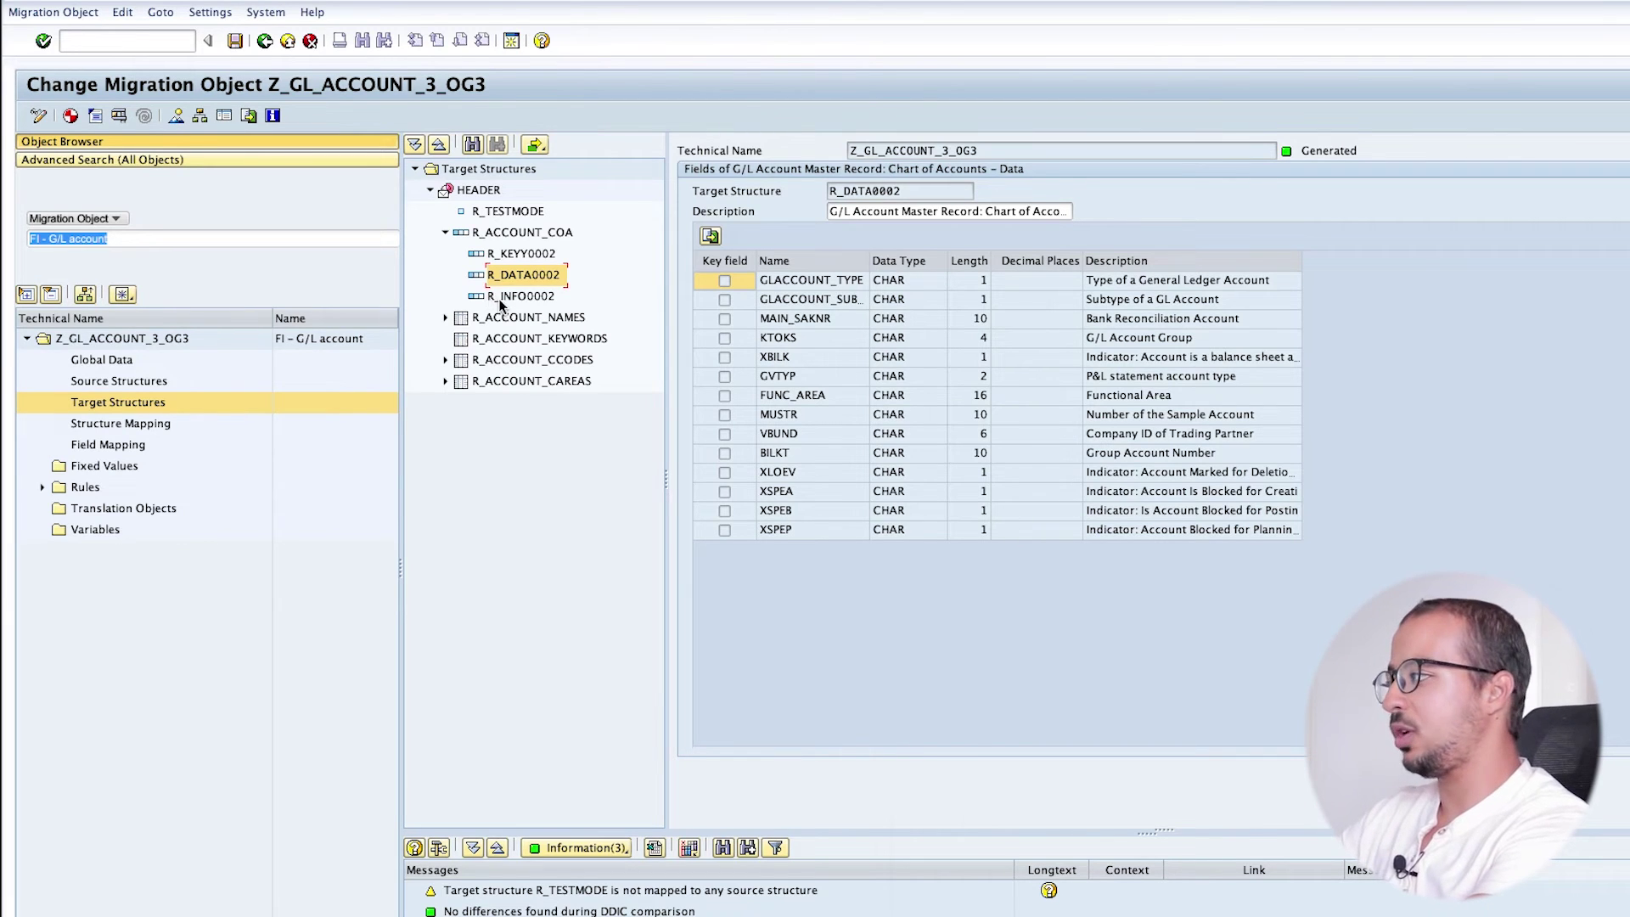
Show the structure mapping of the G/L account migration object and select the S_CO_AREA source structure
click(142, 427)
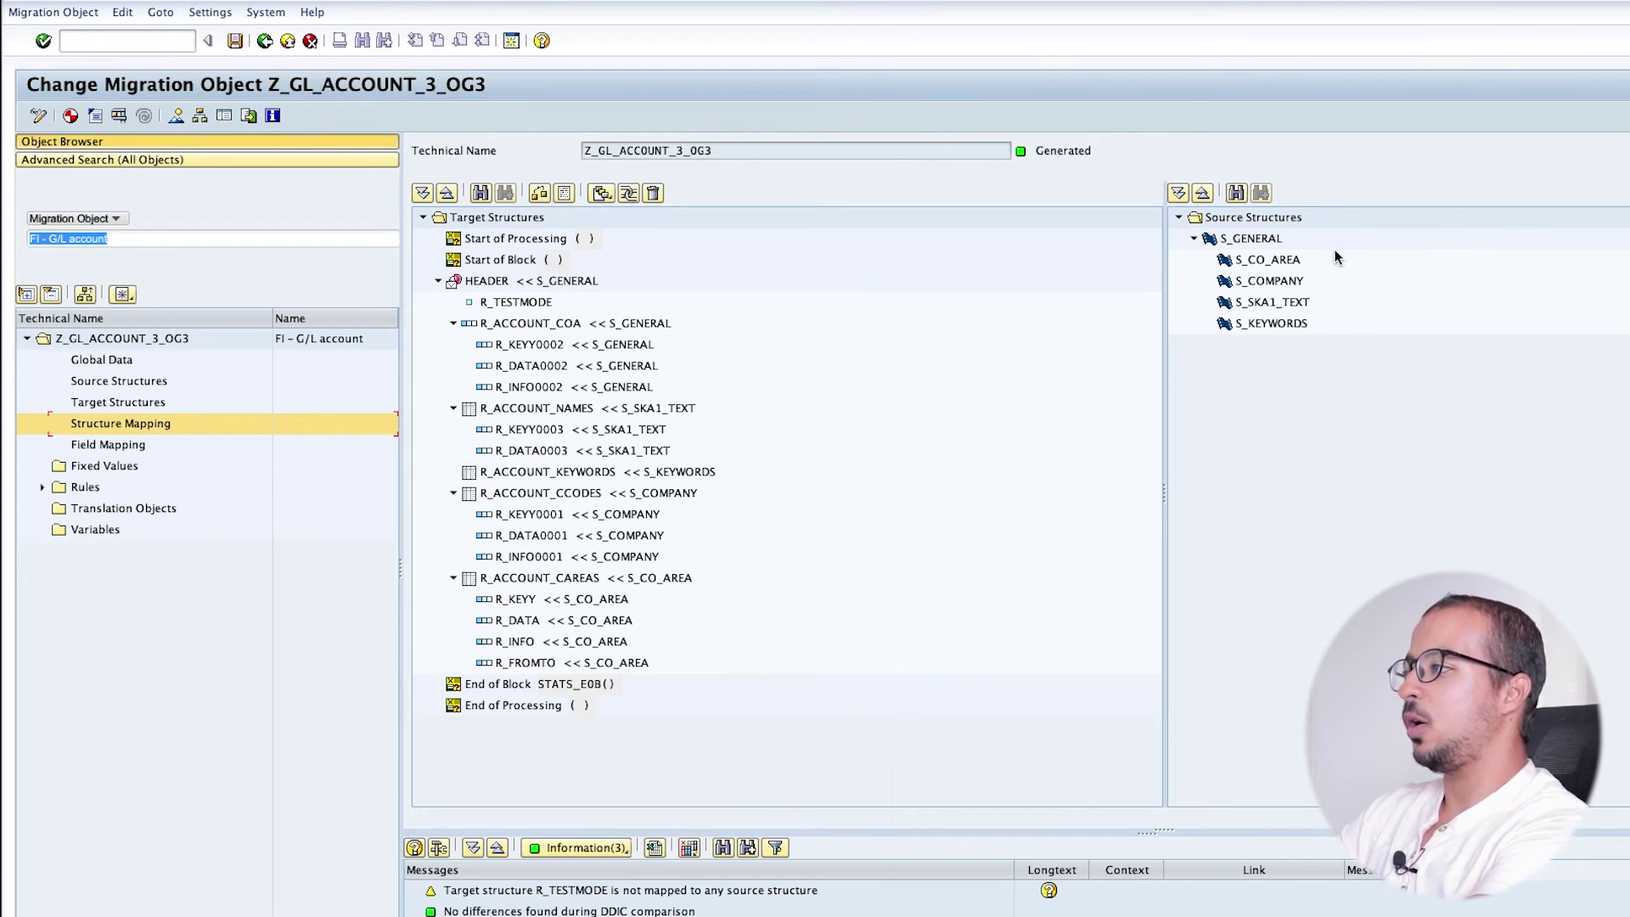
click(1279, 261)
drag(1279, 260, 1359, 421)
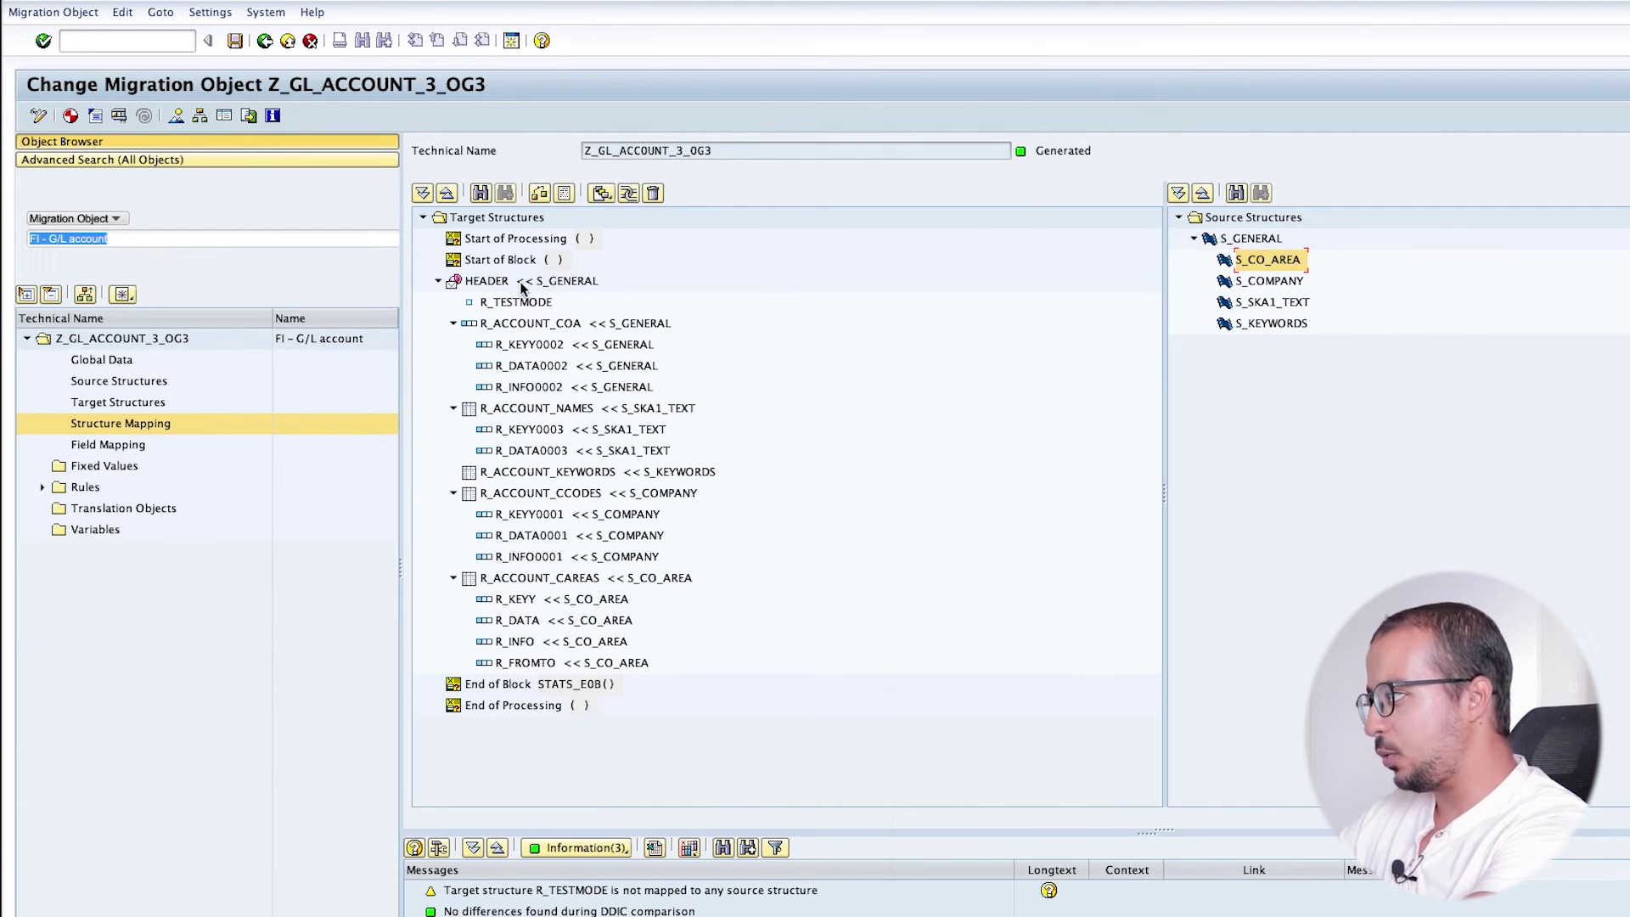
Check the structure relation options for HEADER and examine the source assignments of R_ACCOUNT_COA and R_ACCOUNT_NAMES
click(482, 285)
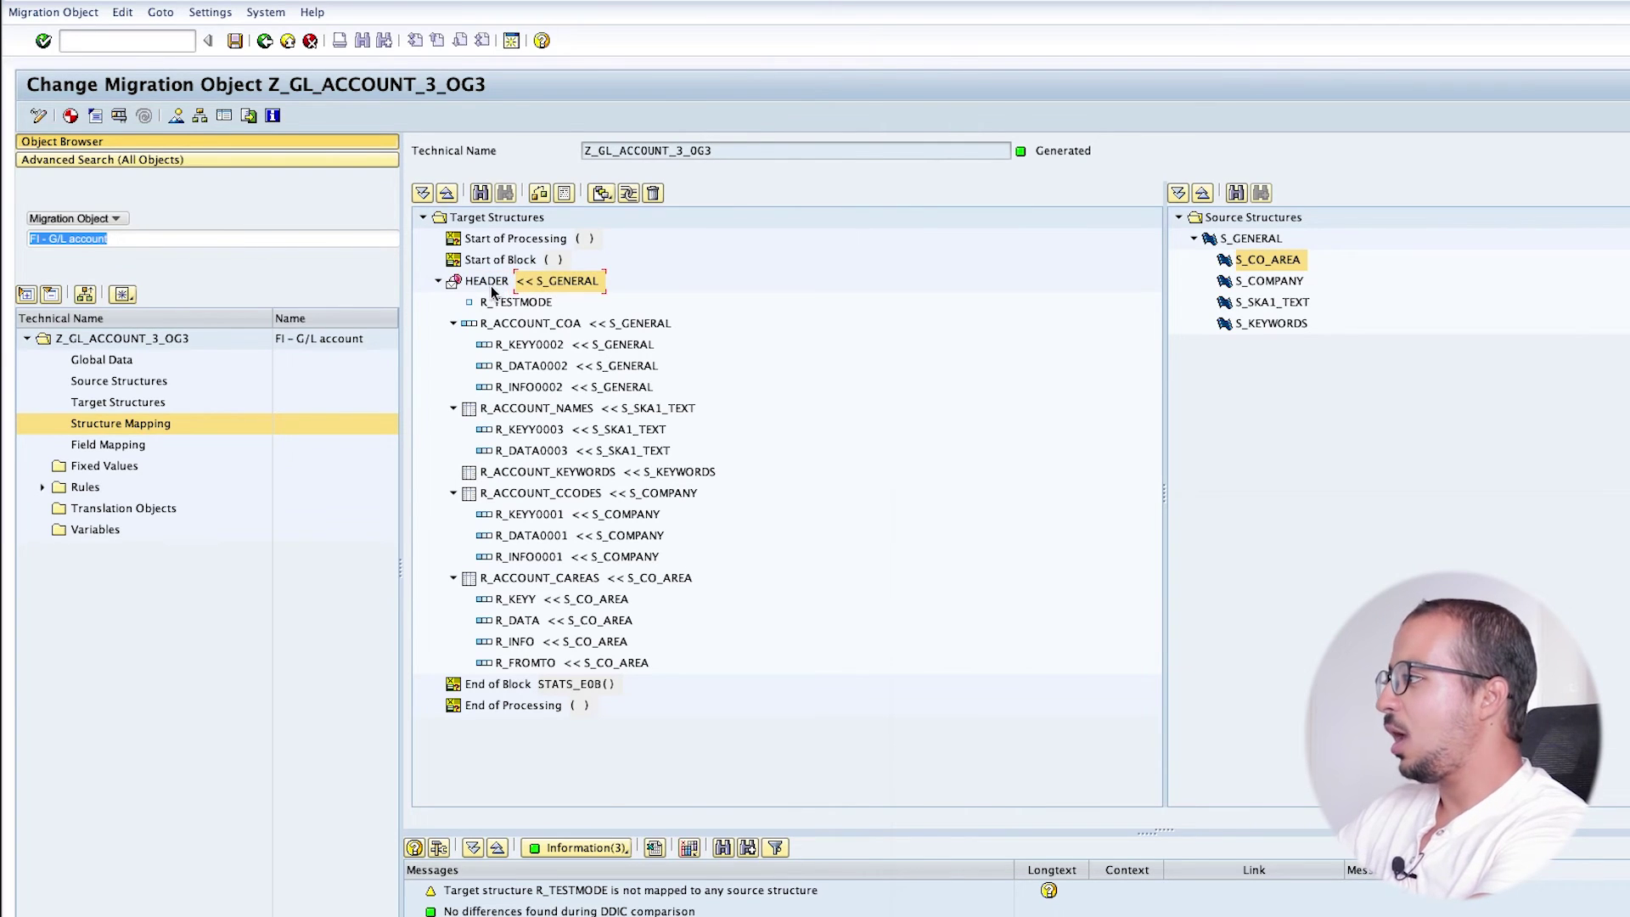
click(491, 288)
right_click(490, 288)
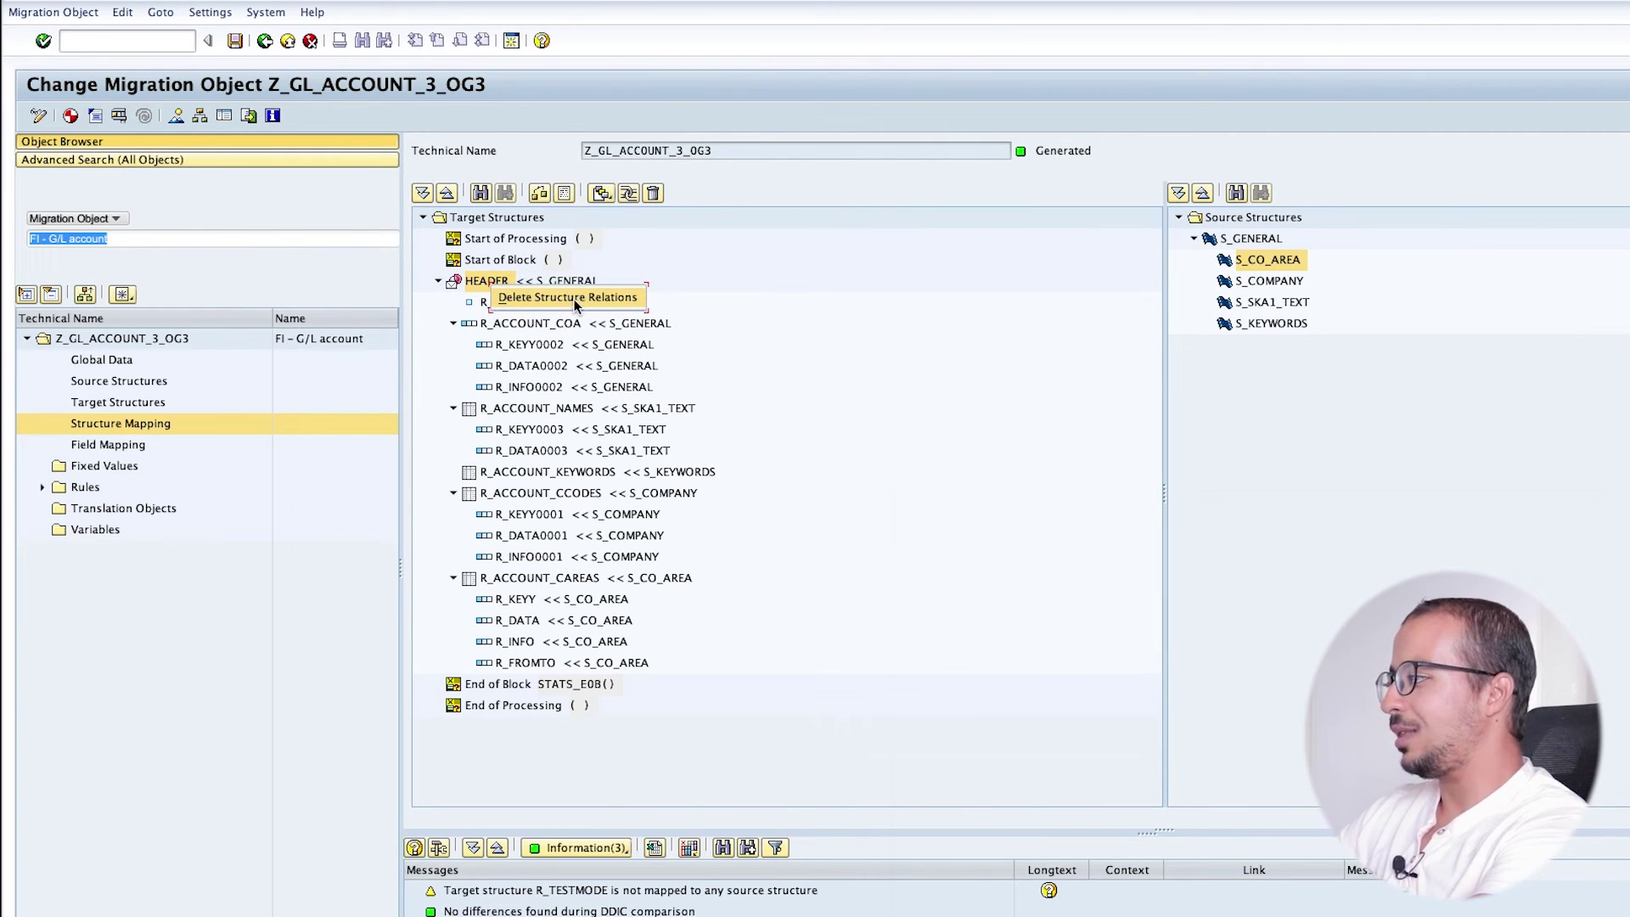
click(814, 343)
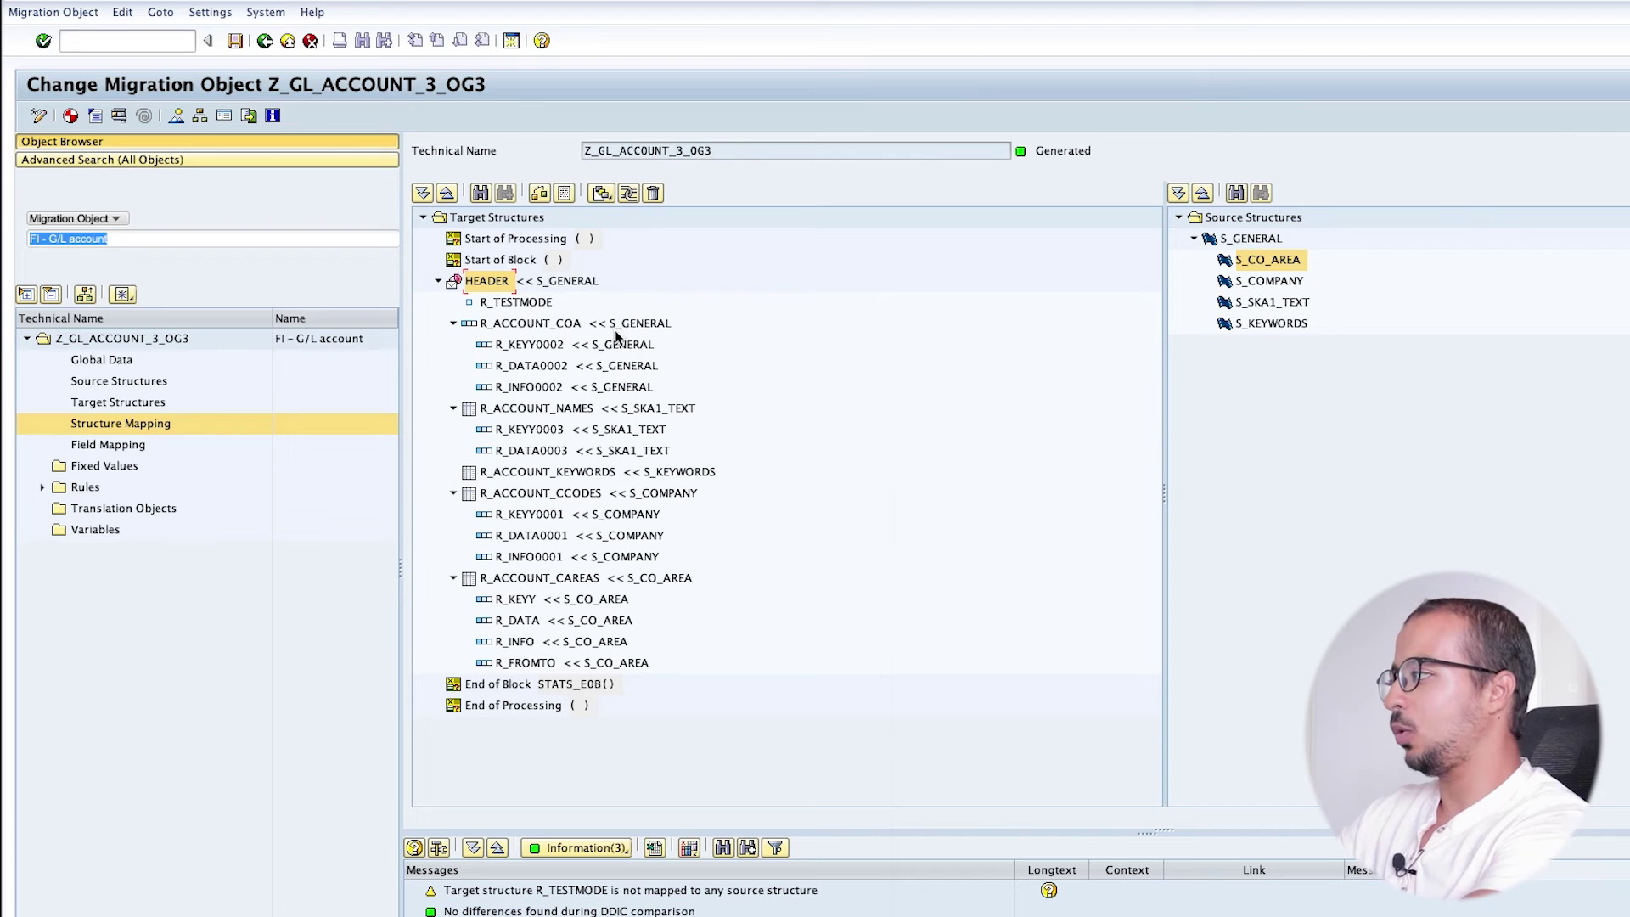
click(517, 327)
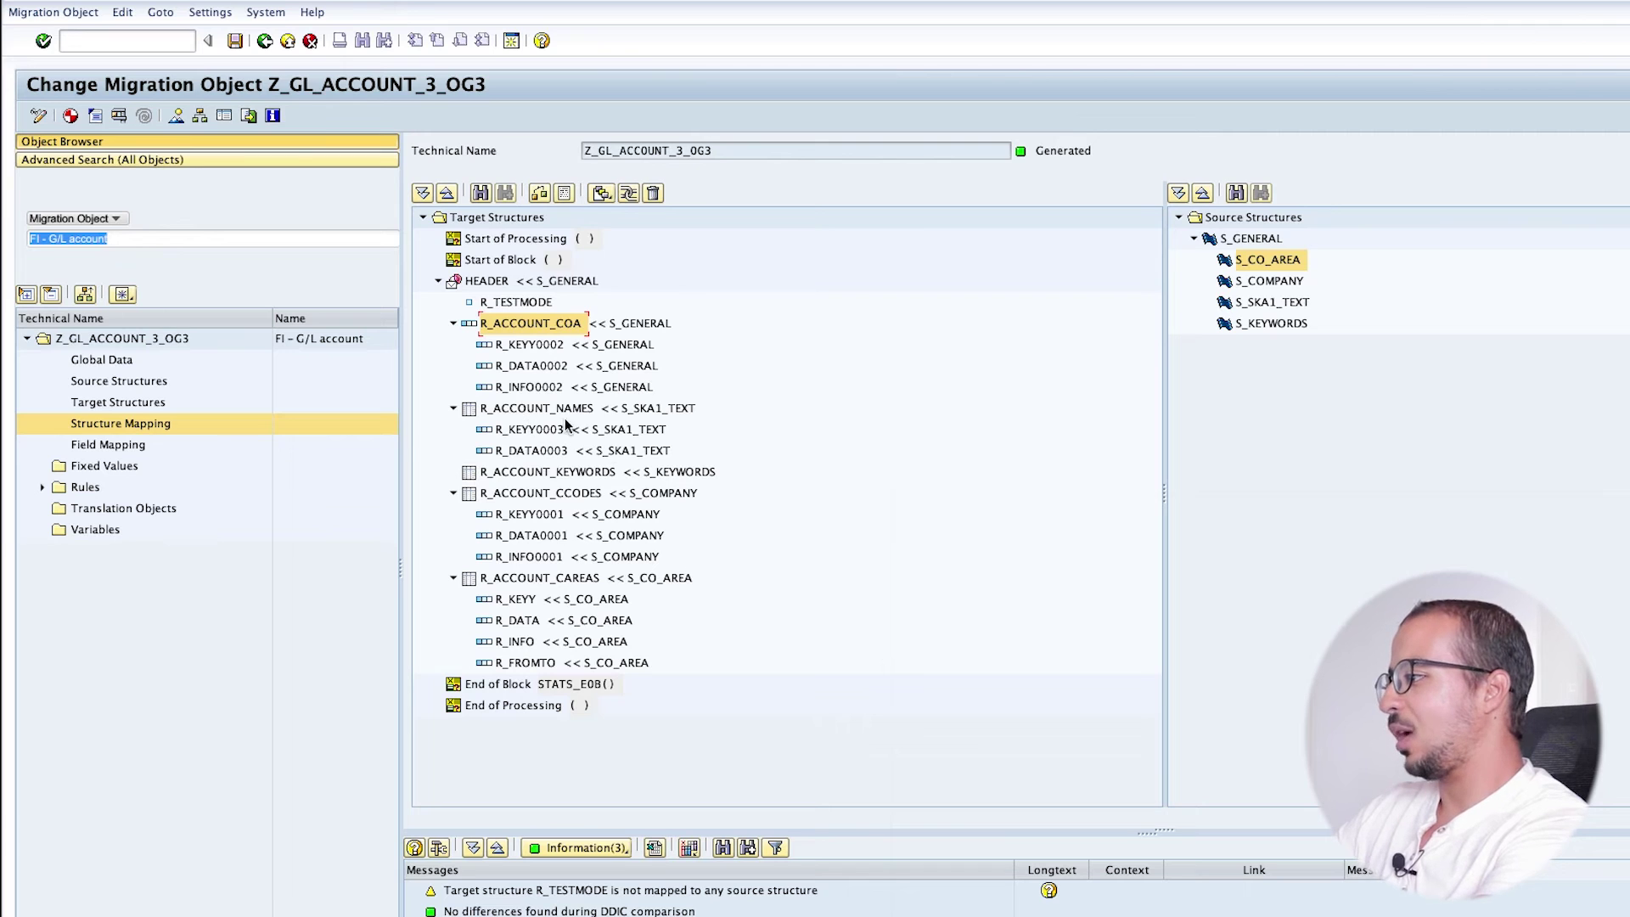
click(635, 410)
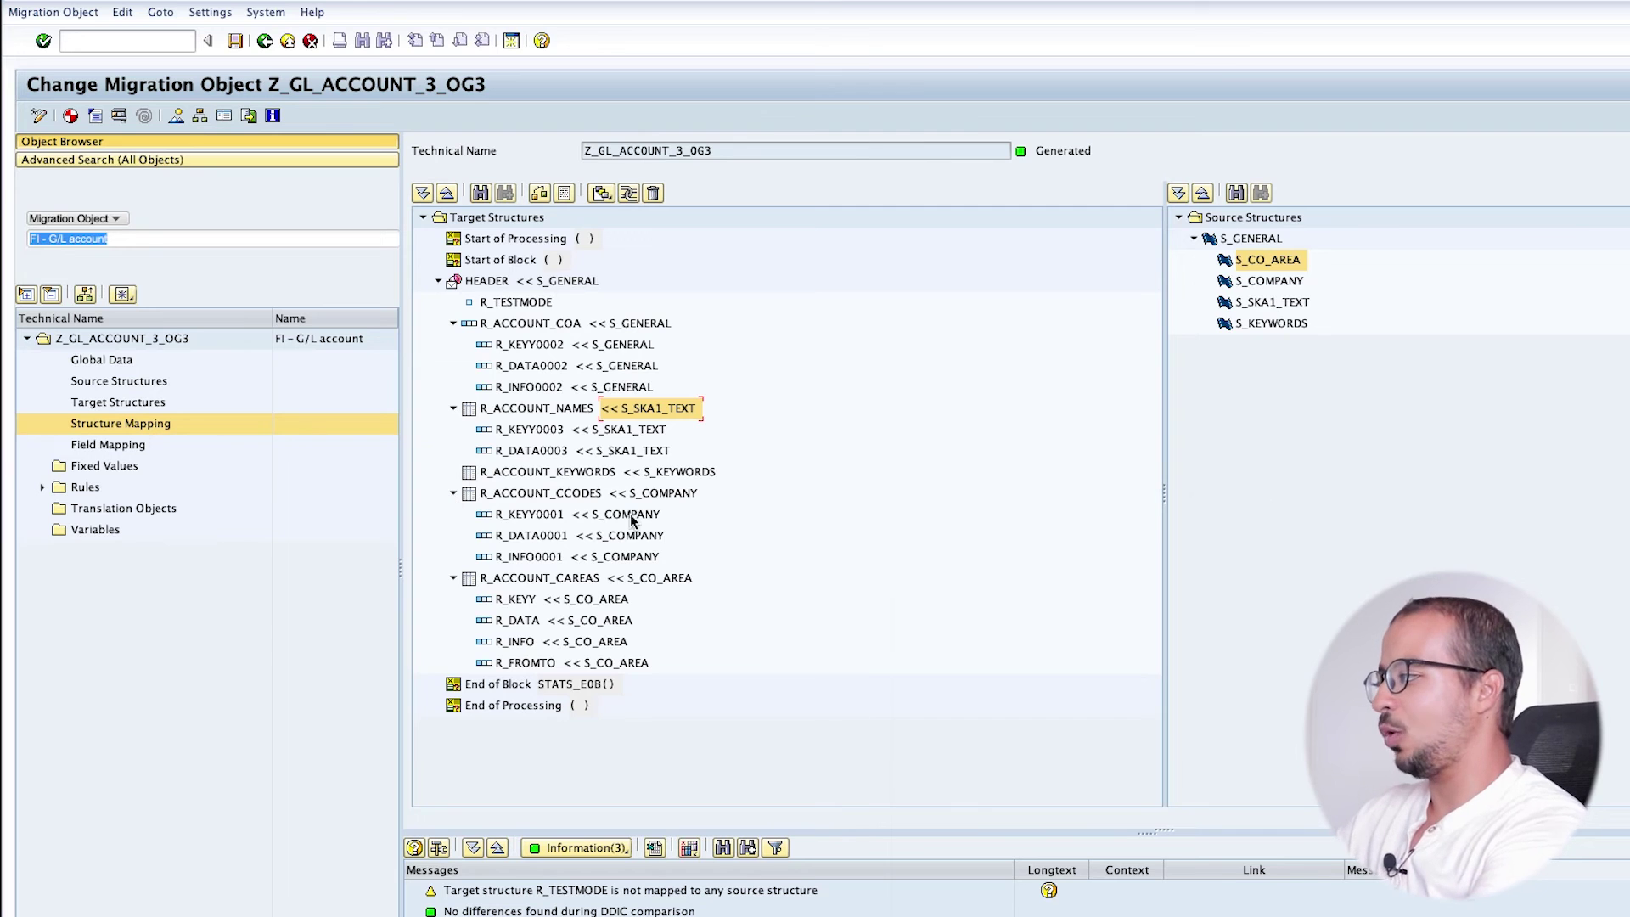
Show the field mapping and examine the rules assigned to the R_KEYY0002 and R_DATA0002 fields, selecting GLACCOUNT_TYPE
click(119, 447)
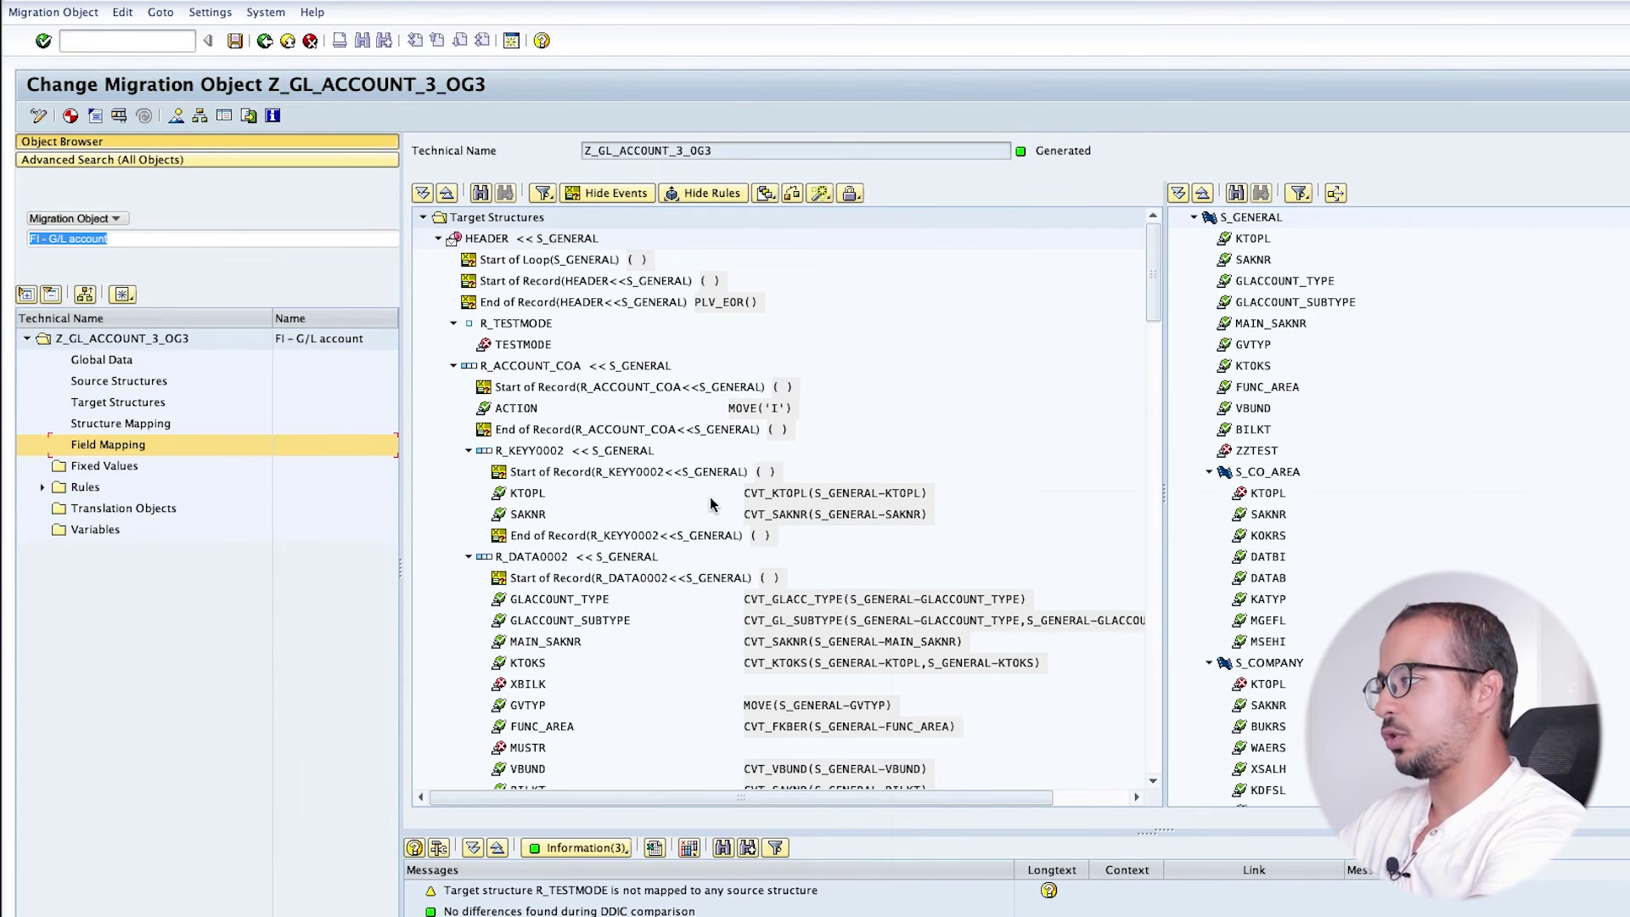
scroll(765, 543, down, 3)
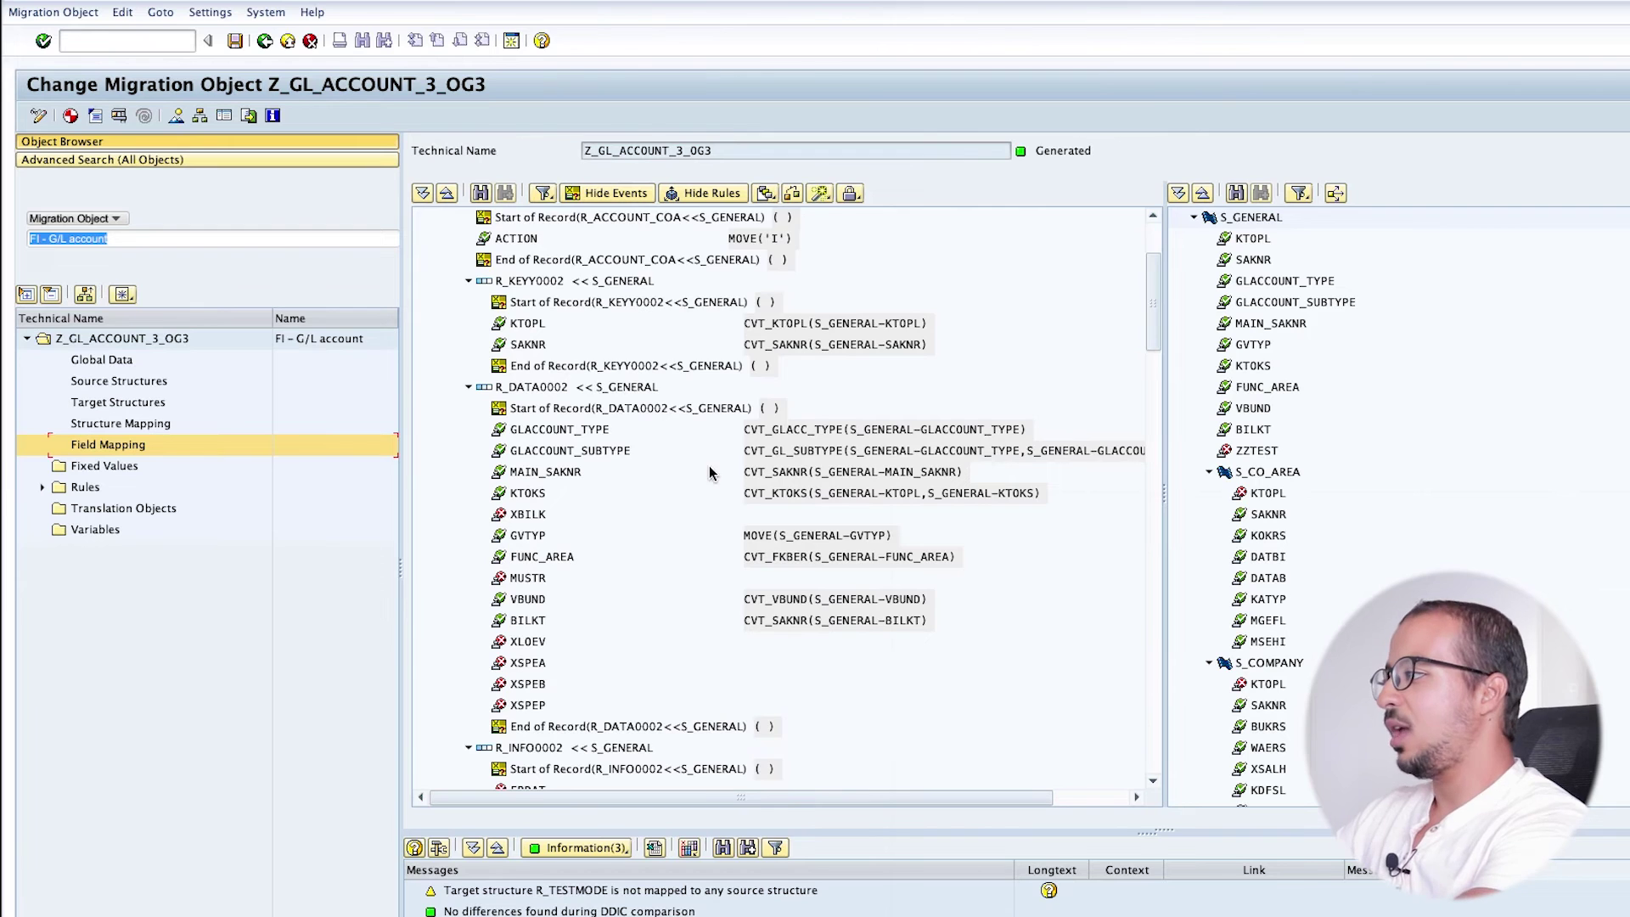
scroll(705, 475, up, 3)
scroll(593, 533, down, 2)
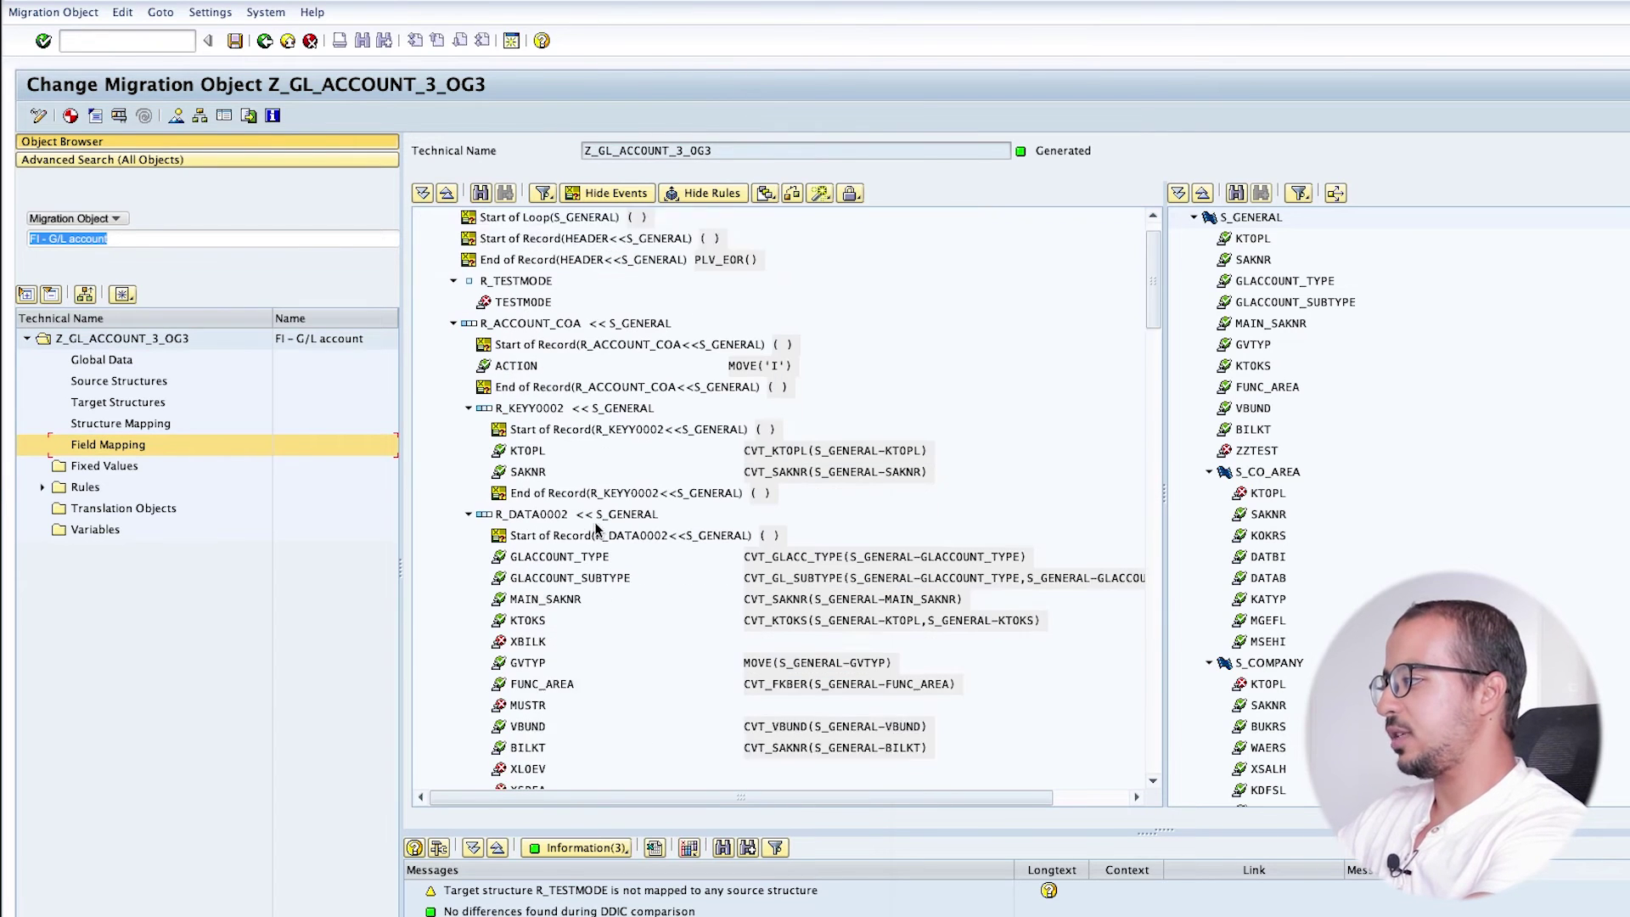
click(512, 501)
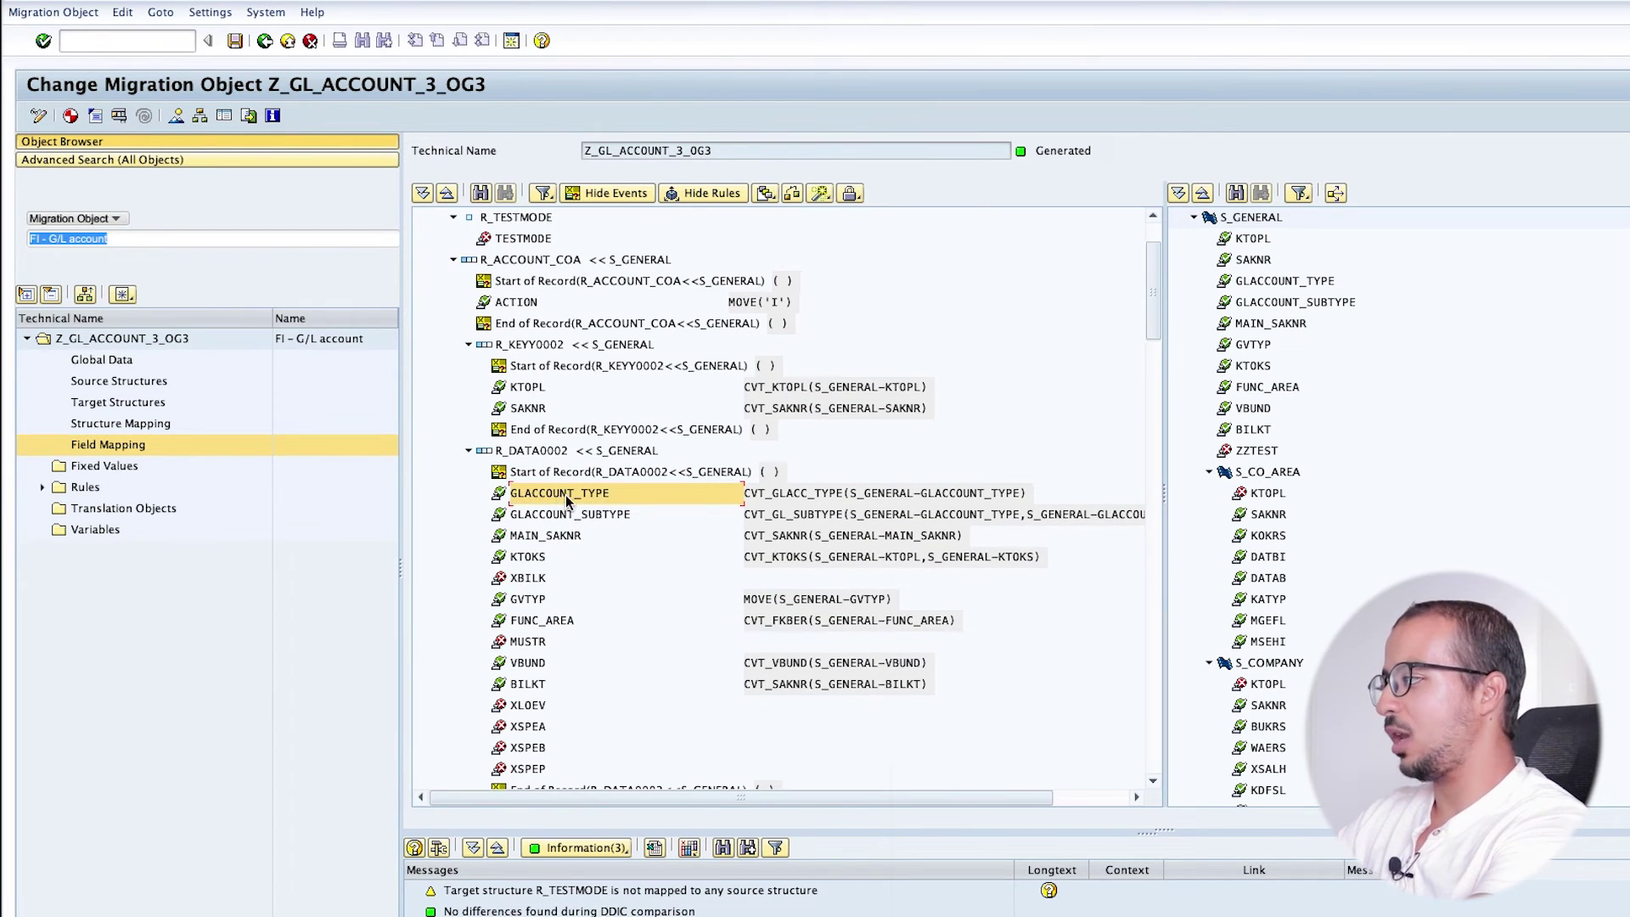
Try to map the MAIN_SAKNR source field of S_GENERAL to the MUSTR target field in R_DATA0002
scroll(874, 501, right, 1)
scroll(900, 497, down, 1)
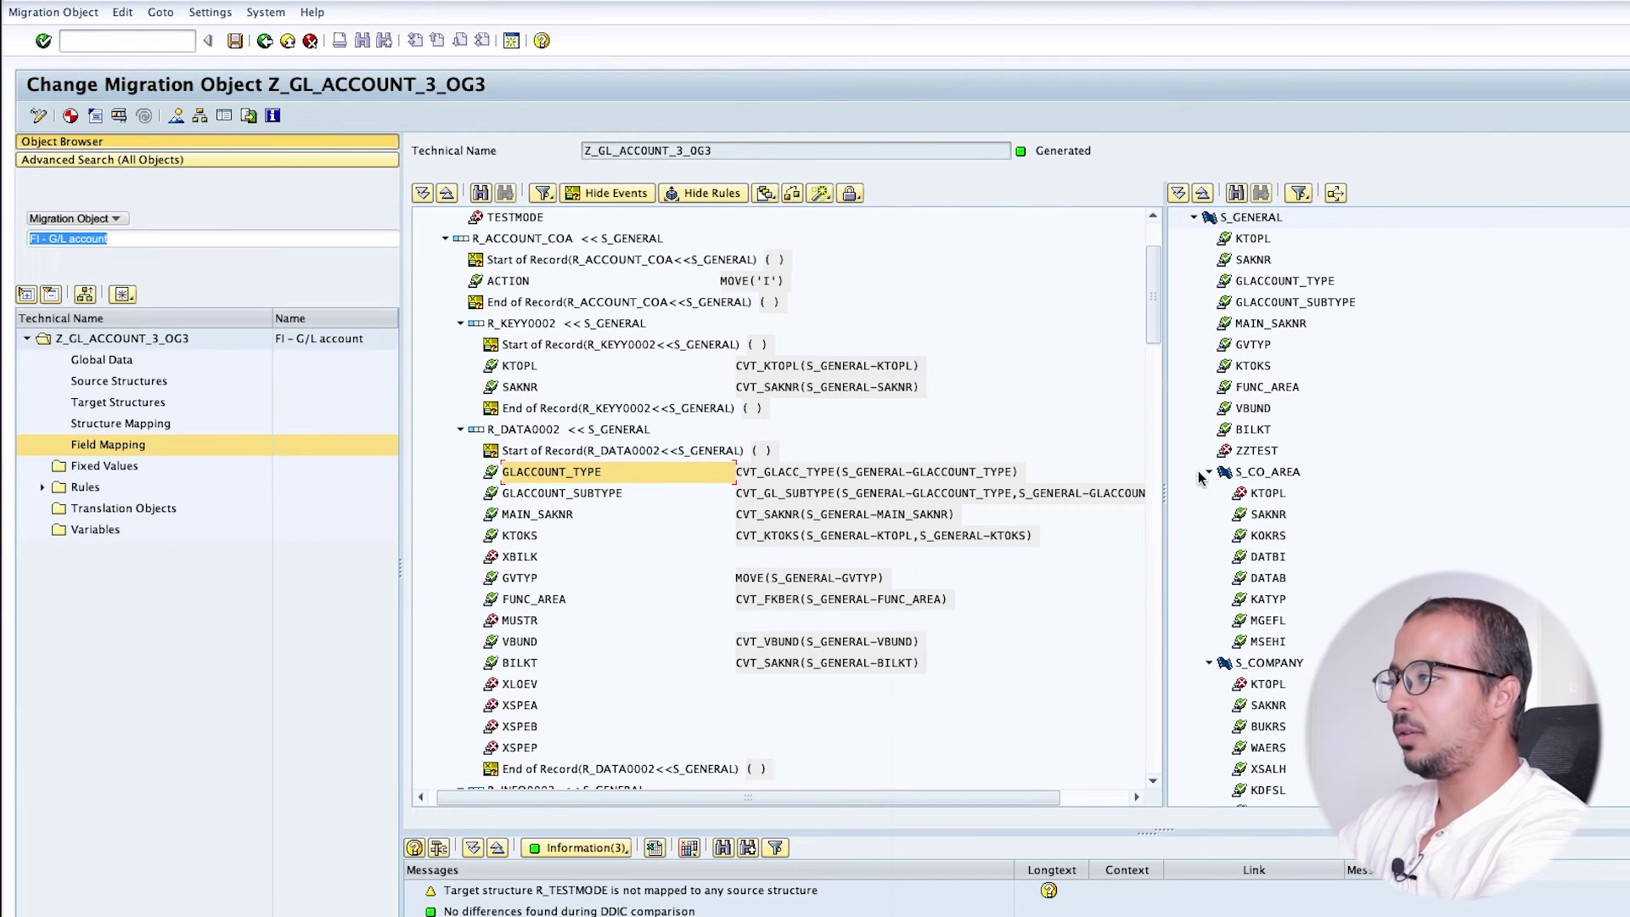
scroll(1202, 477, up, 1)
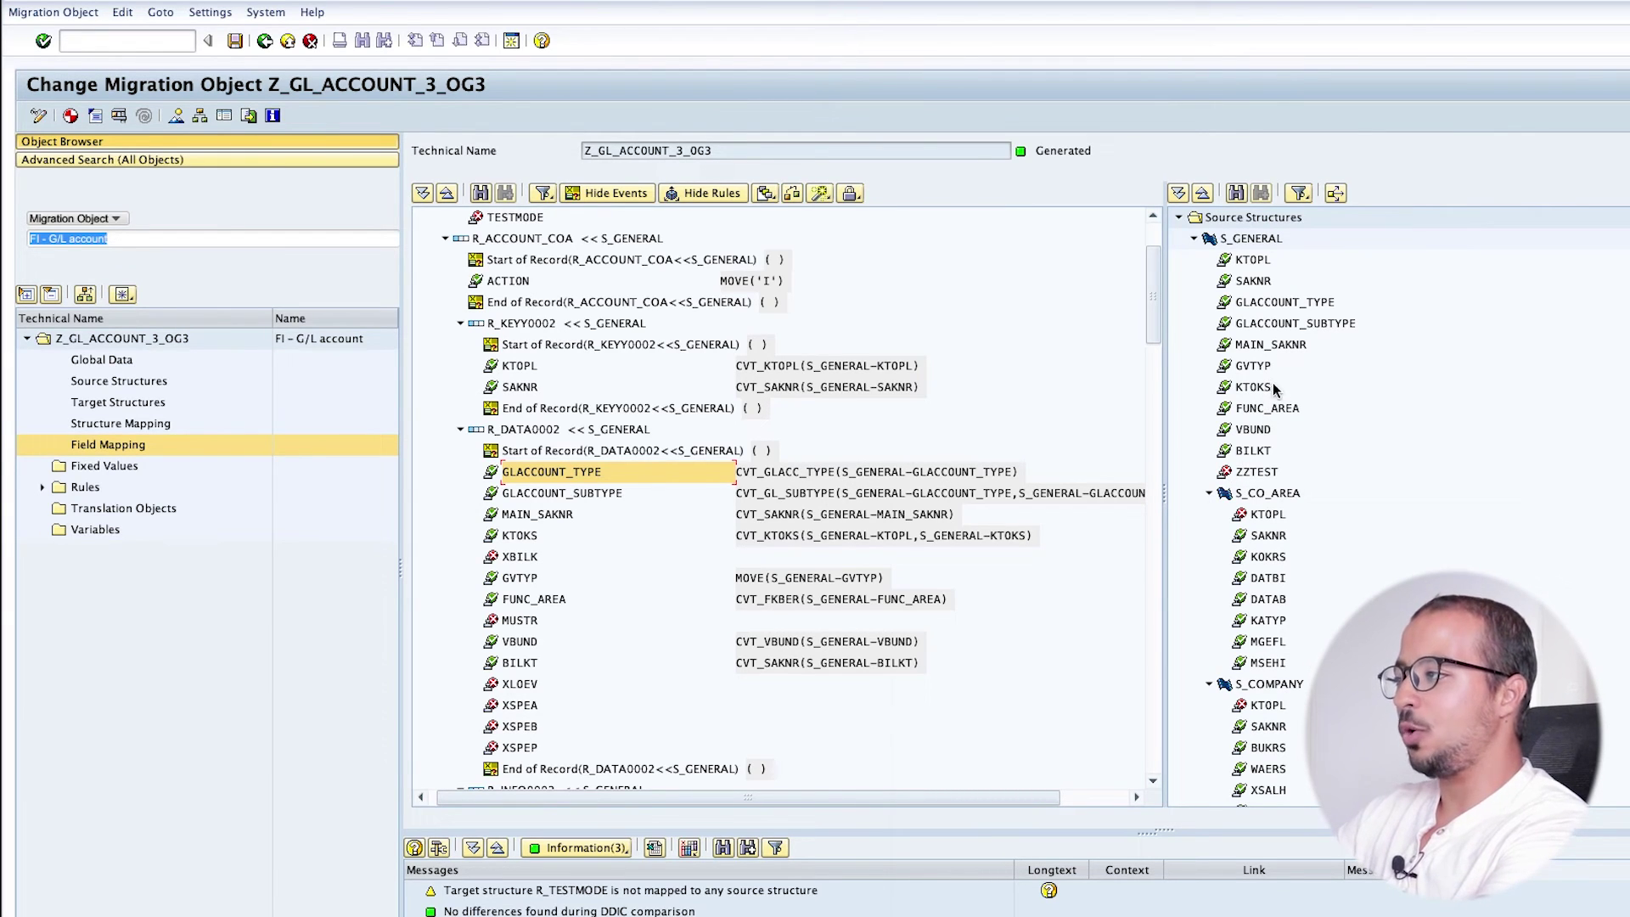
click(1279, 347)
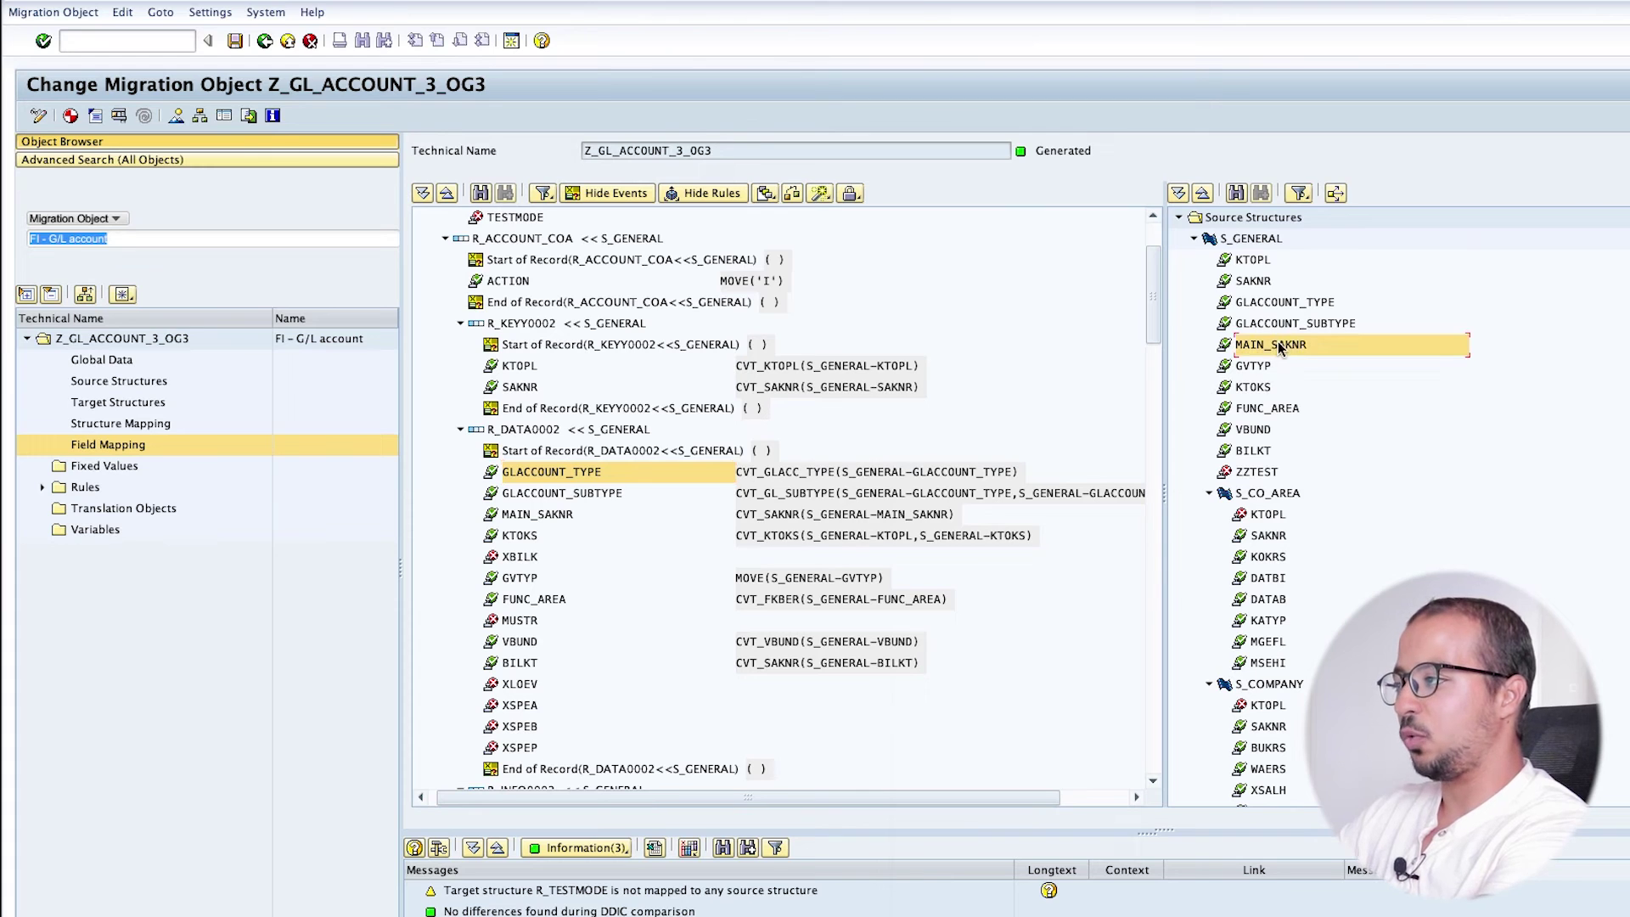
drag(1279, 346, 576, 615)
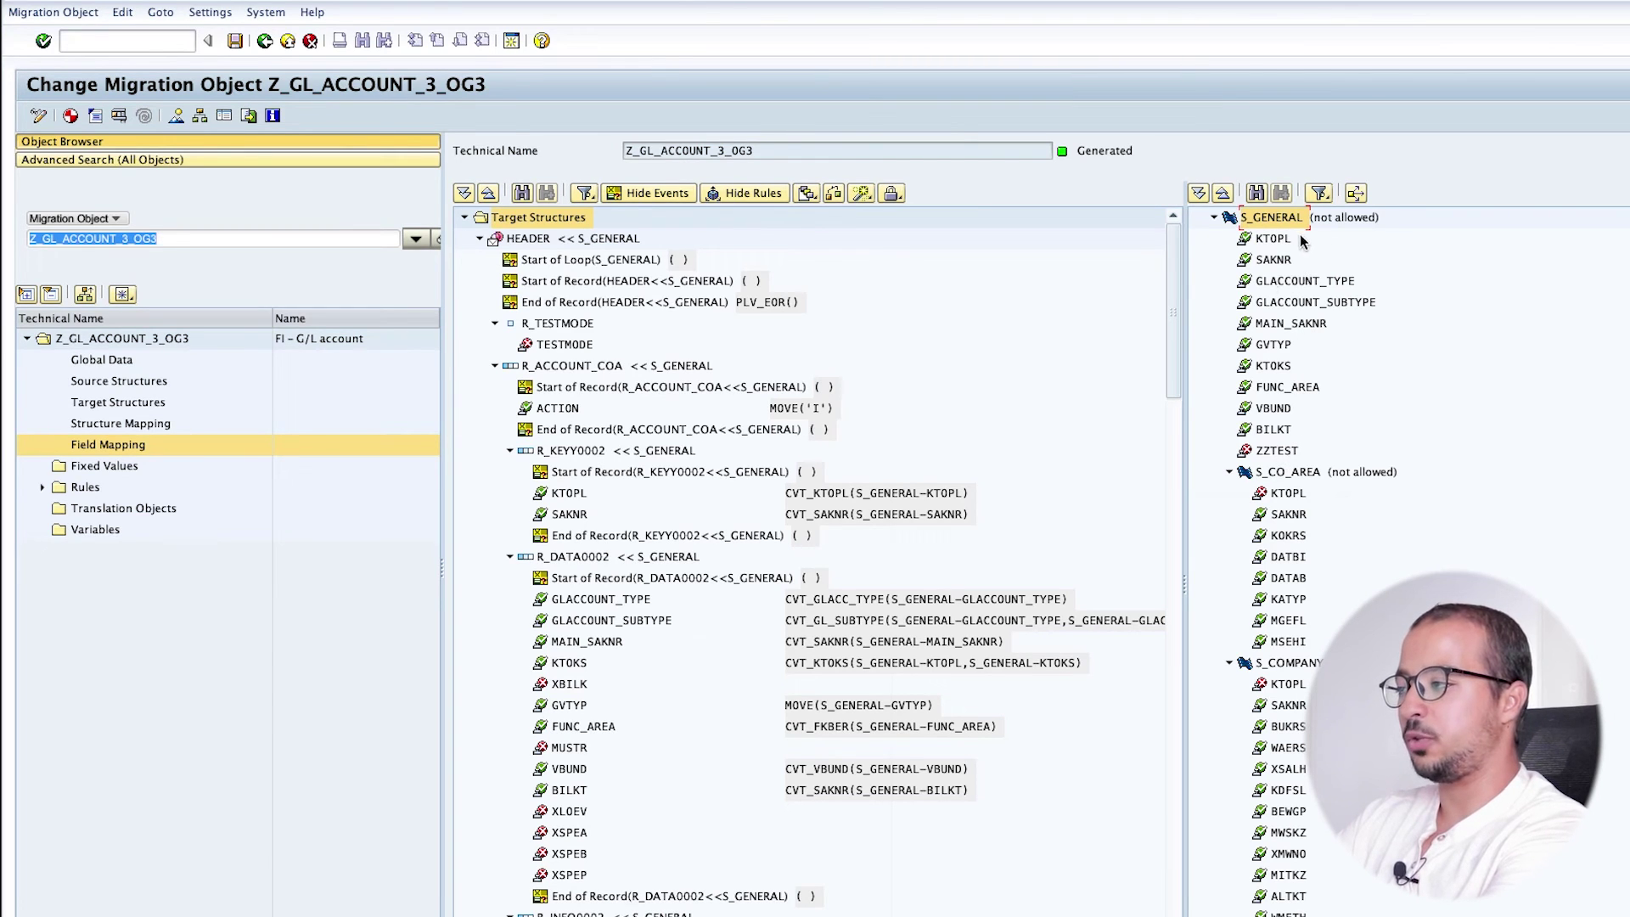
Map the ZZTEST source field of S_GENERAL to the XBILK target field in R_DATA0002, accepting the different field lengths
click(1287, 452)
drag(1288, 454, 584, 694)
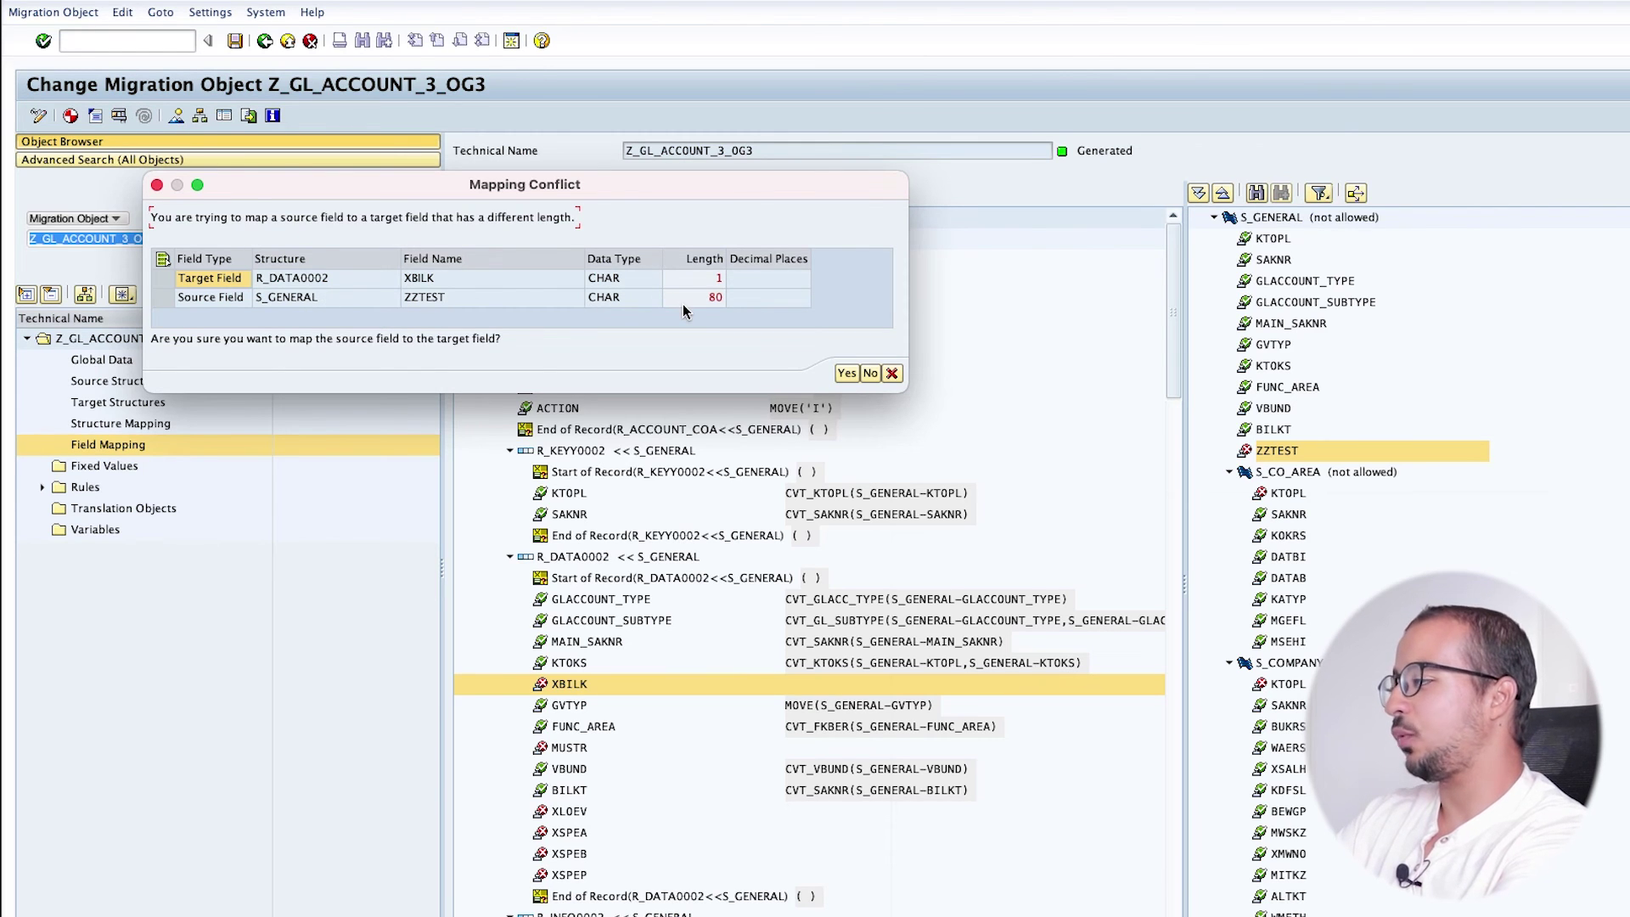
click(846, 374)
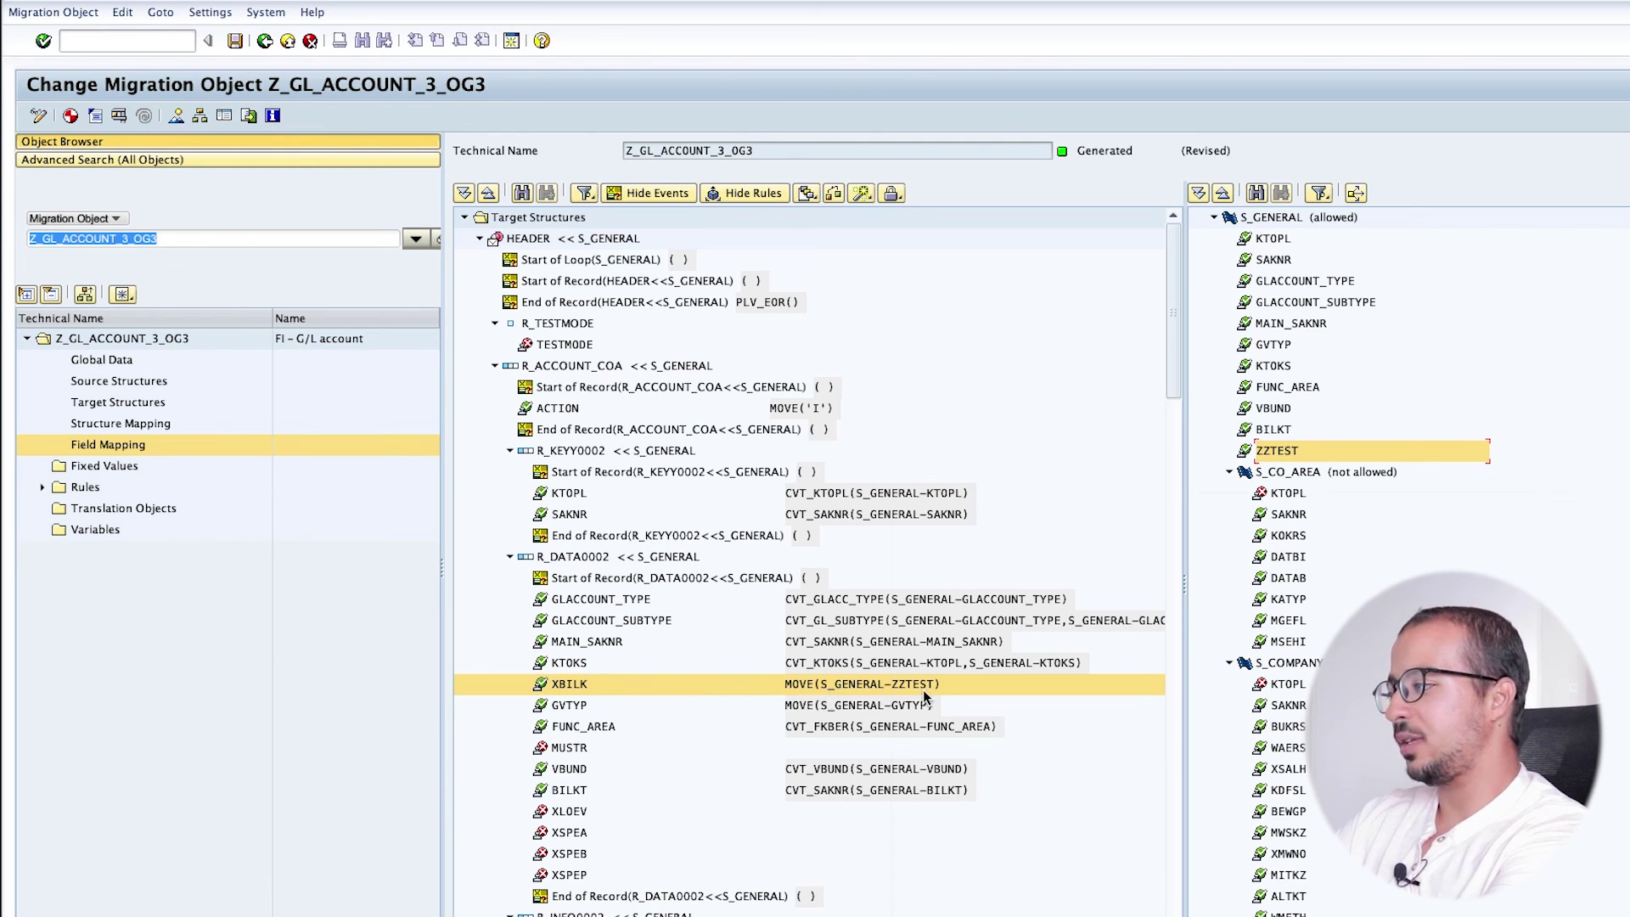
Remove the MOVE(S_GENERAL-ZZTEST) rule from the XBILK target field in R_DATA0002
click(807, 686)
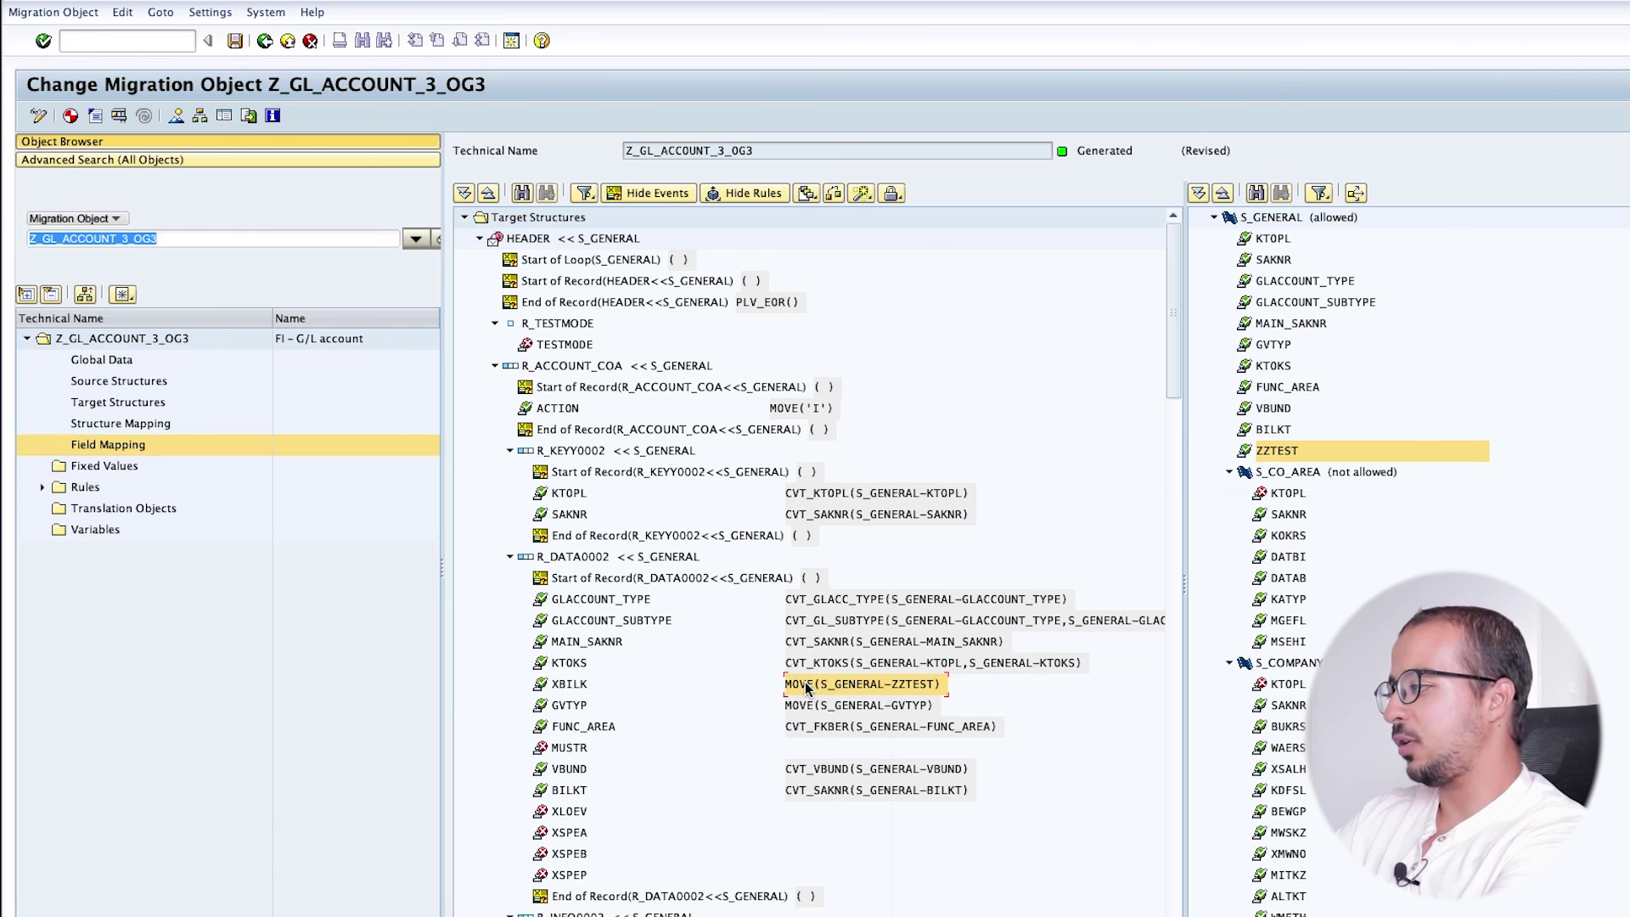
right_click(807, 687)
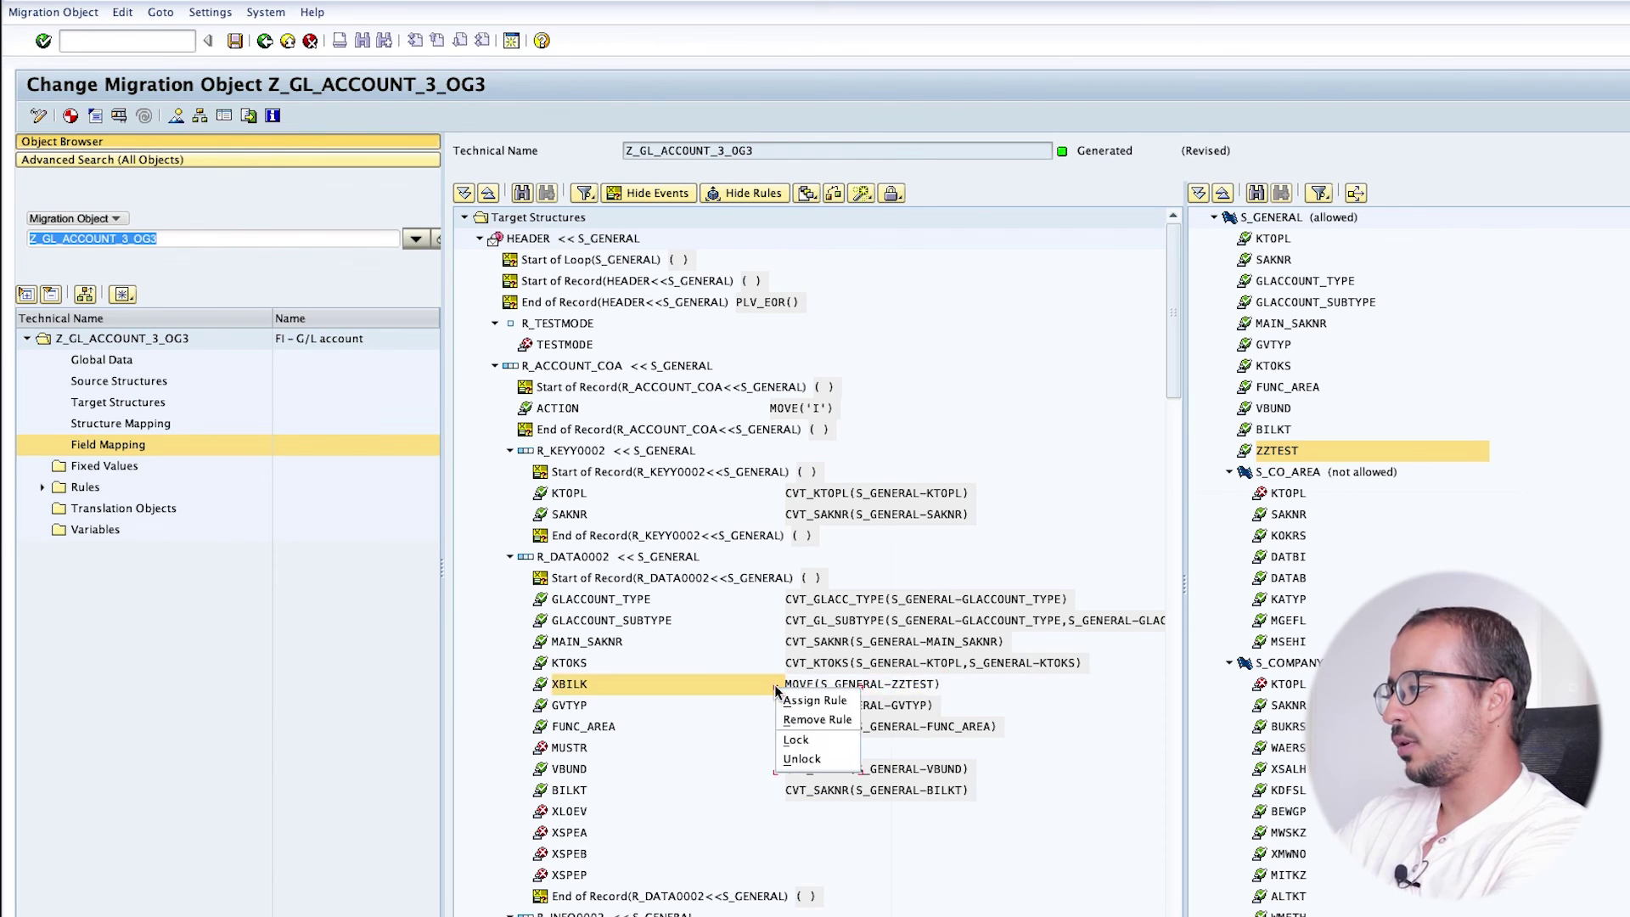
click(808, 718)
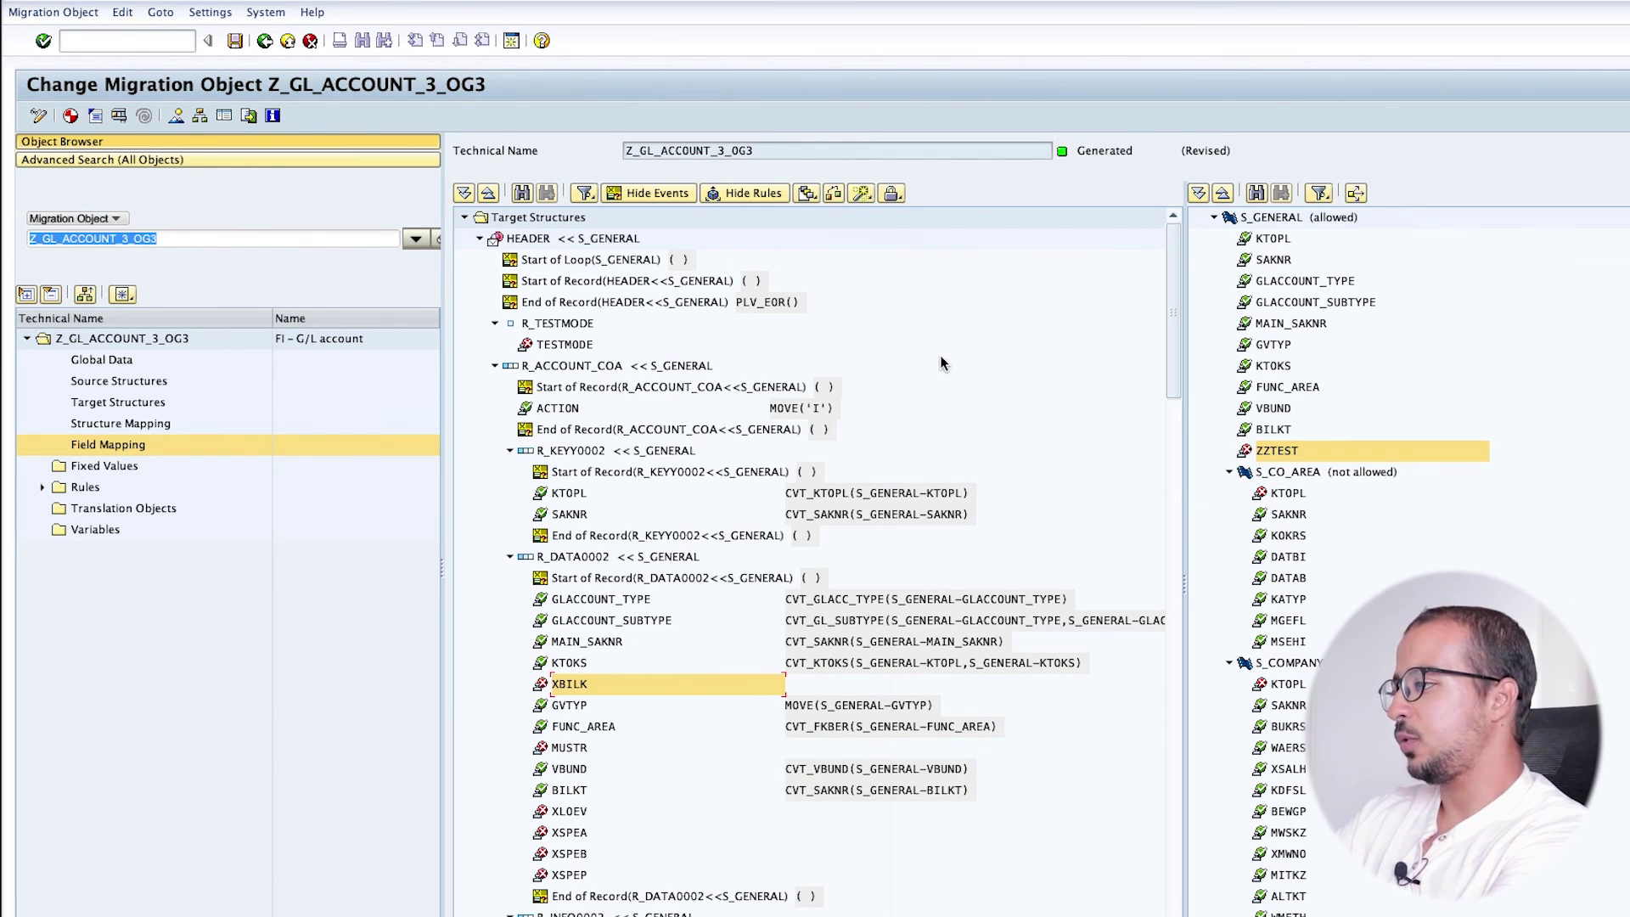